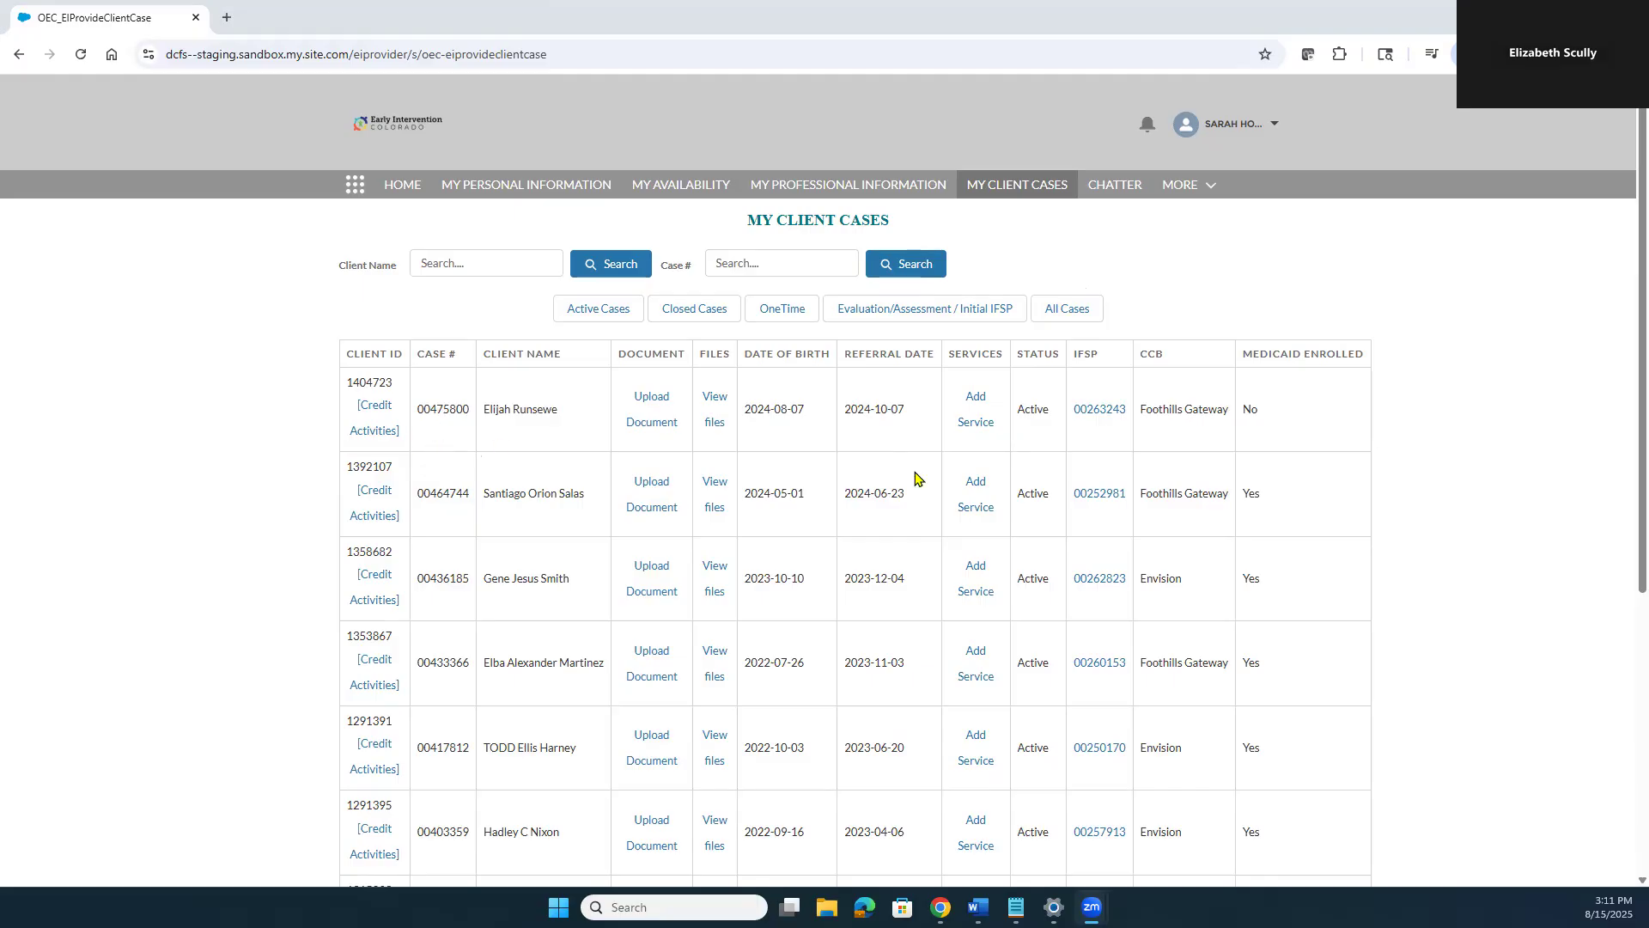
Open the occupational therapy service calendar for the first listed client and review the session name and unit allowances
{"action": "left_click_drag", "start_coordinate": [490, 413], "coordinate": [565, 419]}
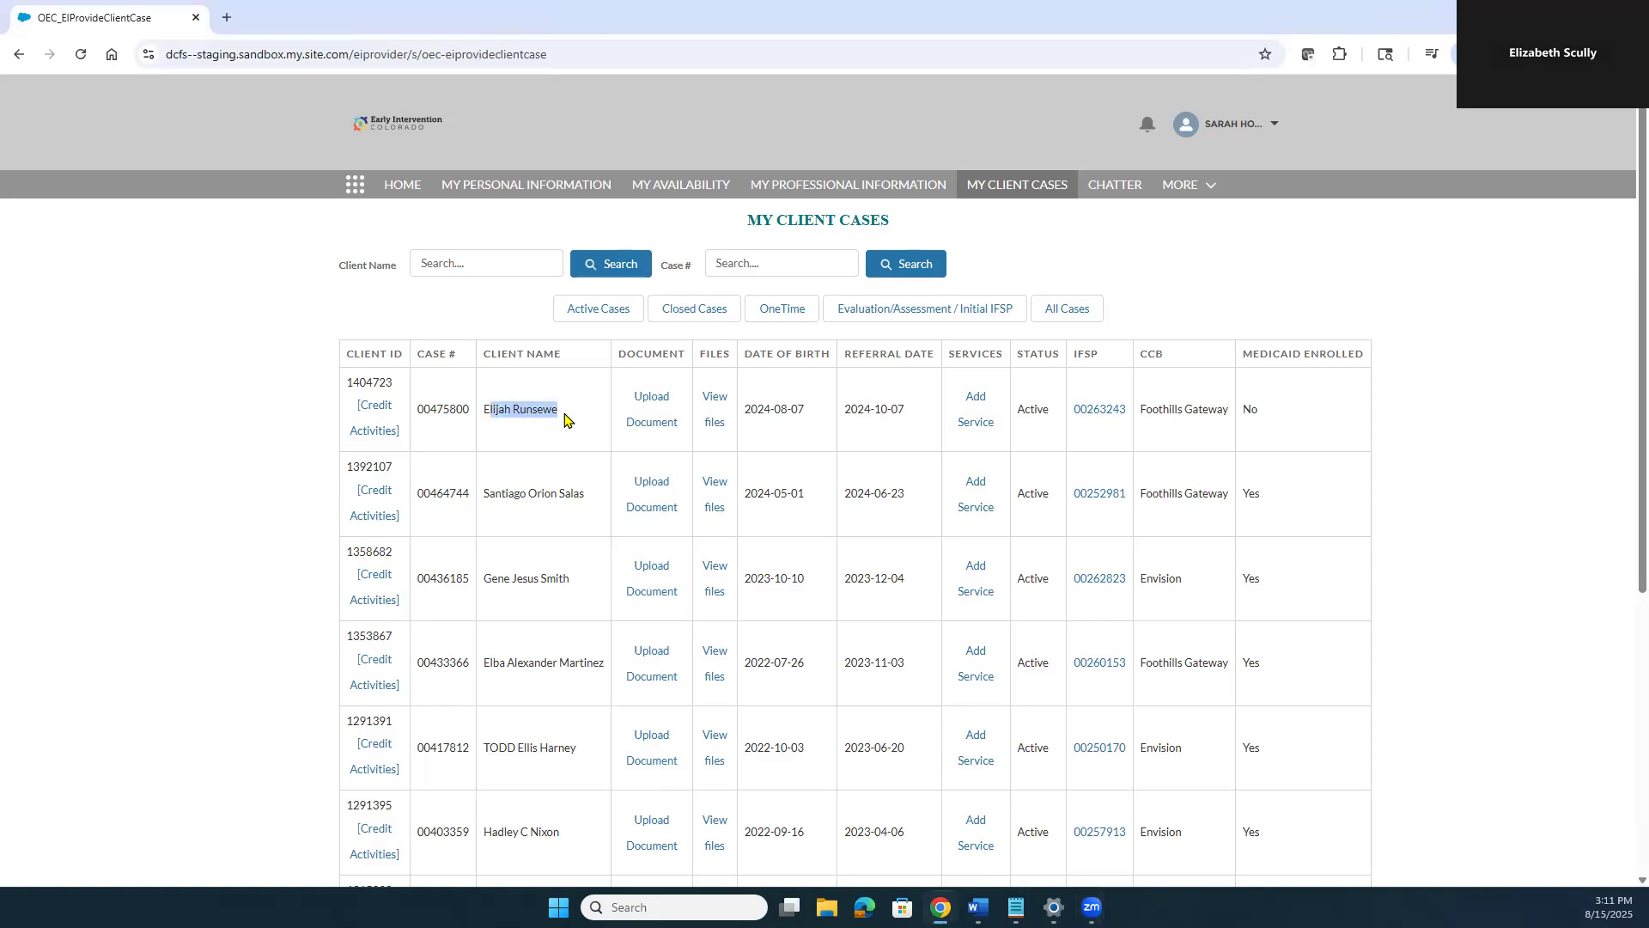
{"action": "left_click", "coordinate": [577, 421]}
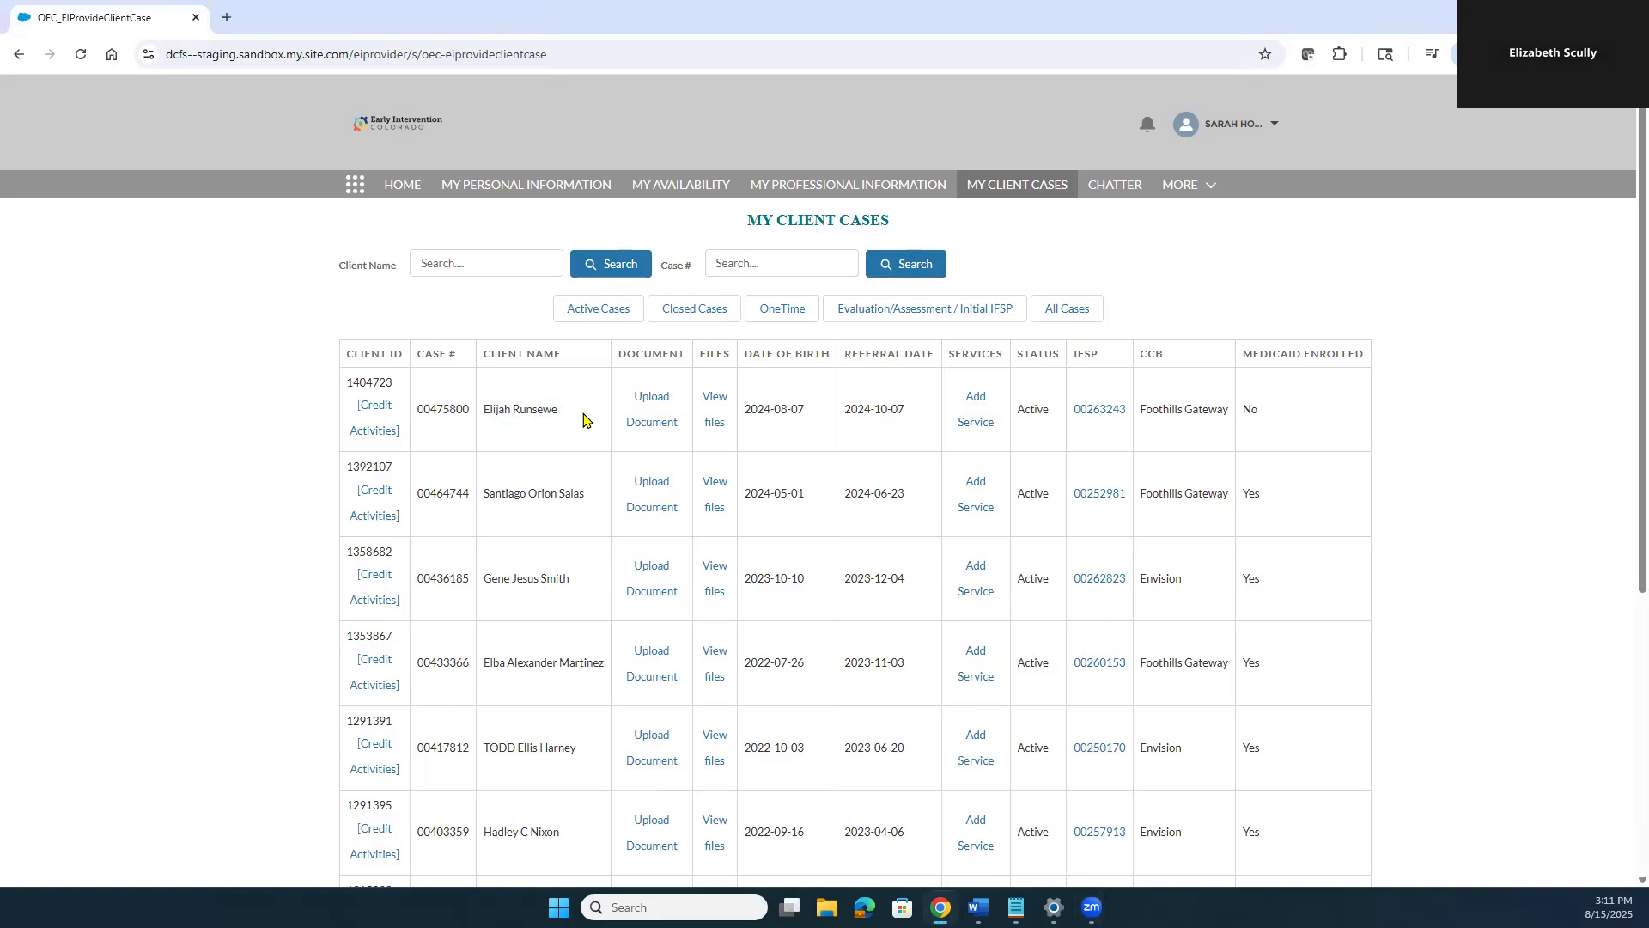
{"action": "left_click", "coordinate": [979, 423]}
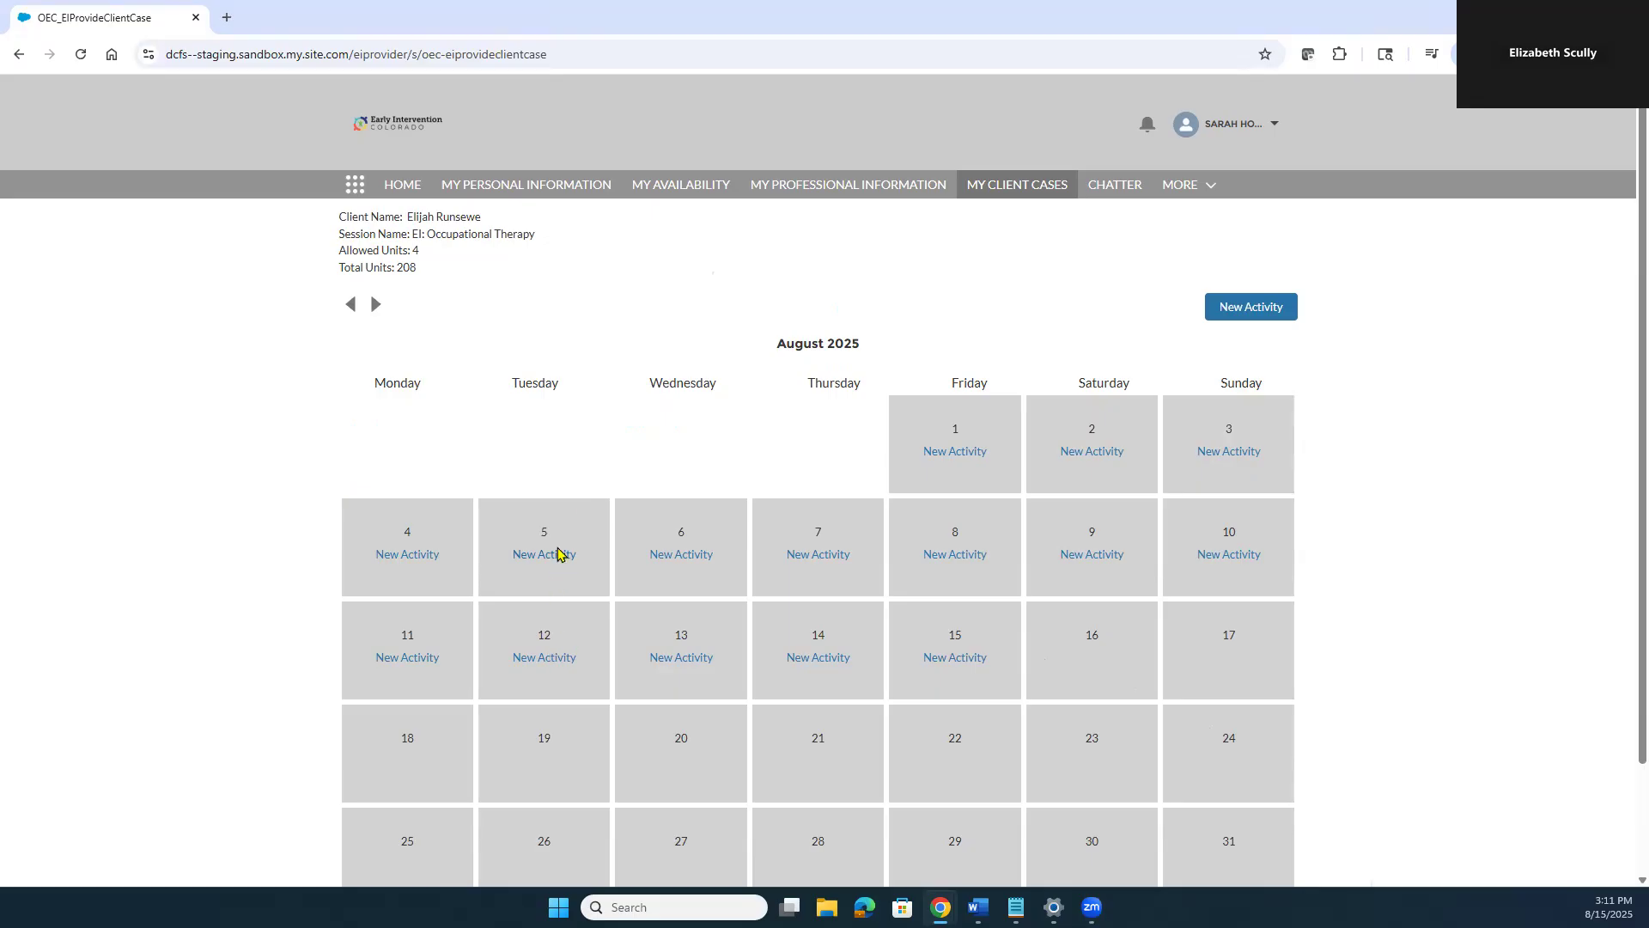
{"action": "left_click_drag", "start_coordinate": [375, 392], "coordinate": [446, 392]}
{"action": "left_click", "coordinate": [444, 393]}
{"action": "left_click_drag", "start_coordinate": [322, 215], "coordinate": [560, 266]}
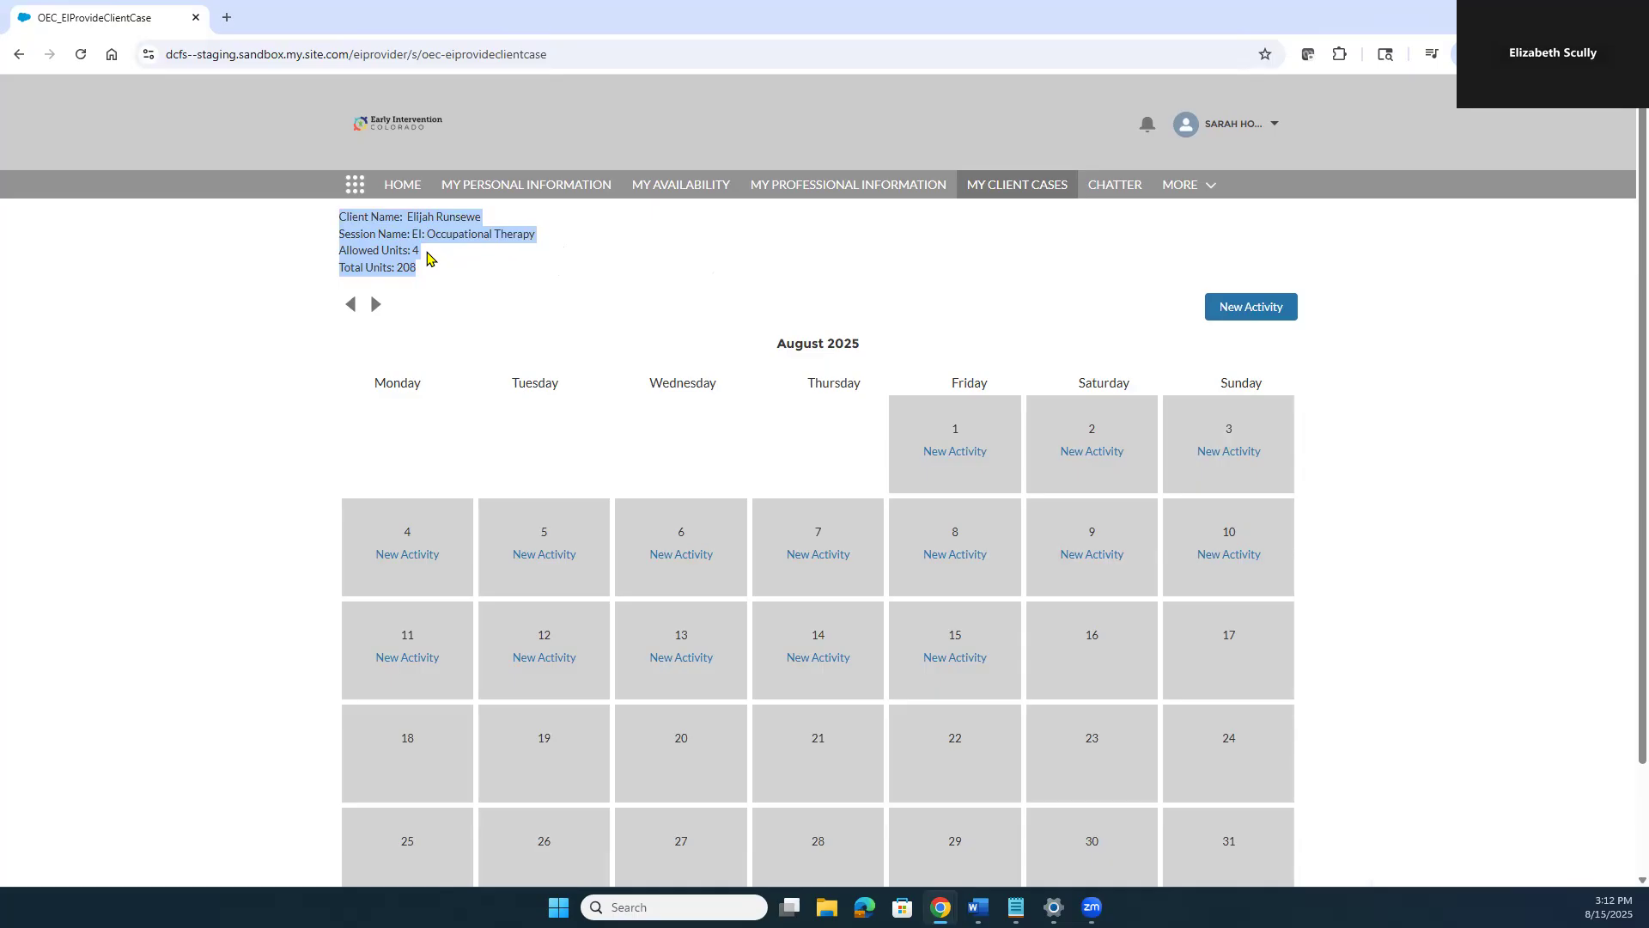
{"action": "left_click", "coordinate": [494, 295]}
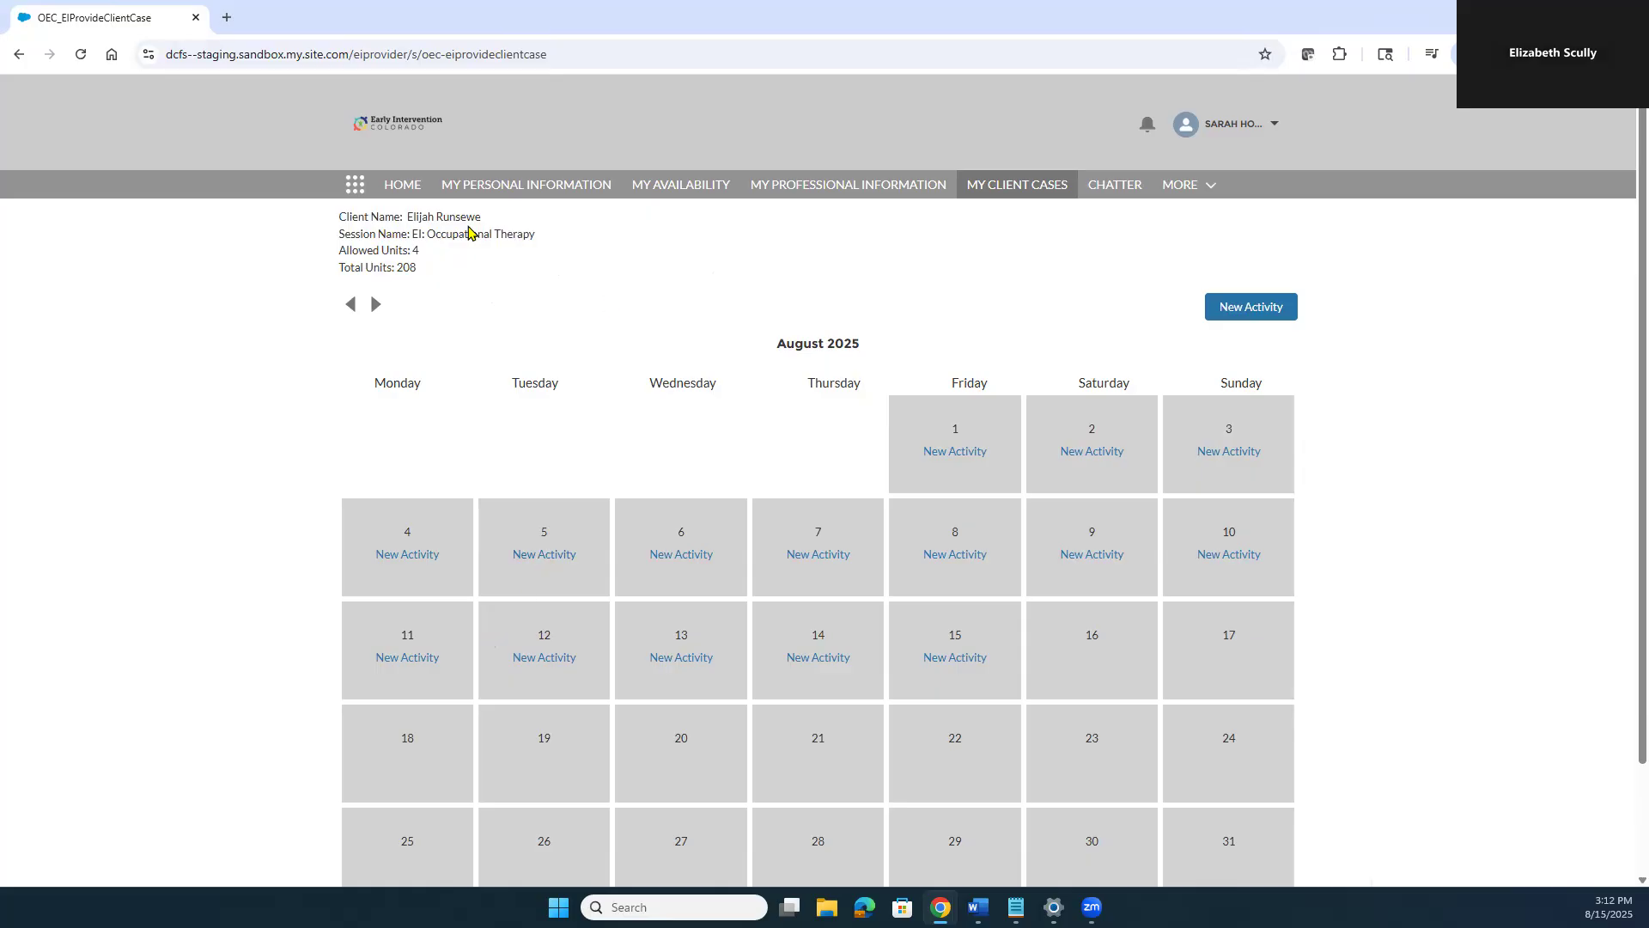
{"action": "left_click_drag", "start_coordinate": [399, 234], "coordinate": [563, 244]}
{"action": "left_click", "coordinate": [563, 243]}
Start a new activity for August 5, 2025 and attach the file Survey Stipend L.P..docx
{"action": "left_click", "coordinate": [541, 559]}
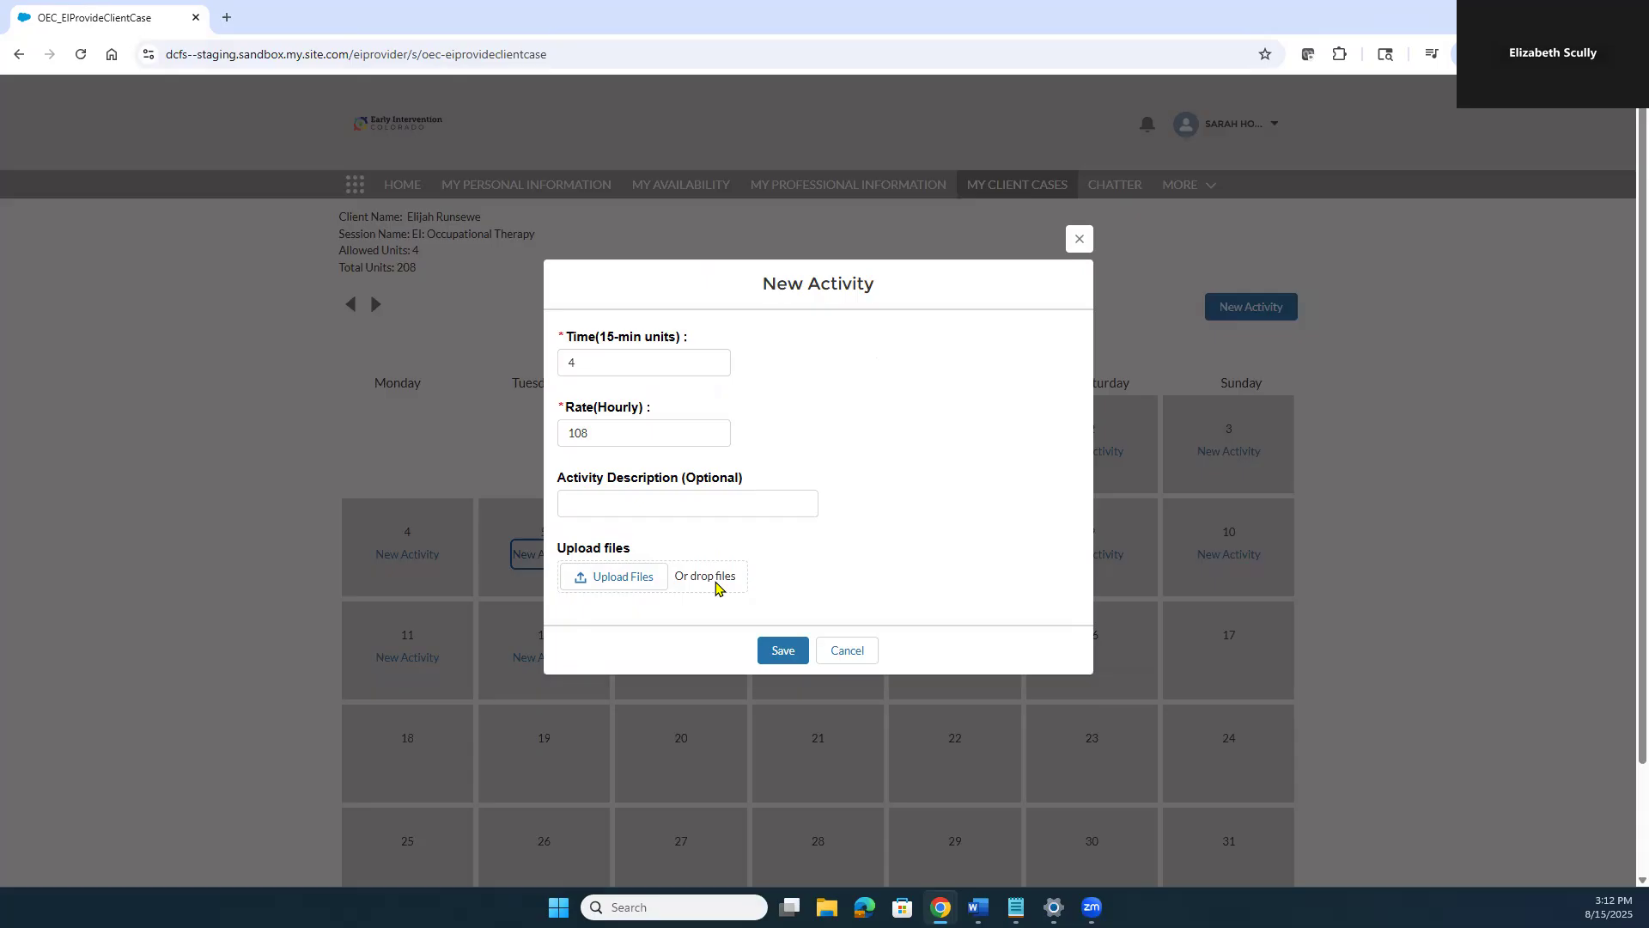
{"action": "left_click", "coordinate": [601, 576]}
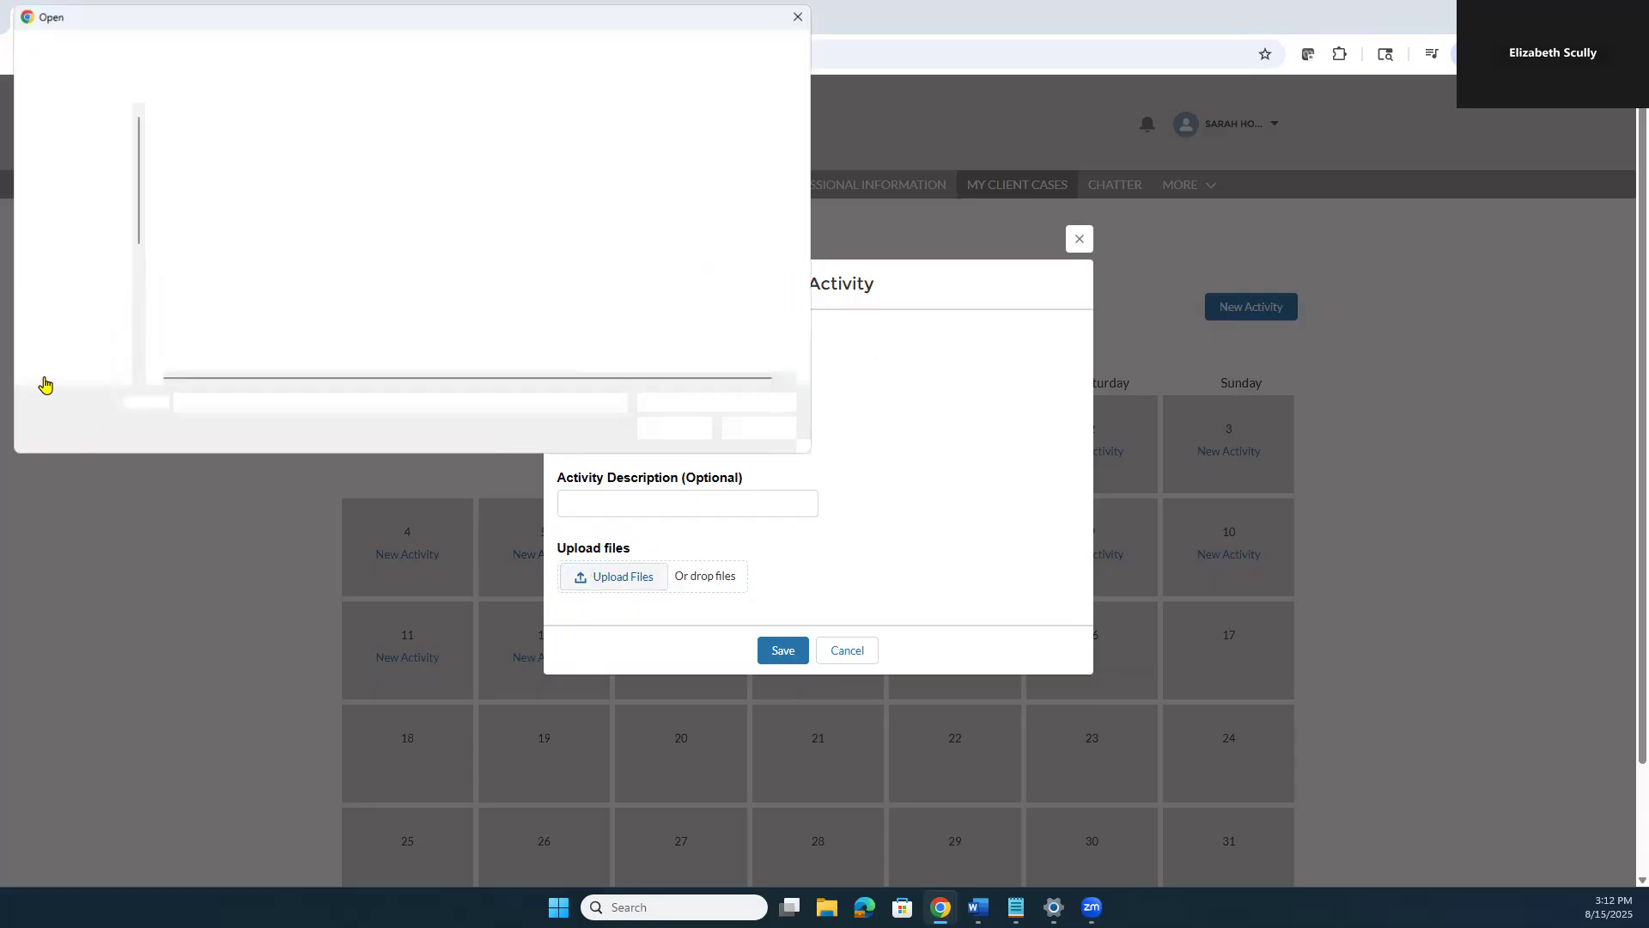
{"action": "double_click", "coordinate": [281, 164]}
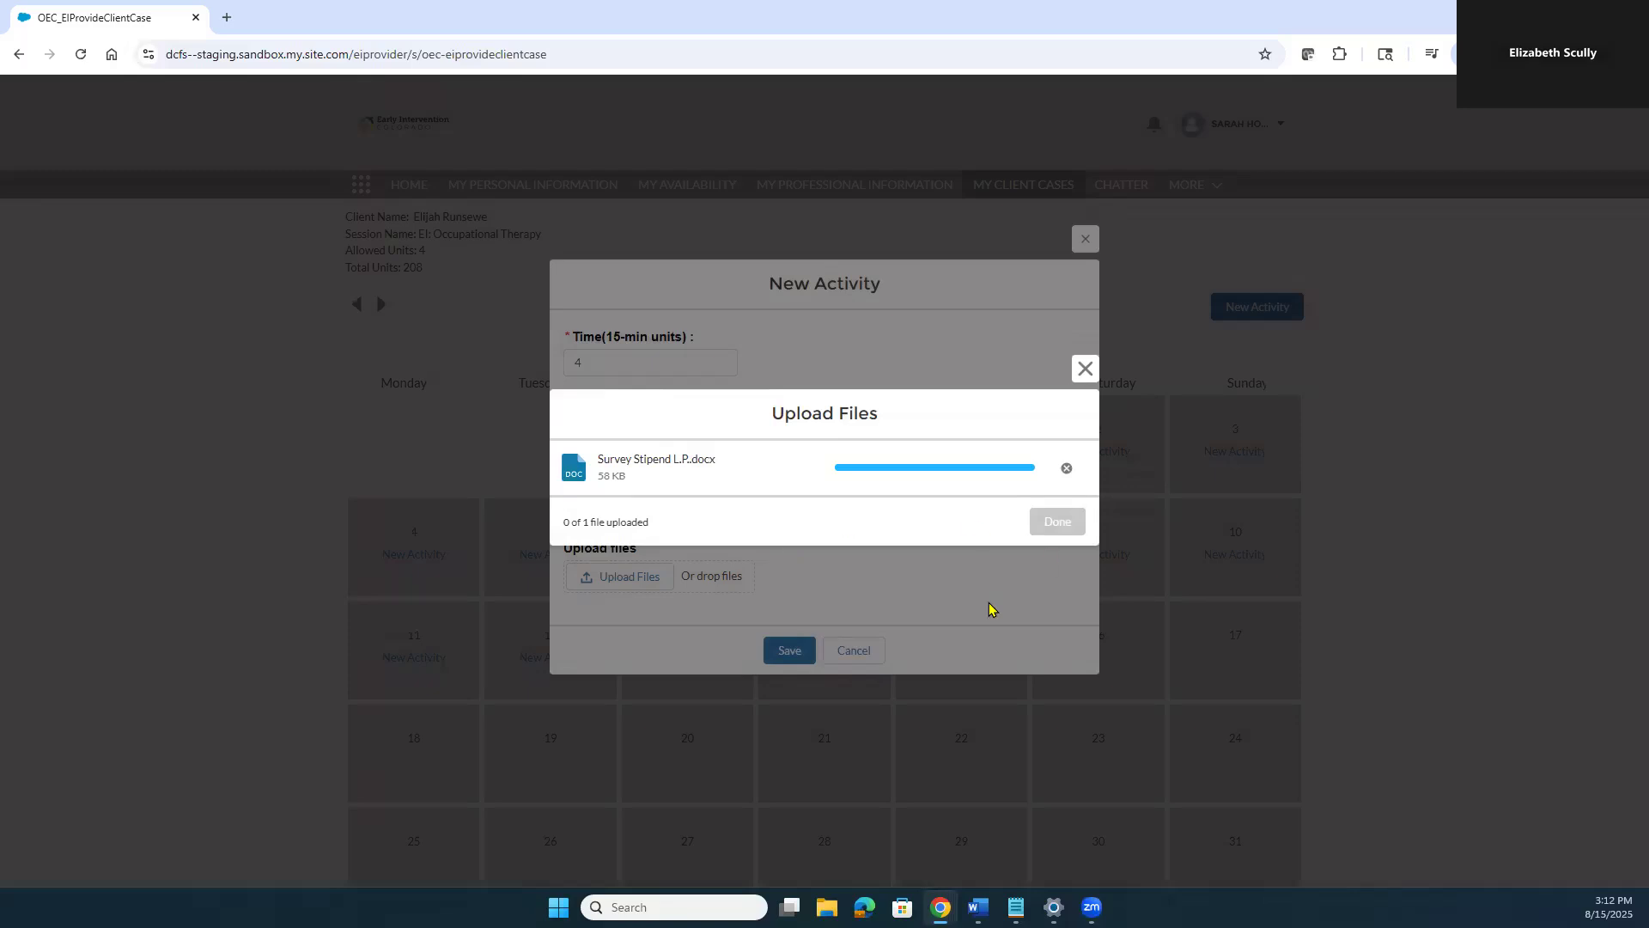
{"action": "left_click", "coordinate": [1072, 519]}
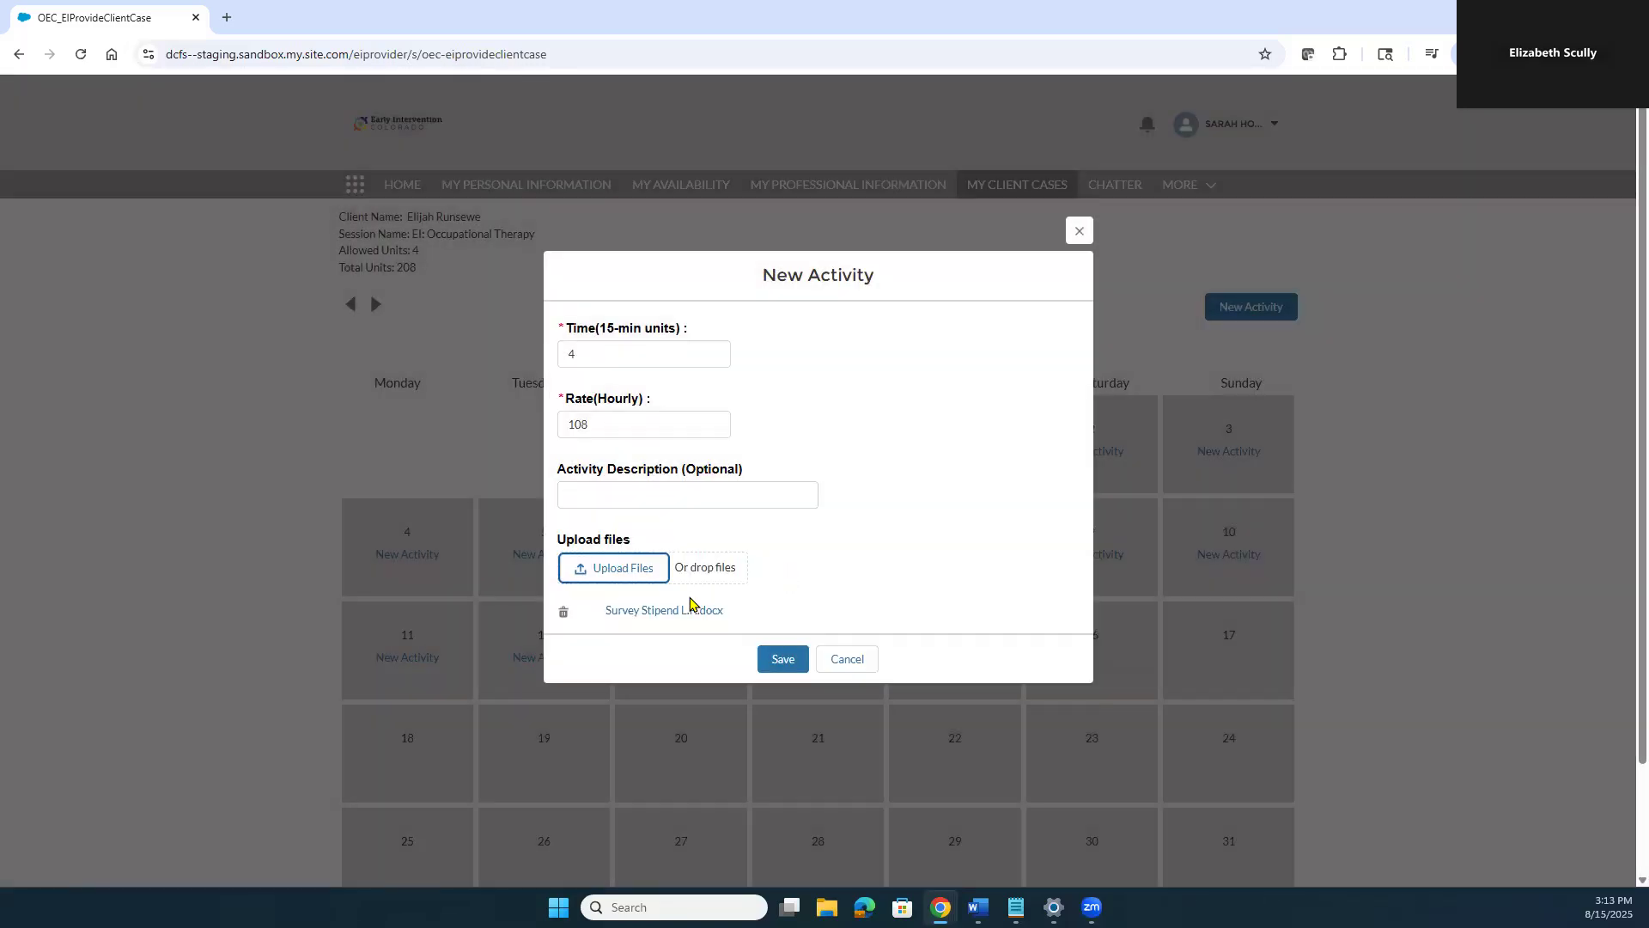
Remove the attached document from the August 5 activity and save it with the default units and rate
{"action": "left_click", "coordinate": [561, 618]}
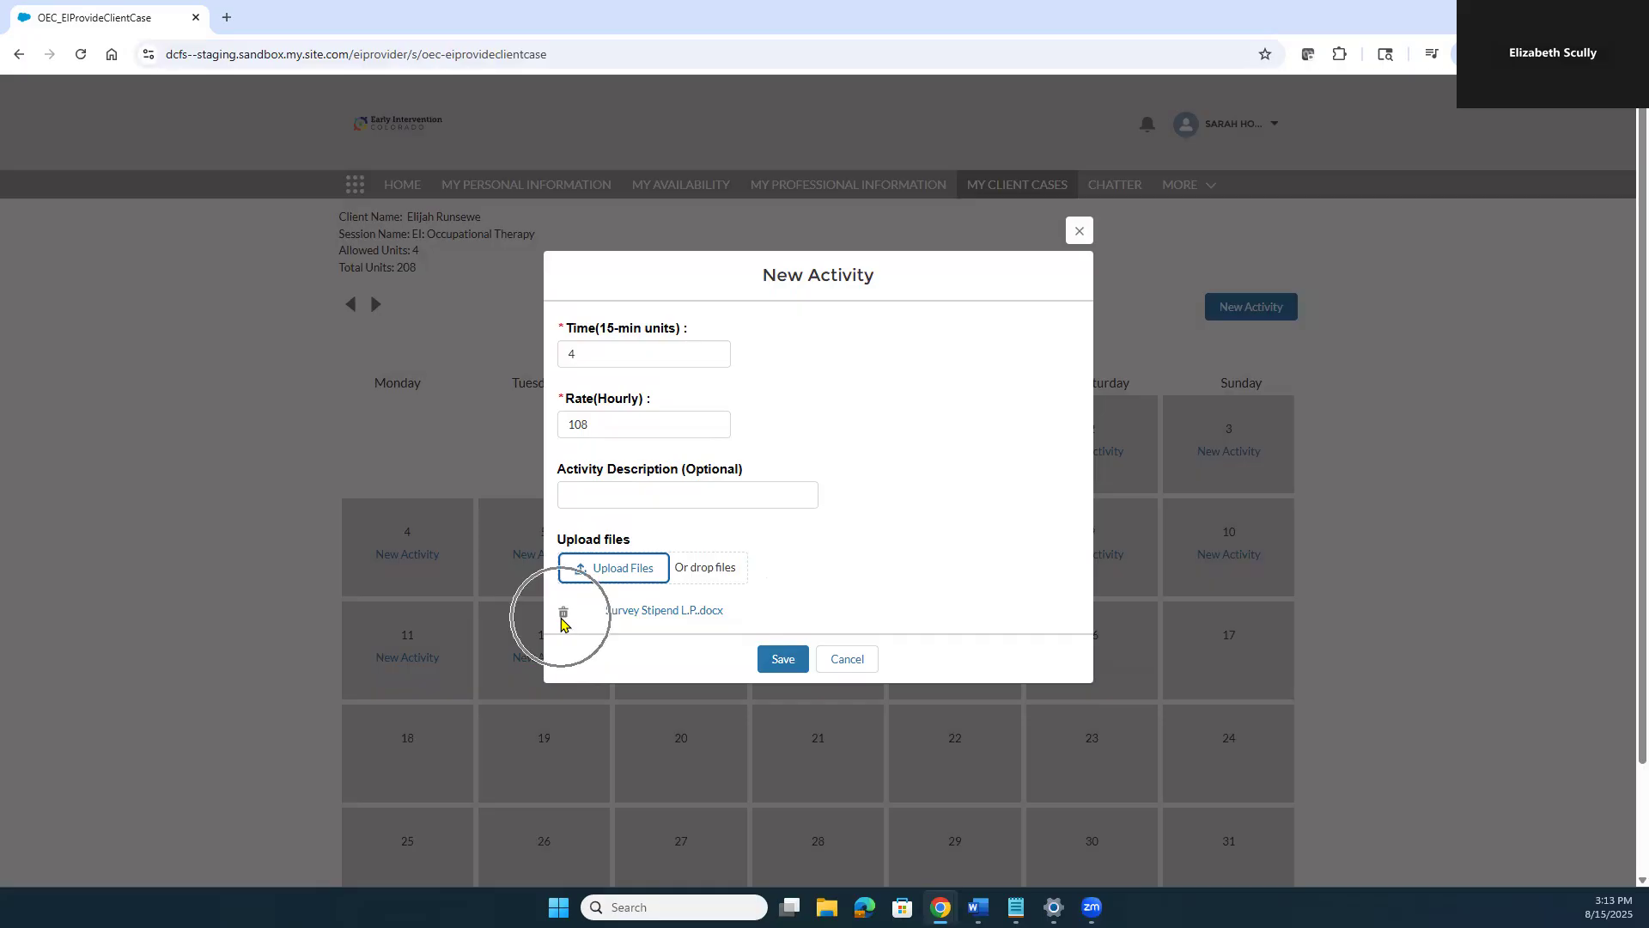
{"action": "left_click", "coordinate": [565, 614]}
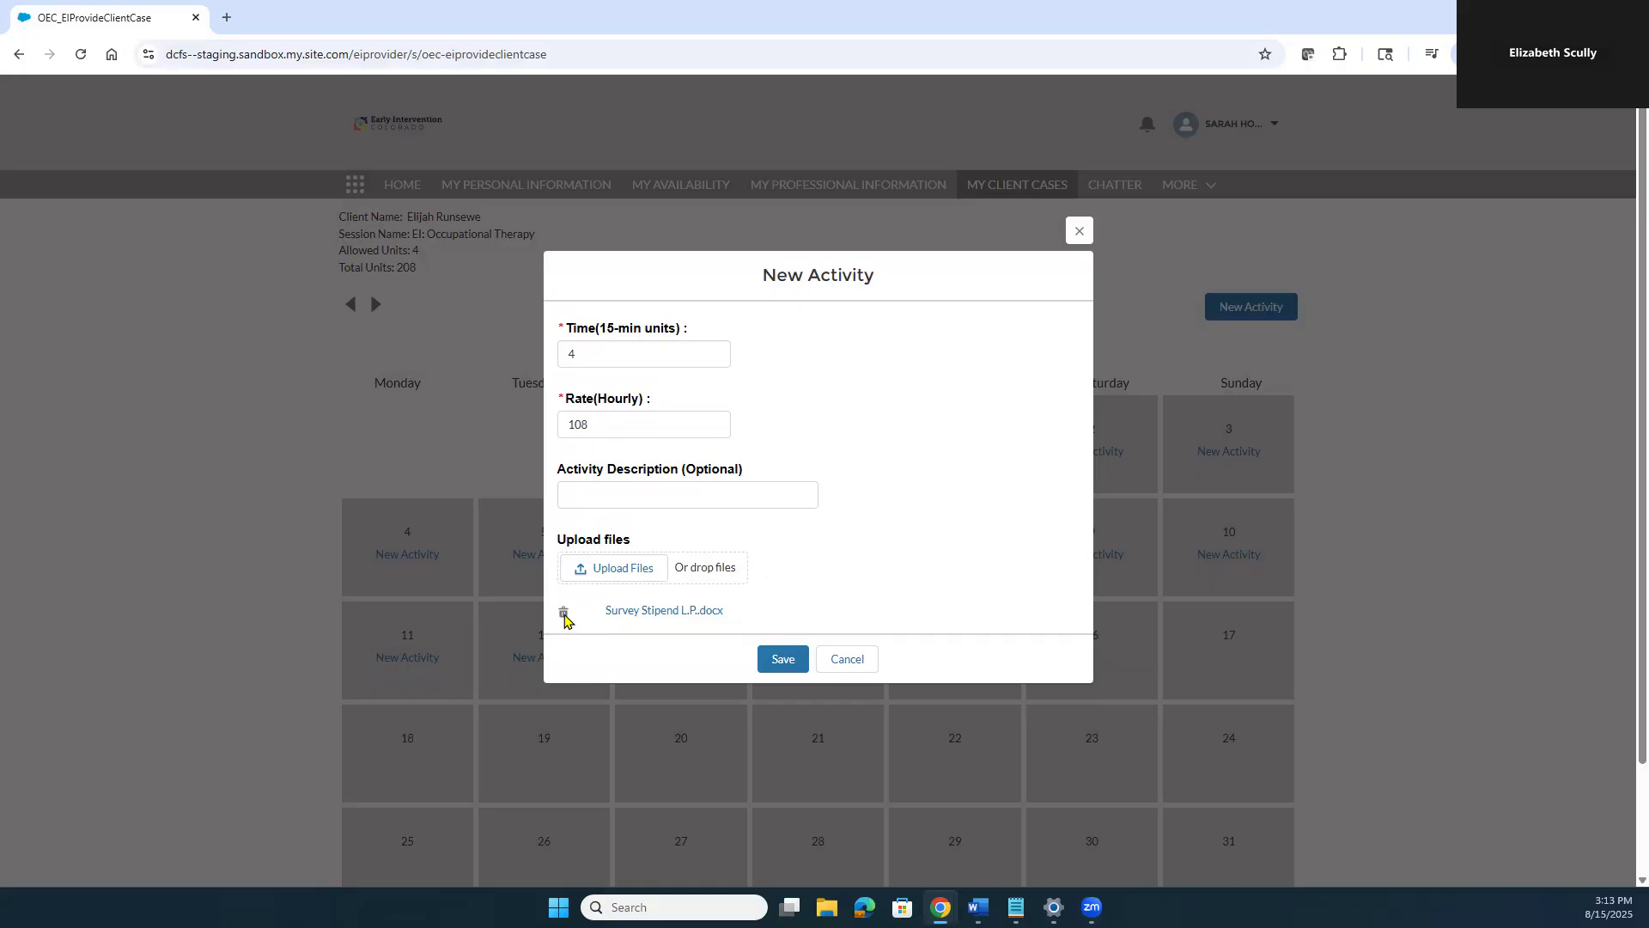
{"action": "left_click", "coordinate": [563, 614]}
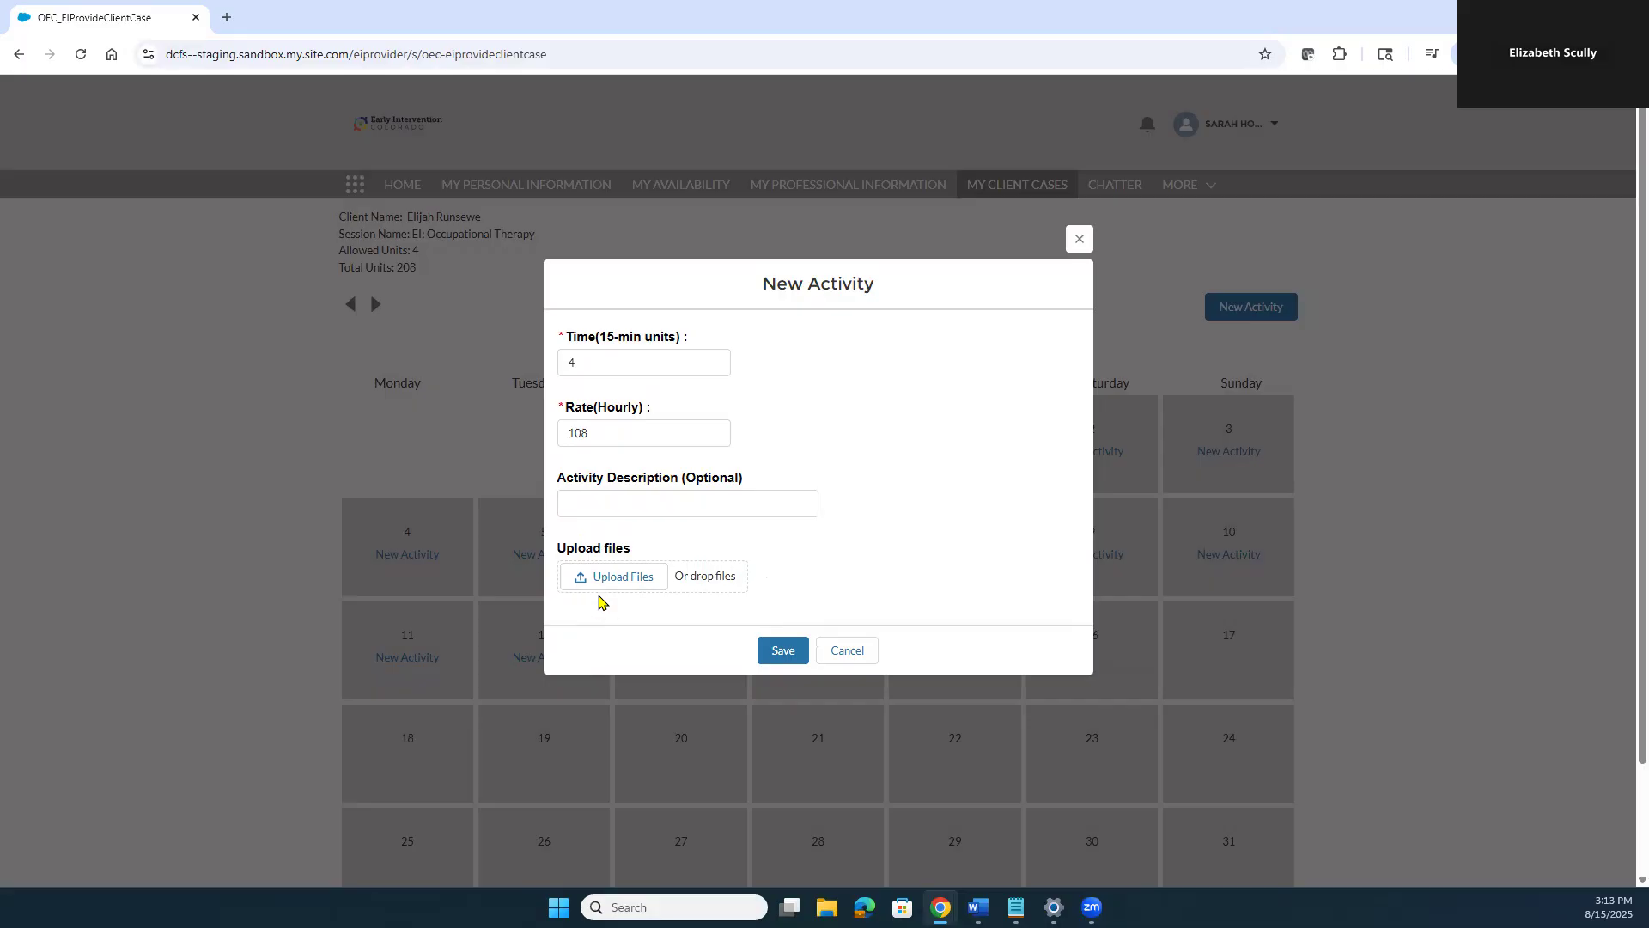
{"action": "left_click", "coordinate": [787, 655]}
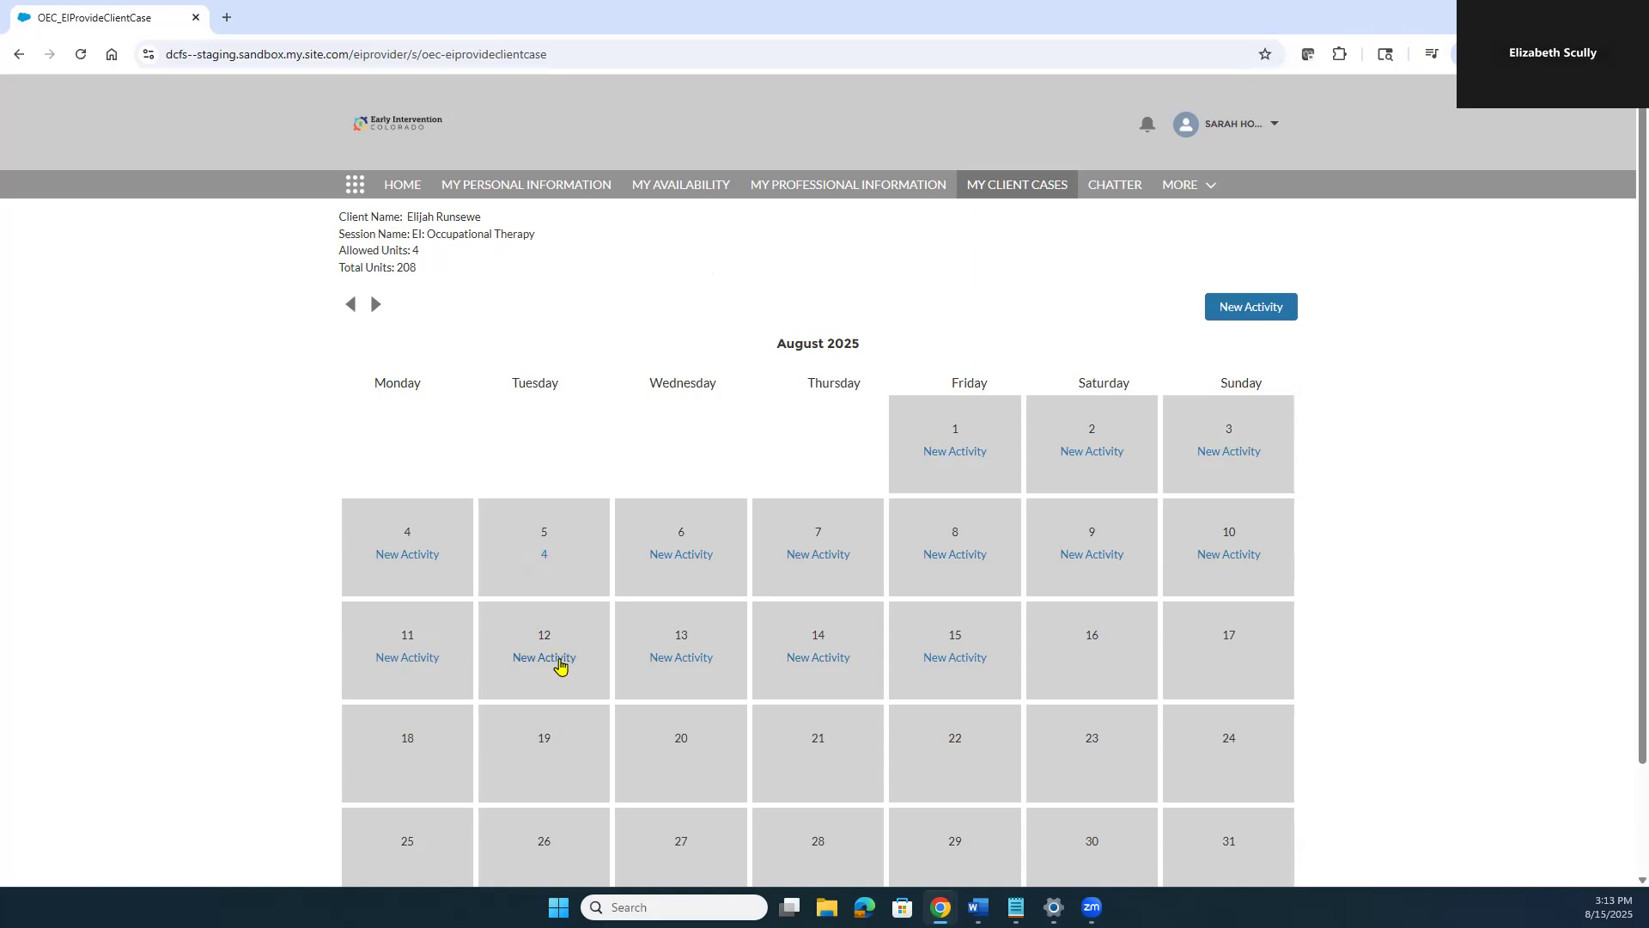
Create a new activity for August 12, 2025 with 6 time units and submit it
{"action": "left_click", "coordinate": [560, 663]}
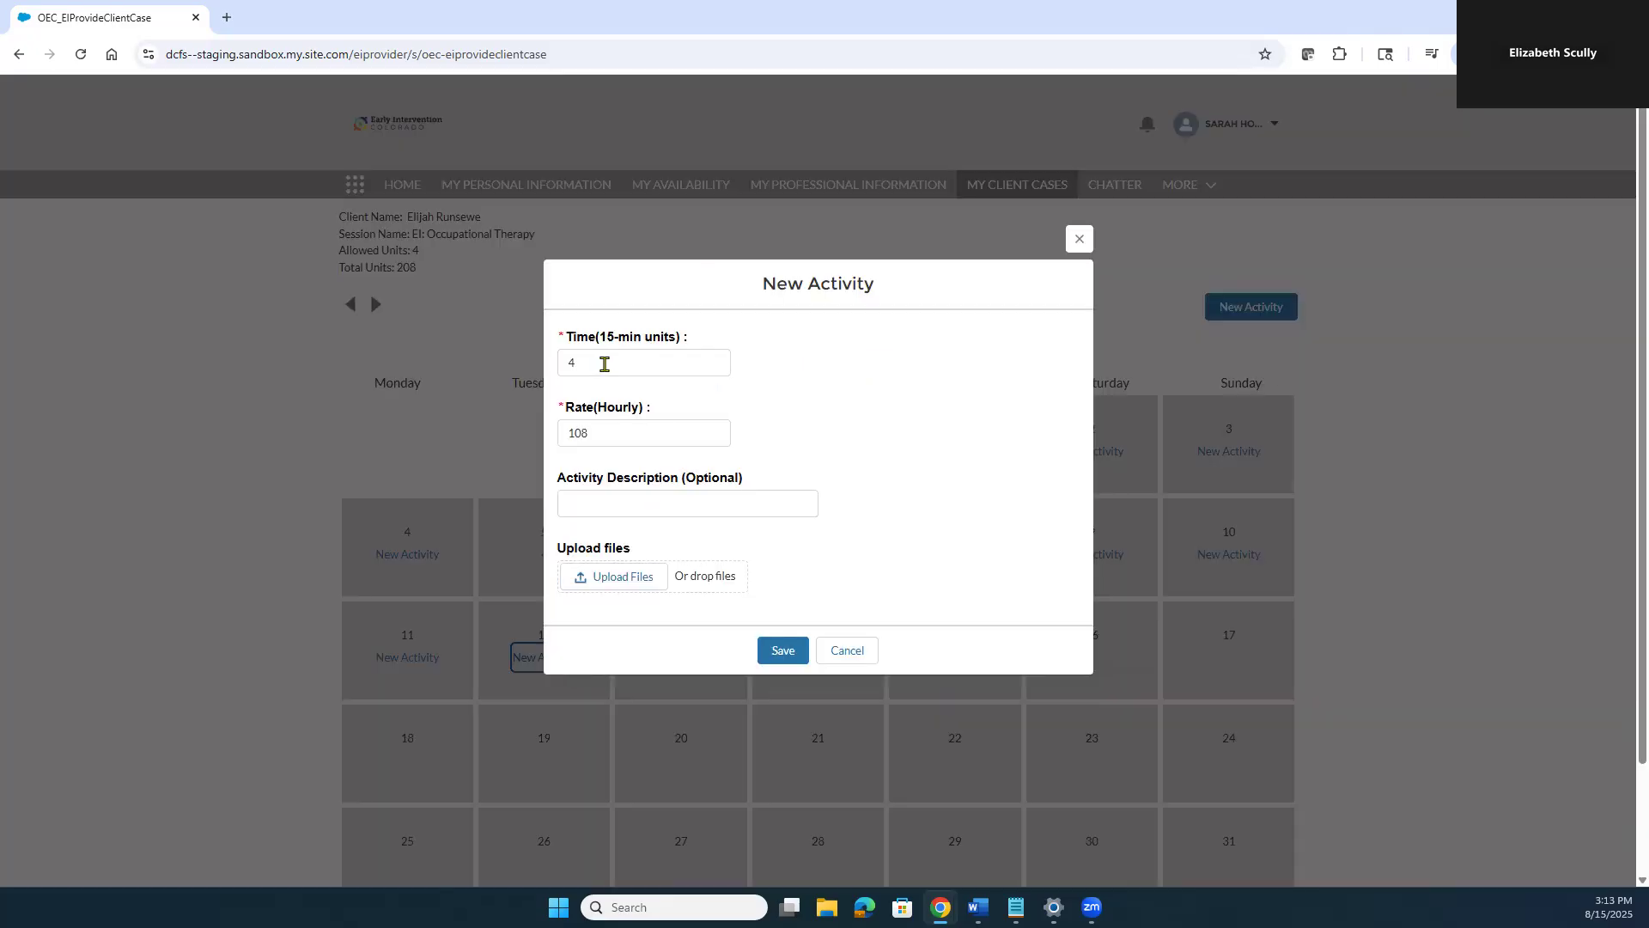
{"action": "left_click", "coordinate": [604, 364]}
{"action": "left_click_drag", "start_coordinate": [604, 365], "coordinate": [542, 358]}
{"action": "type", "text": "6"}
{"action": "left_click", "coordinate": [850, 398]}
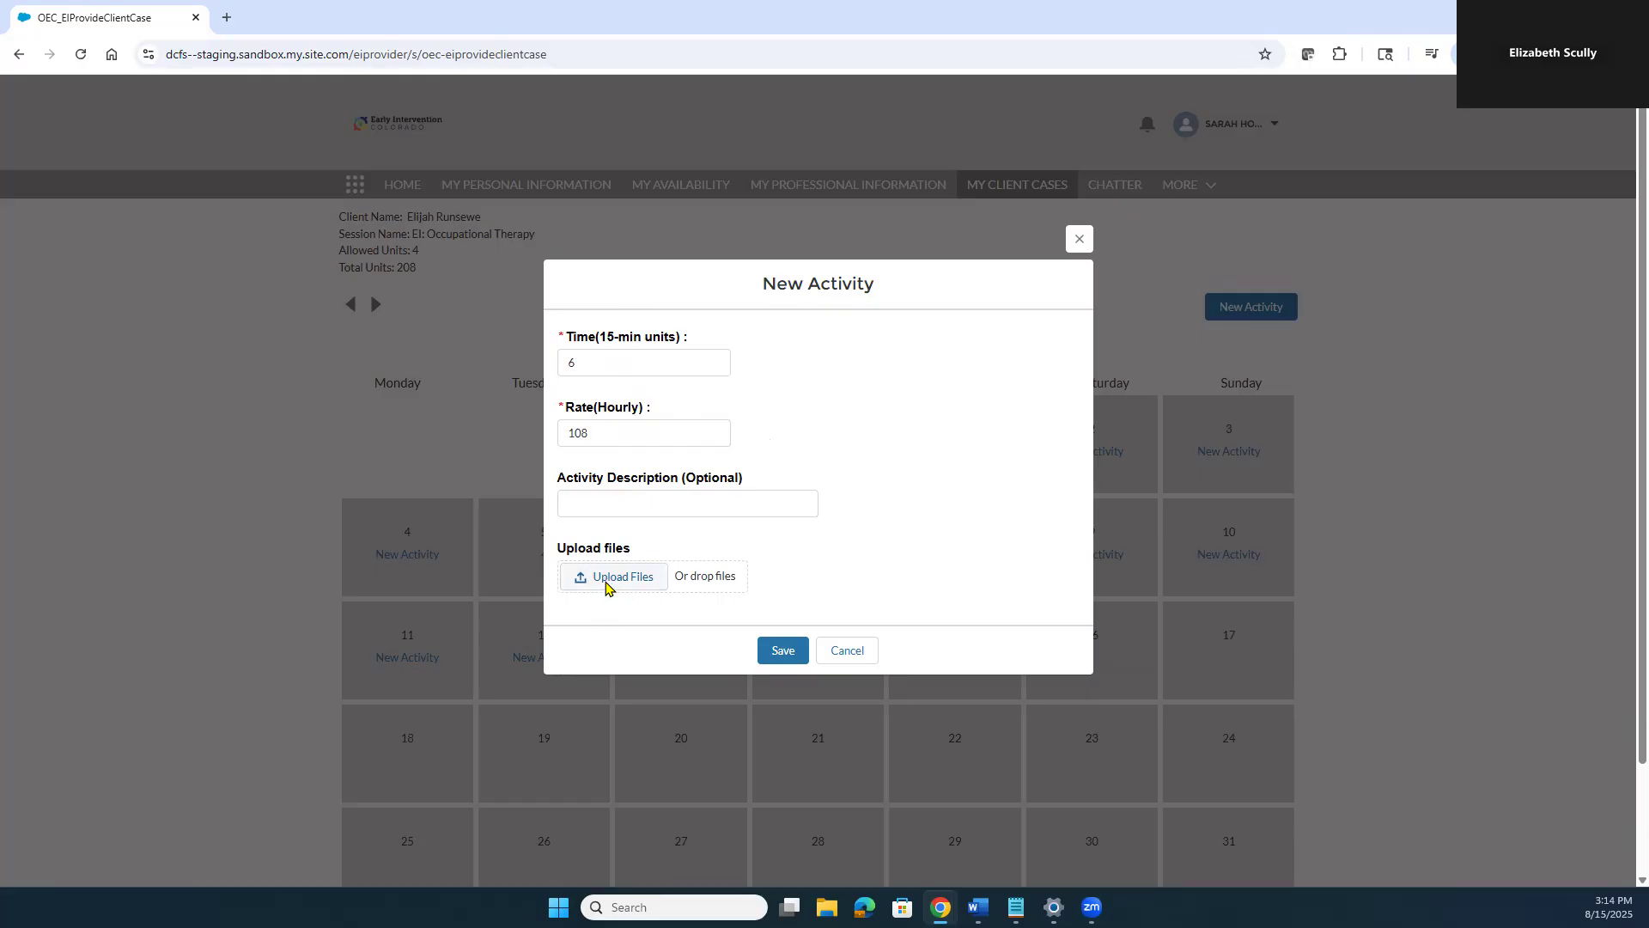
{"action": "left_click", "coordinate": [782, 655]}
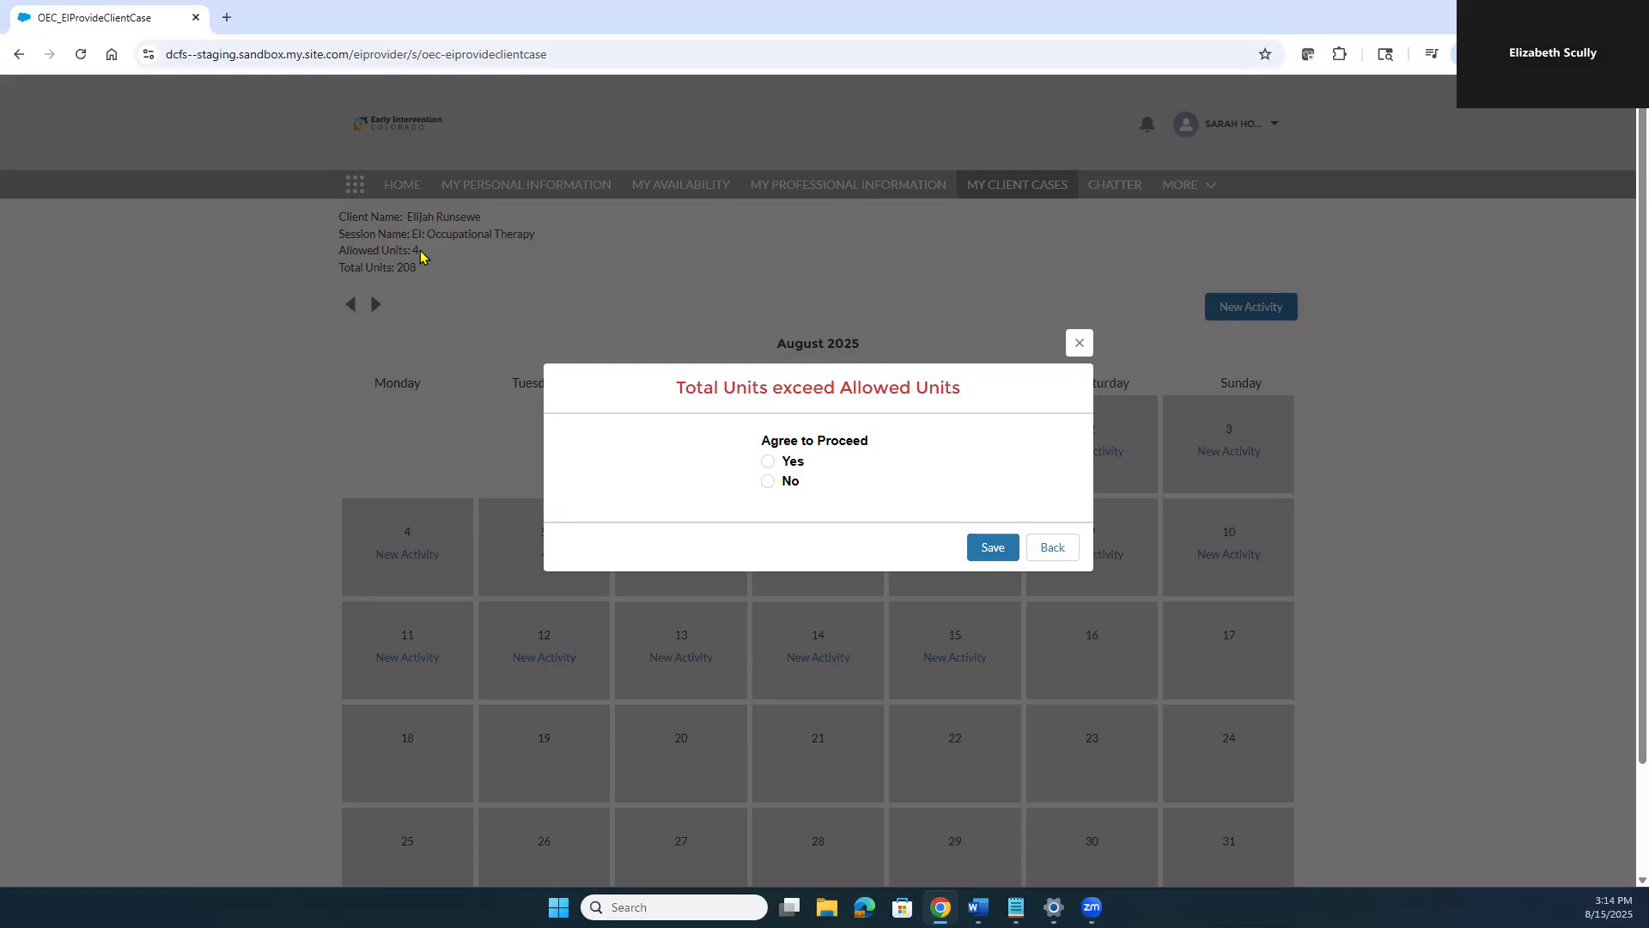
Agree to exceed the allowed units and save with the justification Time Exceeded - Community Partner Involvement
{"action": "key", "text": "ctrl"}
{"action": "left_click", "coordinate": [770, 463]}
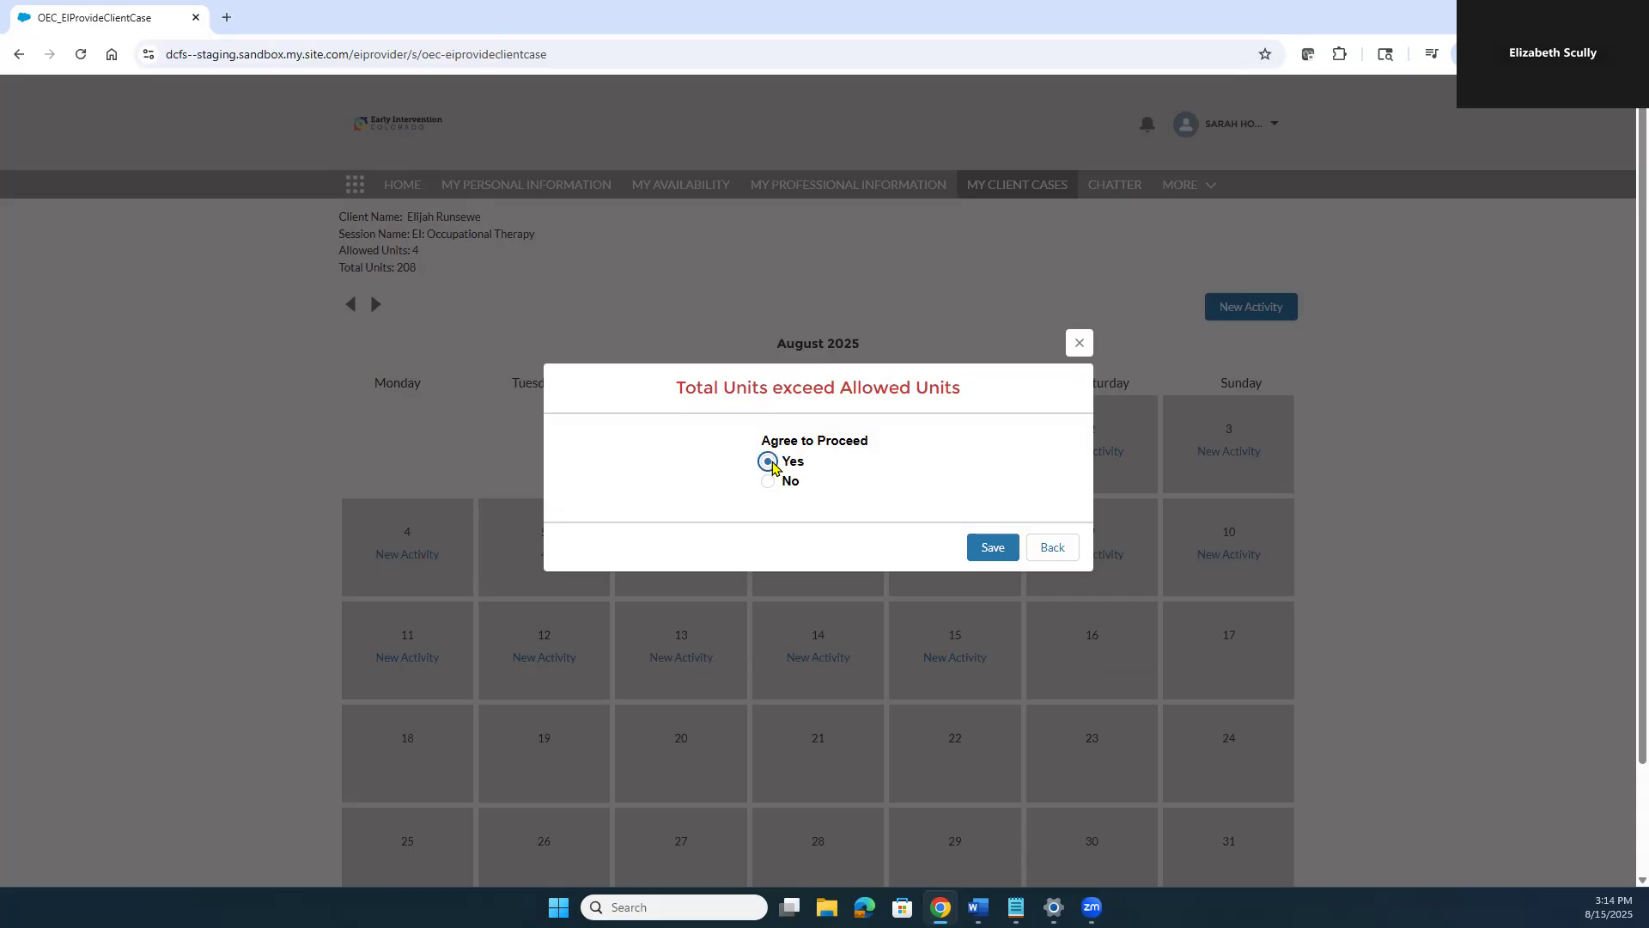
{"action": "left_click", "coordinate": [992, 548]}
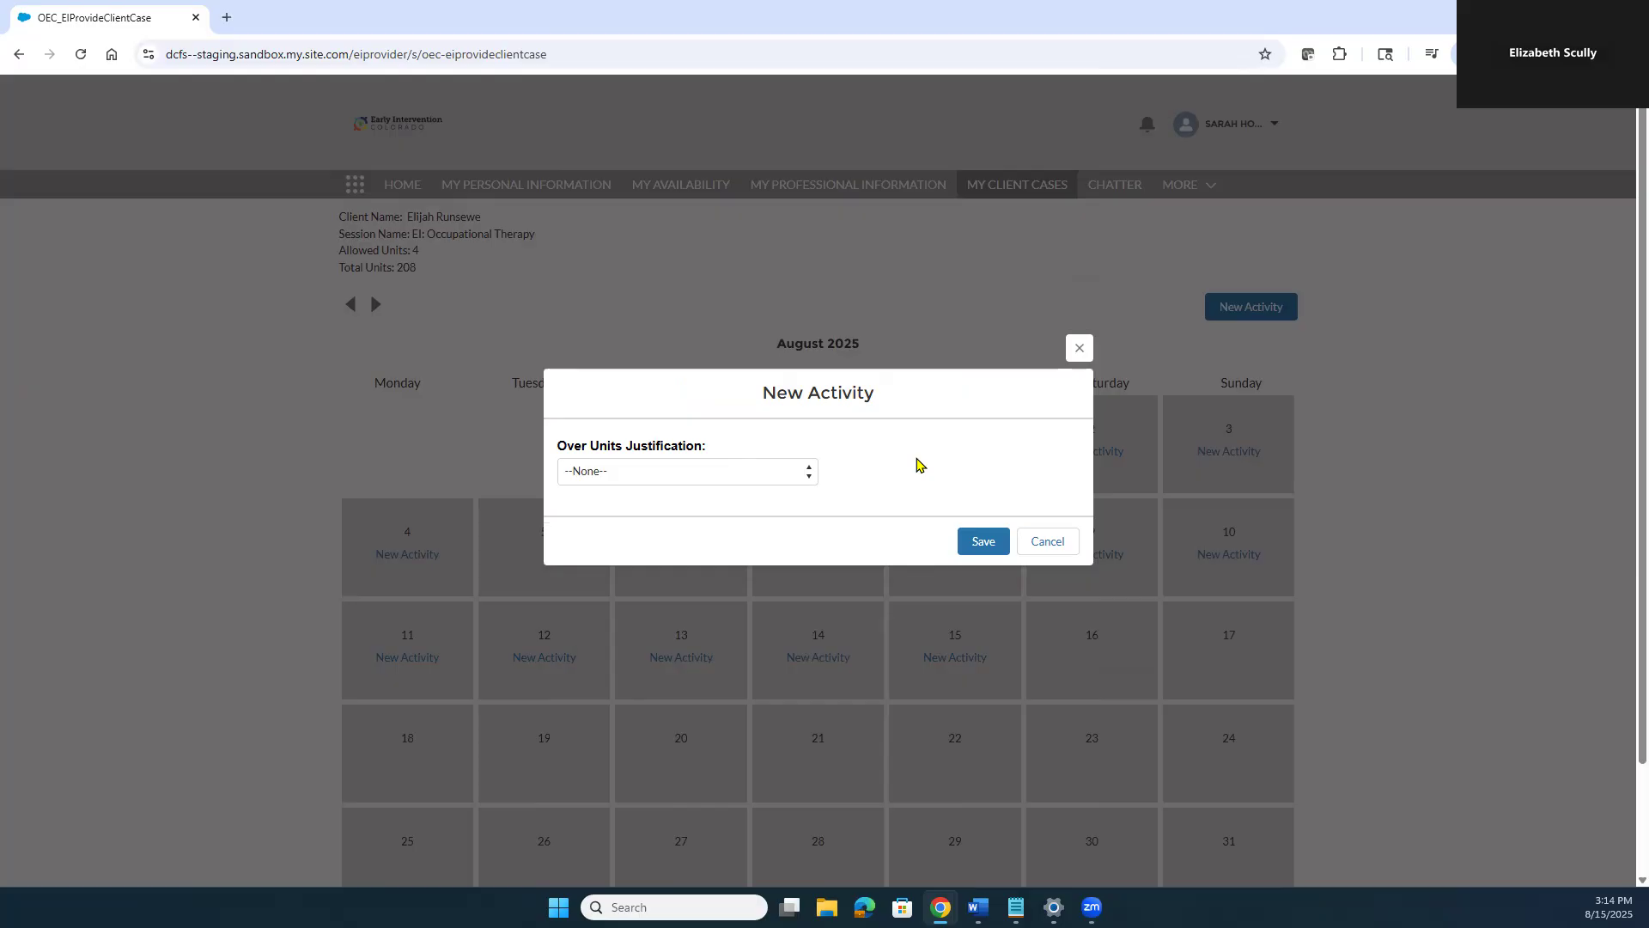
{"action": "left_click", "coordinate": [736, 477]}
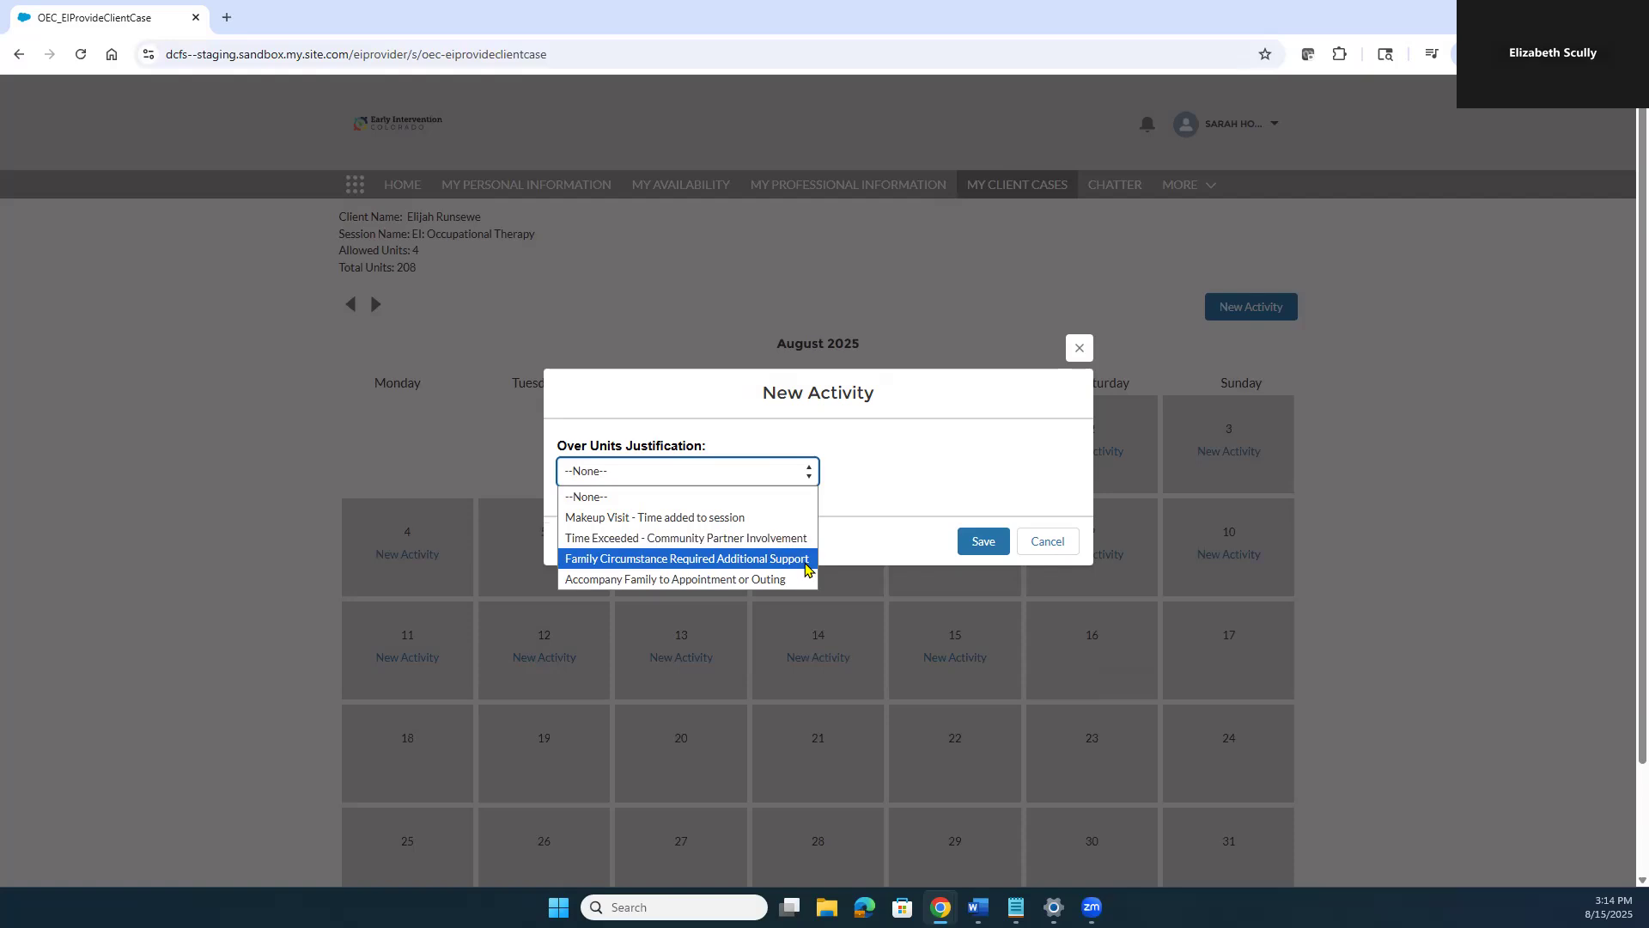
{"action": "left_click", "coordinate": [769, 547]}
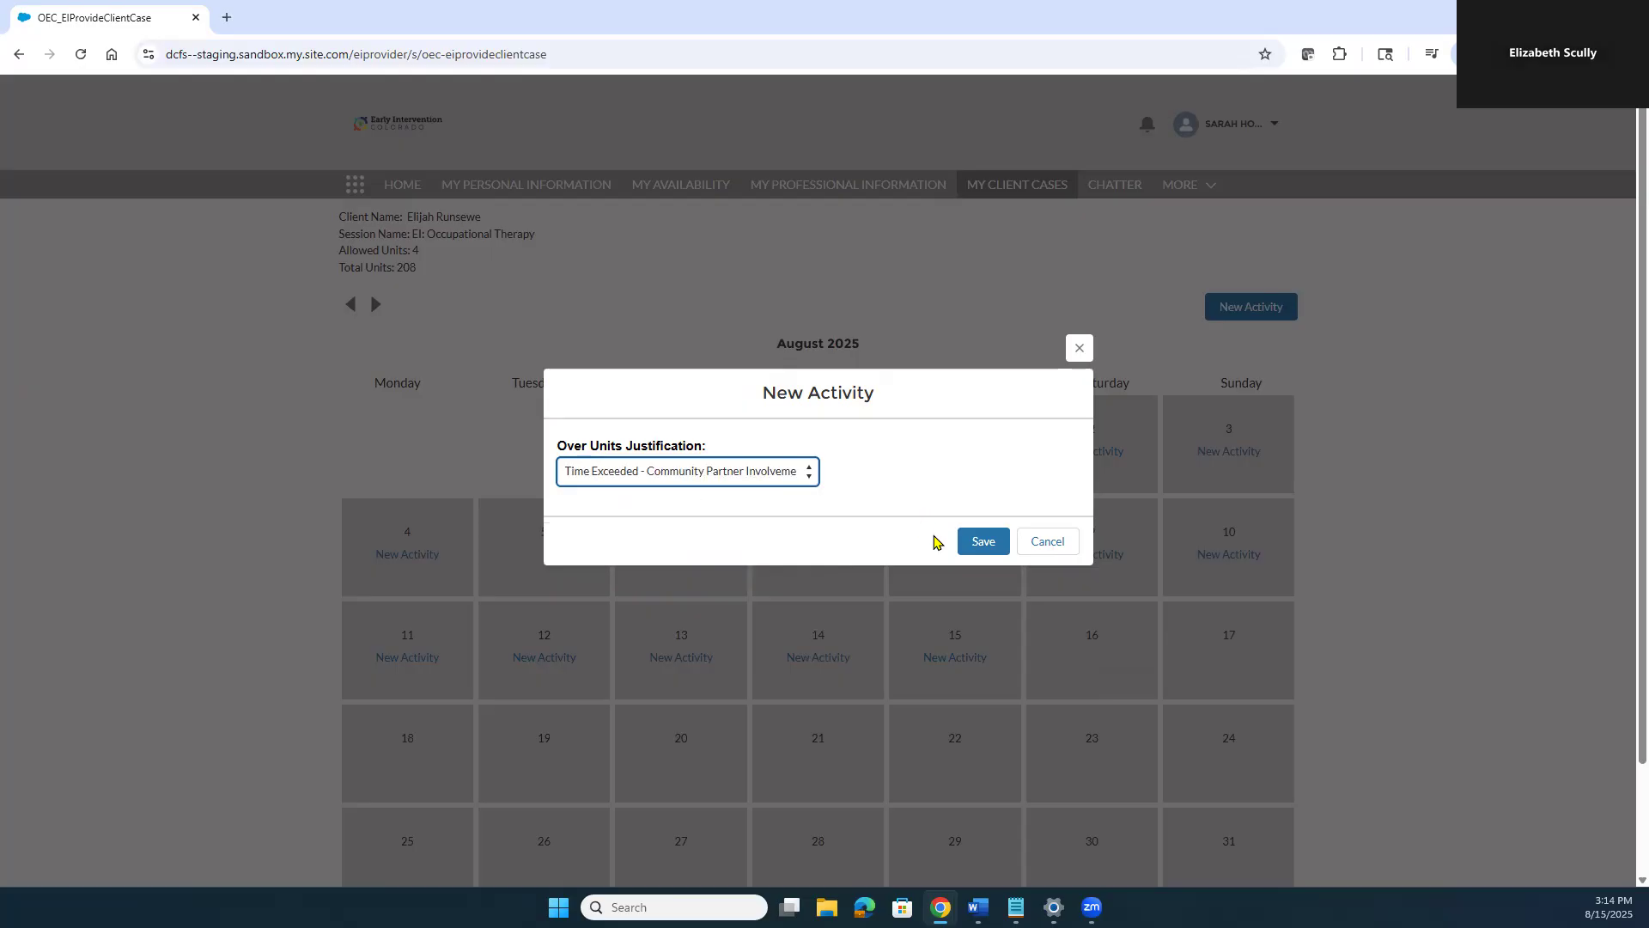
{"action": "left_click", "coordinate": [984, 546]}
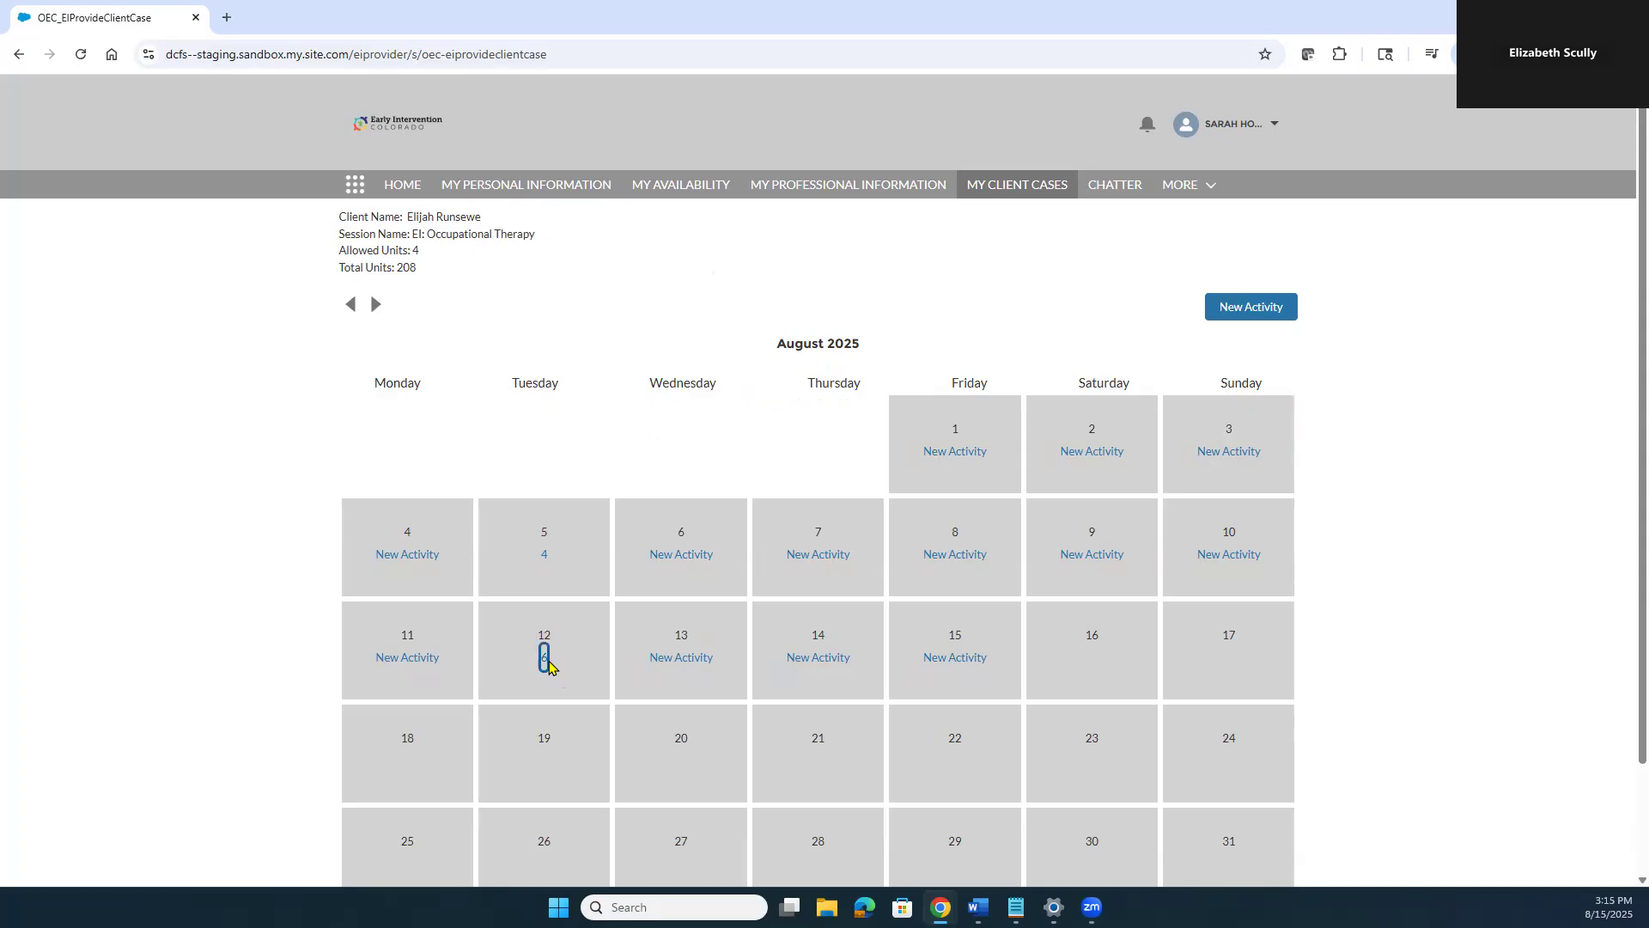
Open the August 12 activity for editing and review its billed units and over-units justification fields
{"action": "left_click", "coordinate": [544, 655]}
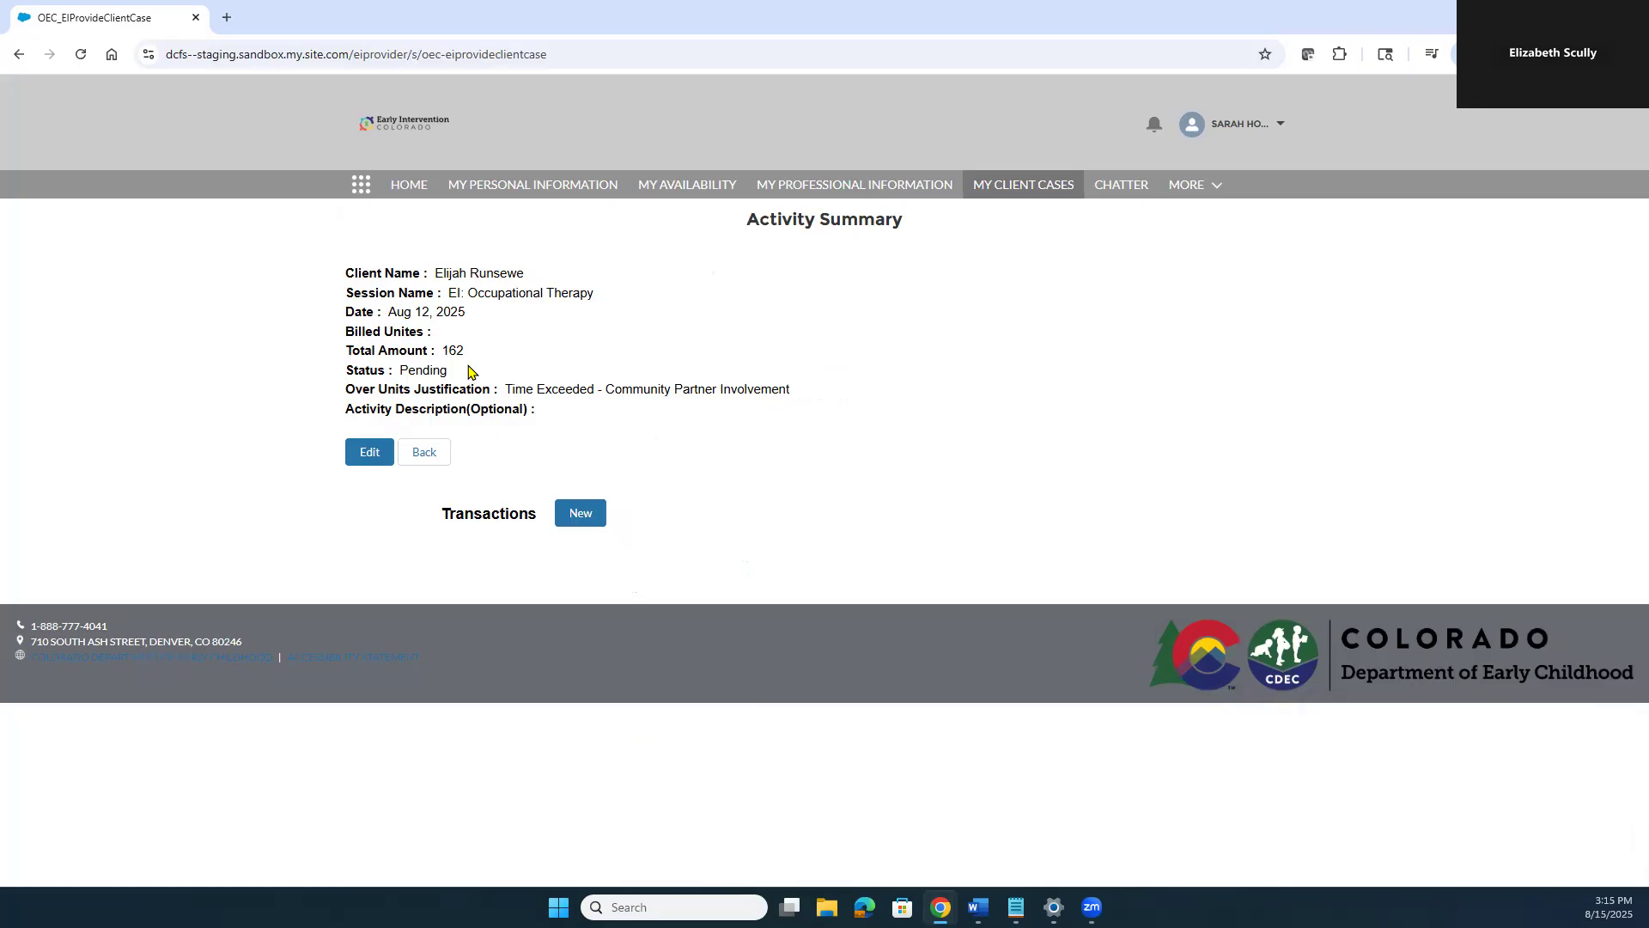
{"action": "left_click", "coordinate": [370, 454]}
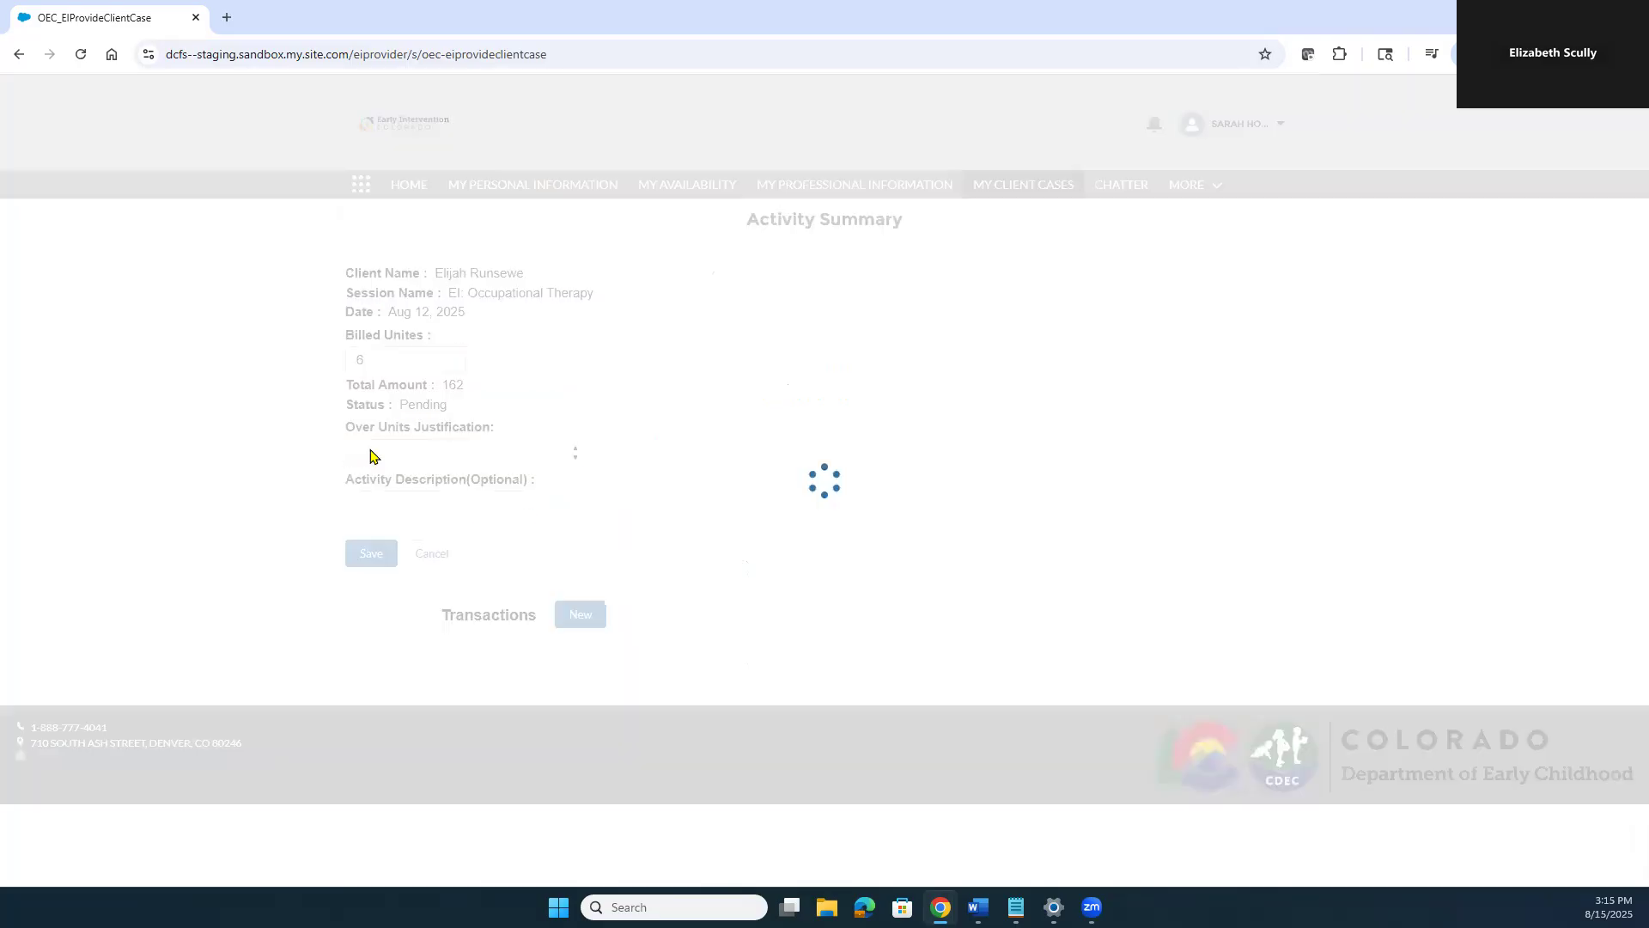
{"action": "left_click", "coordinate": [393, 355]}
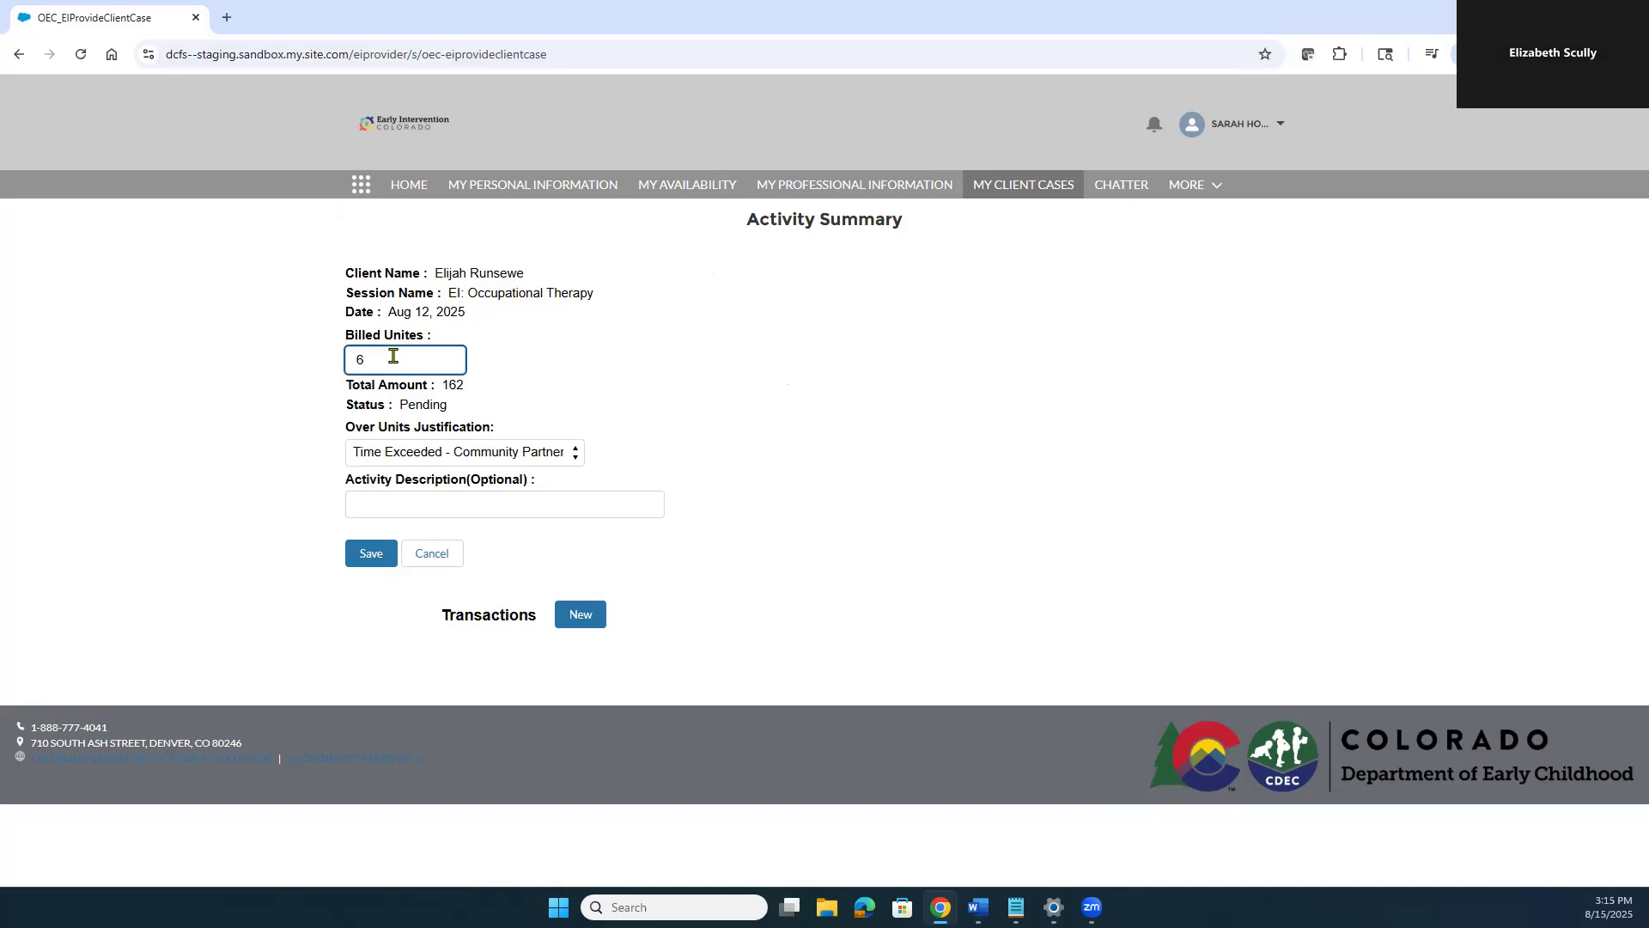
{"action": "left_click_drag", "start_coordinate": [343, 337], "coordinate": [501, 351]}
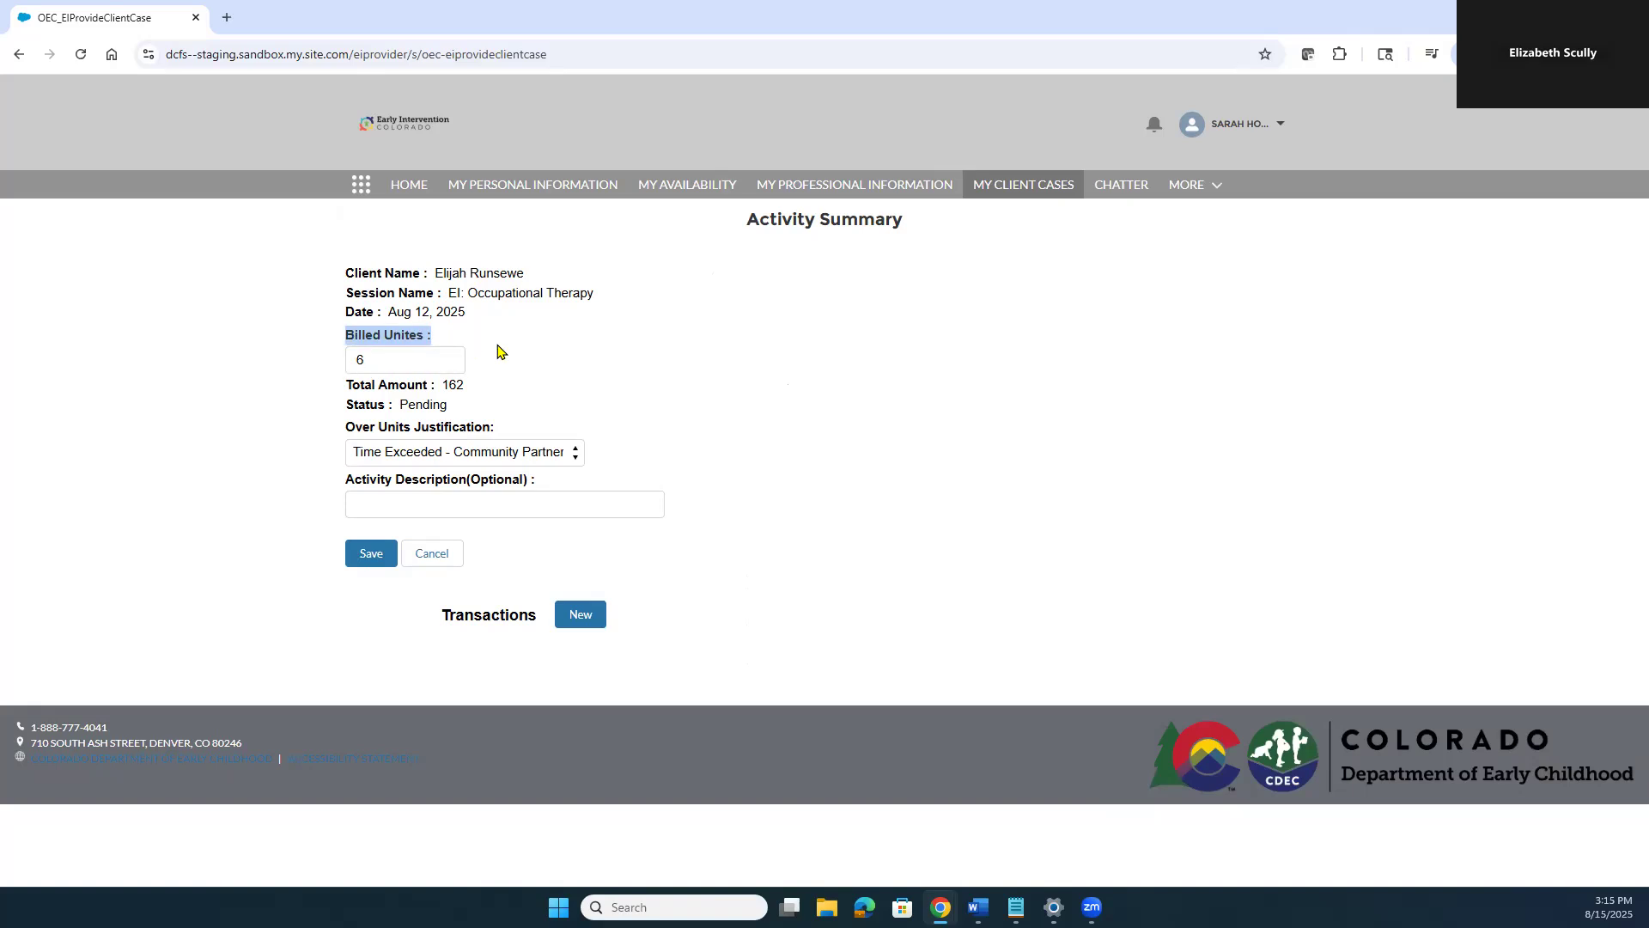
{"action": "left_click_drag", "start_coordinate": [344, 430], "coordinate": [579, 444]}
{"action": "left_click", "coordinate": [748, 464]}
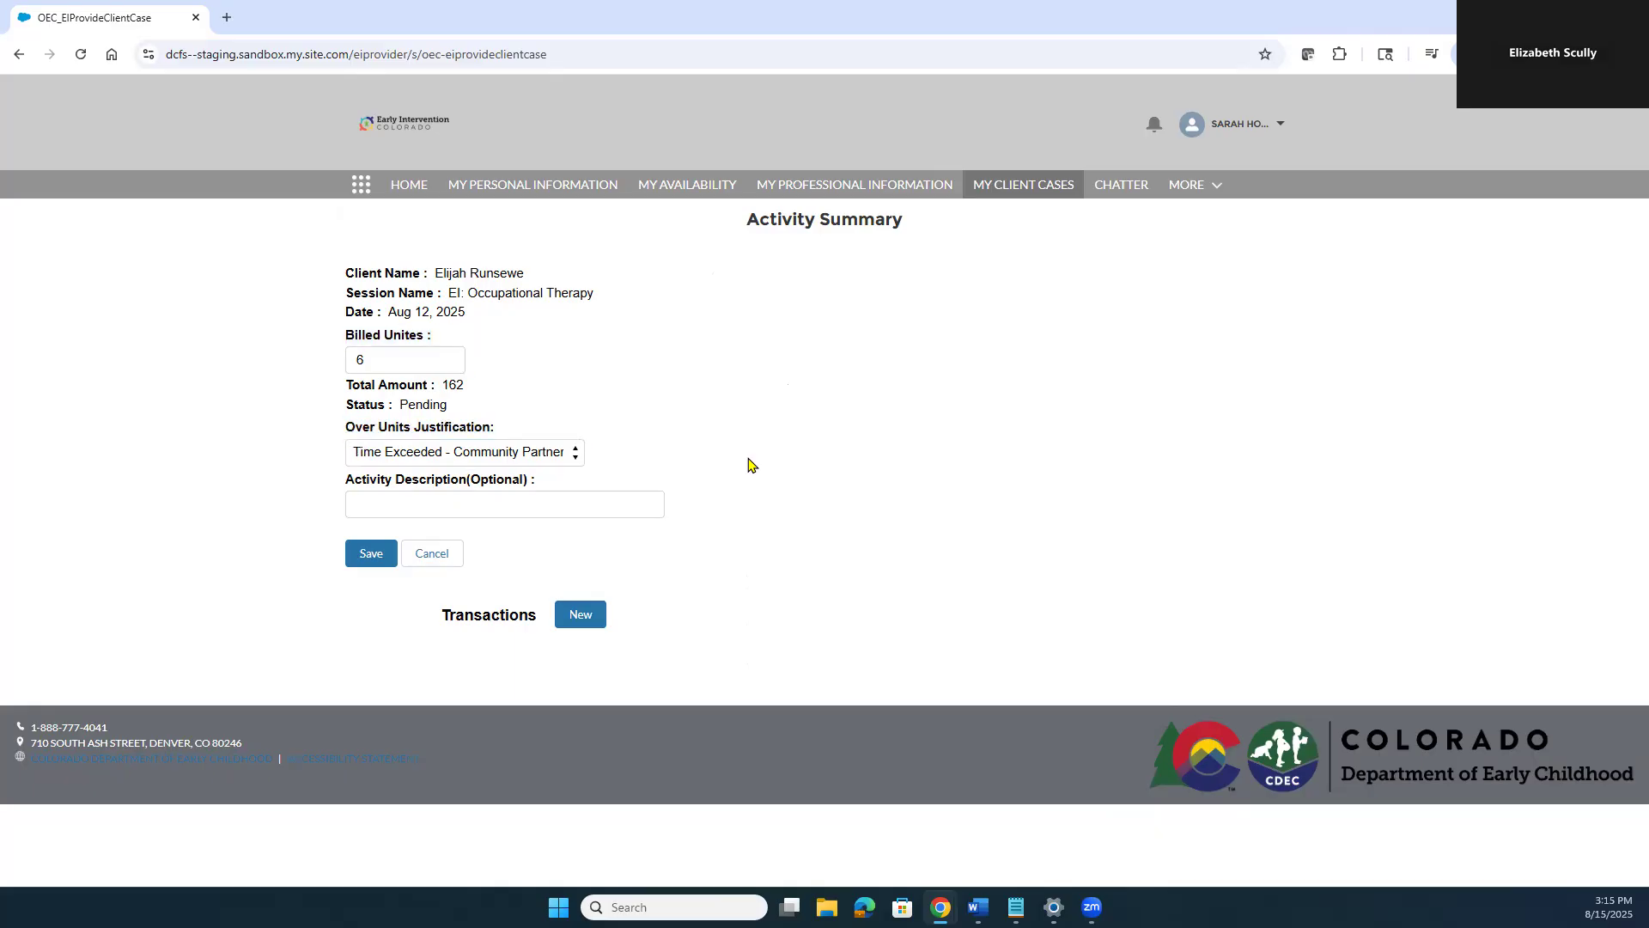
Add the activity description "Meeting at park with play group", save the activity and return to the calendar
{"action": "left_click", "coordinate": [402, 507]}
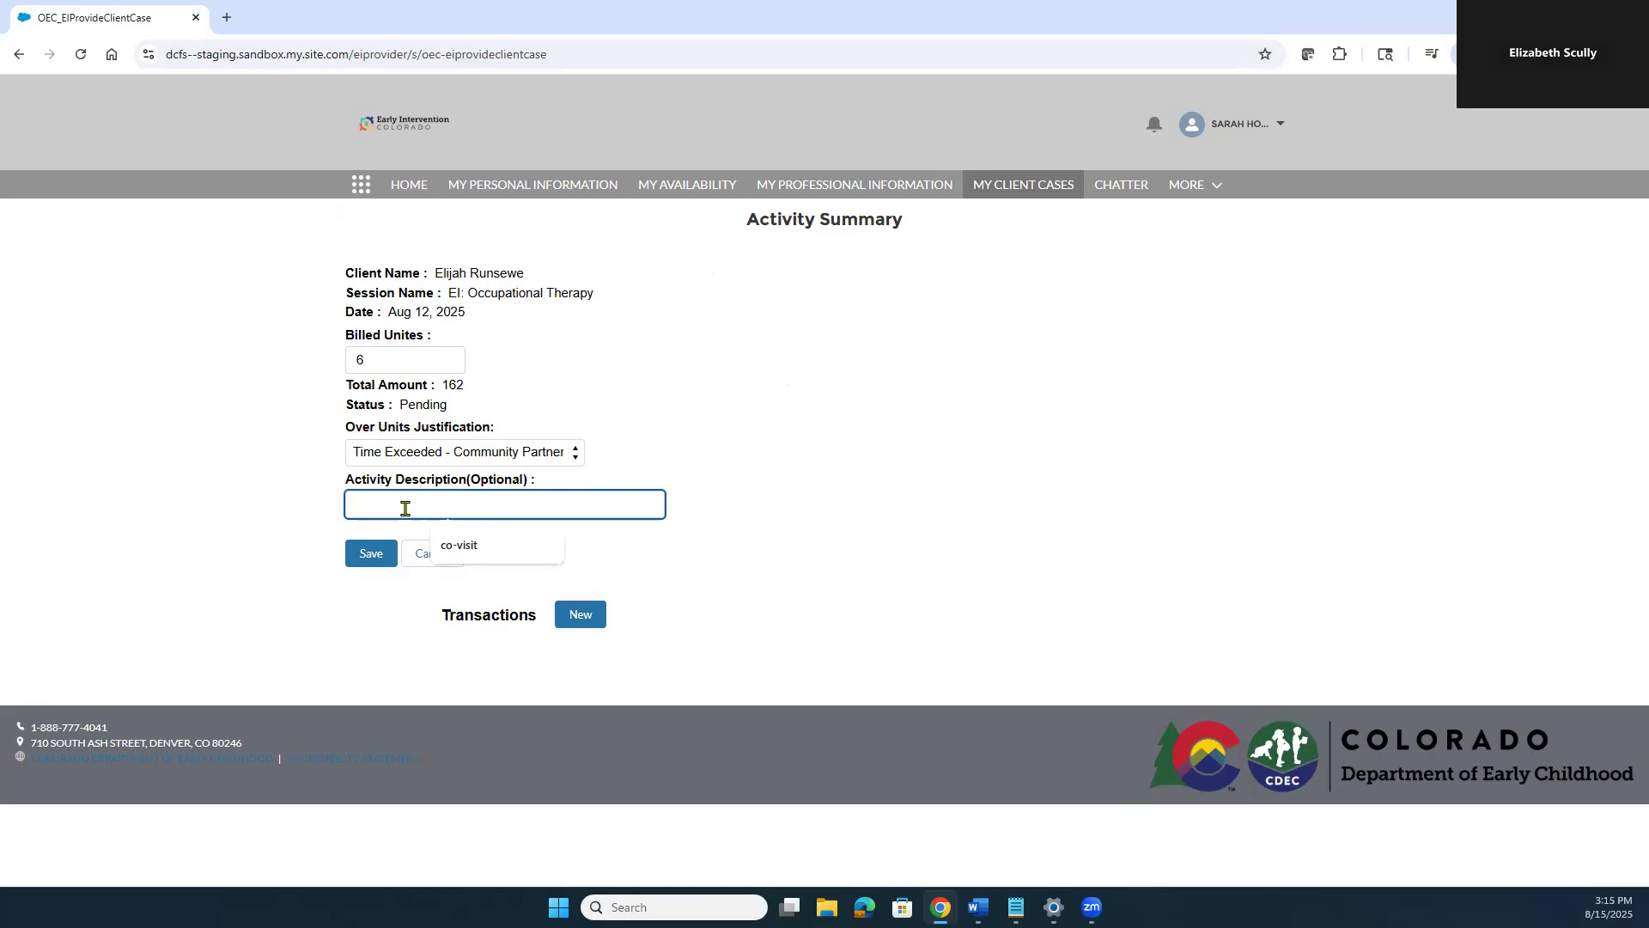
{"action": "type", "text": "Meeting at park wiht"}
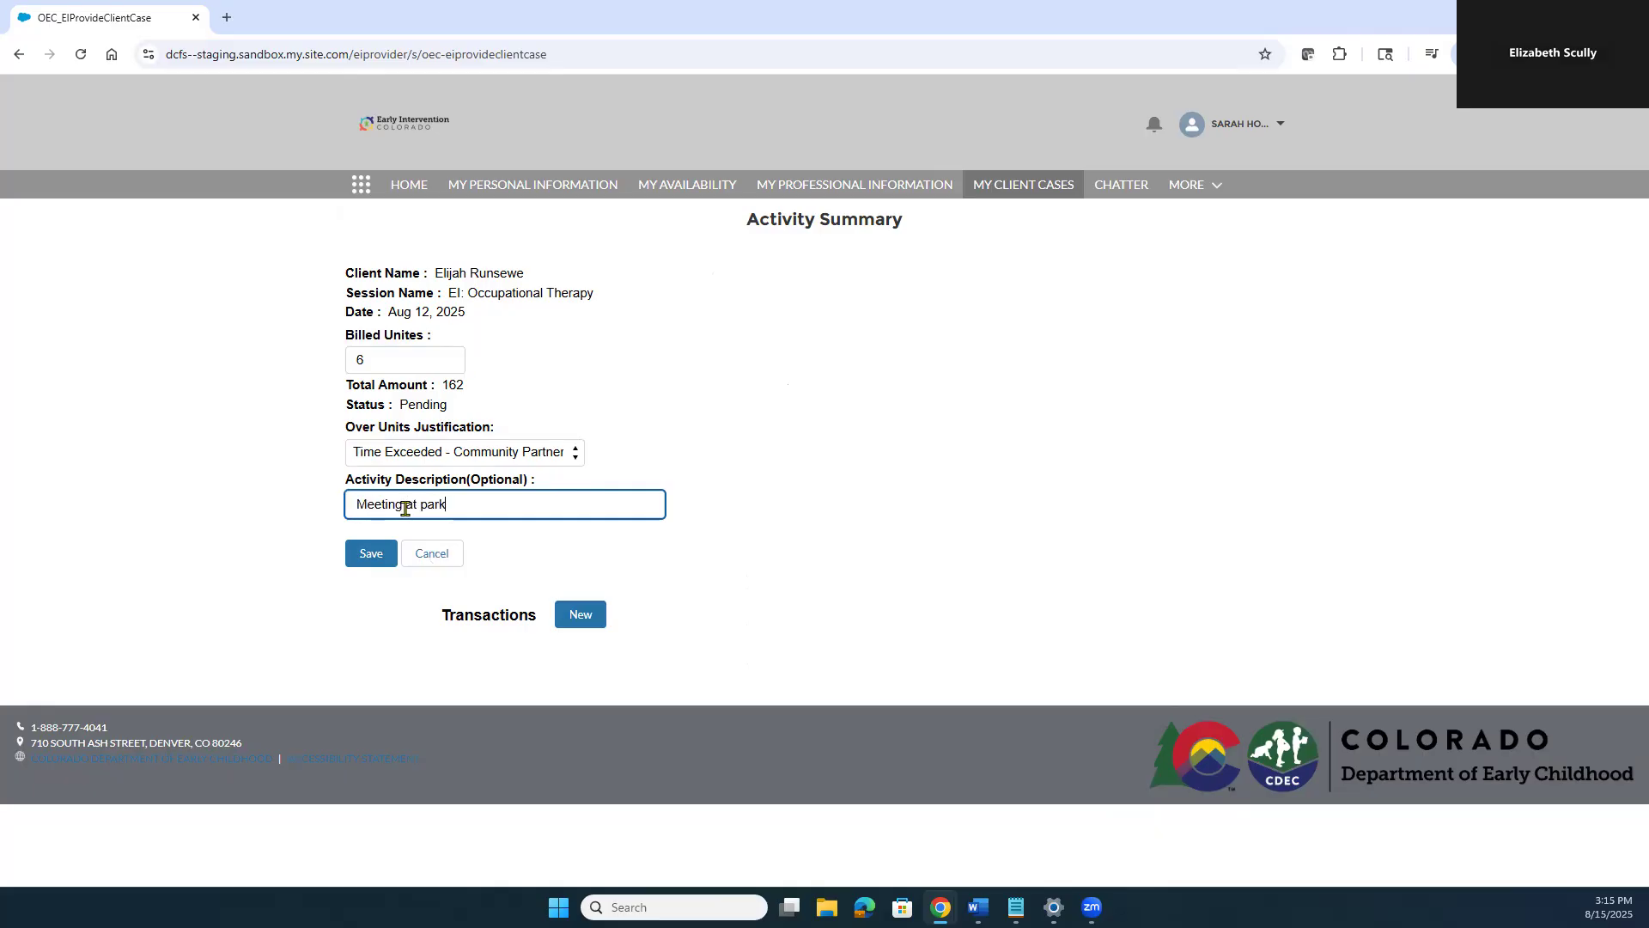
{"action": "key", "text": "BackSpace"}
{"action": "key", "text": "BackSpace"}
{"action": "key", "text": "BackSpace"}
{"action": "type", "text": "th pa"}
{"action": "type", "text": "ly group"}
{"action": "left_click", "coordinate": [384, 557]}
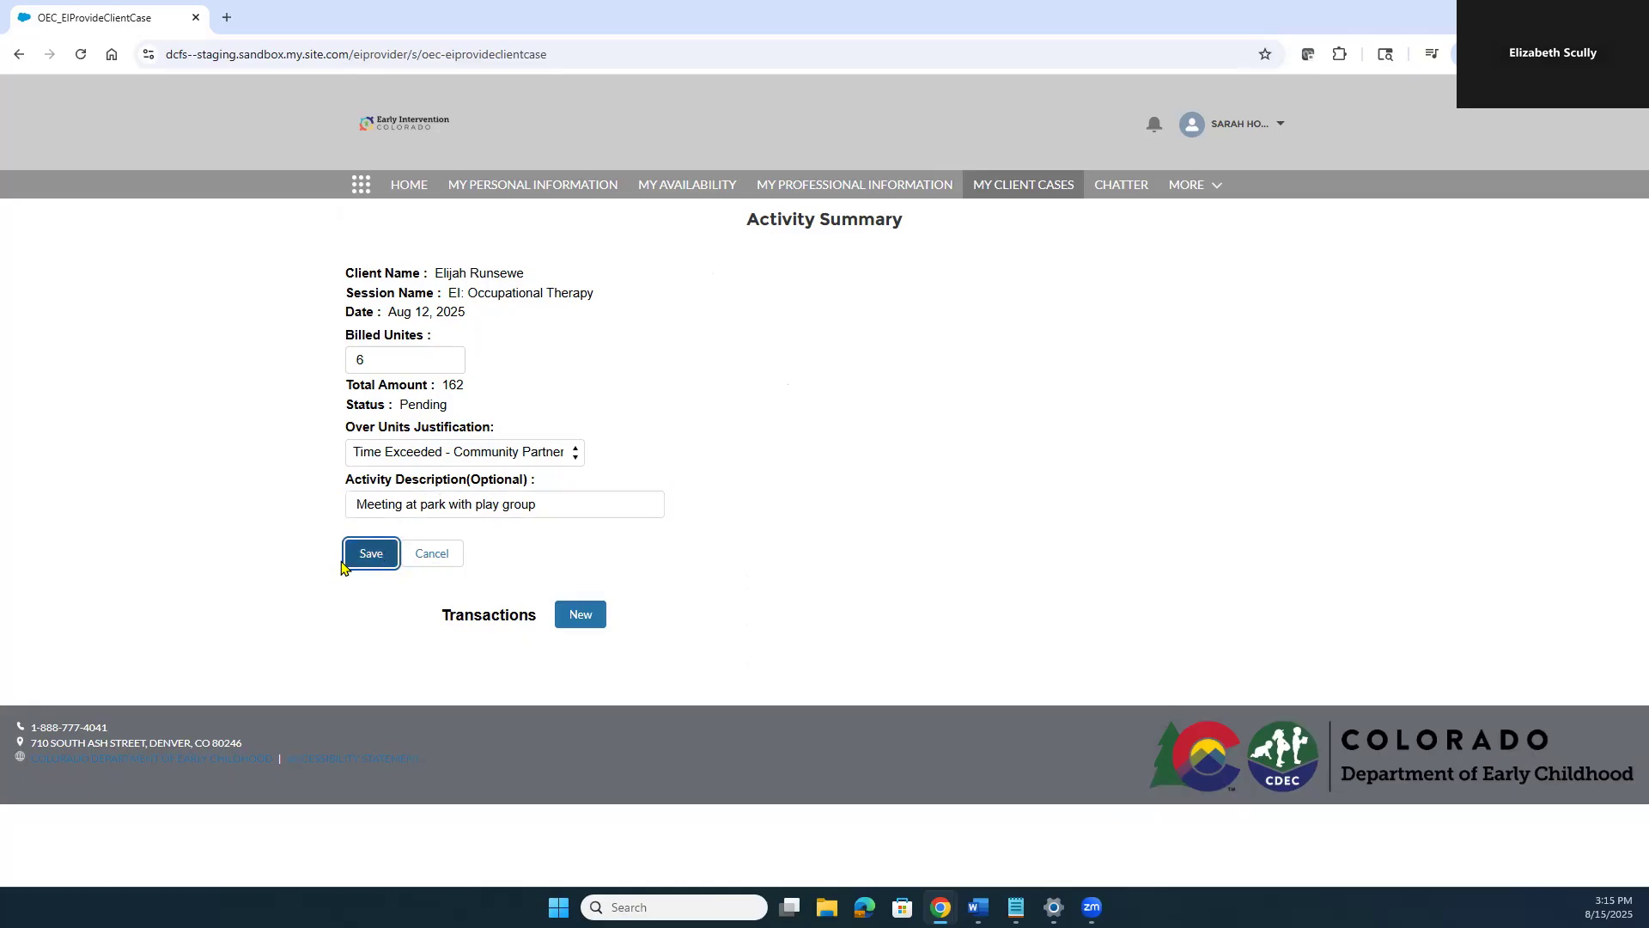
{"action": "left_click", "coordinate": [370, 567]}
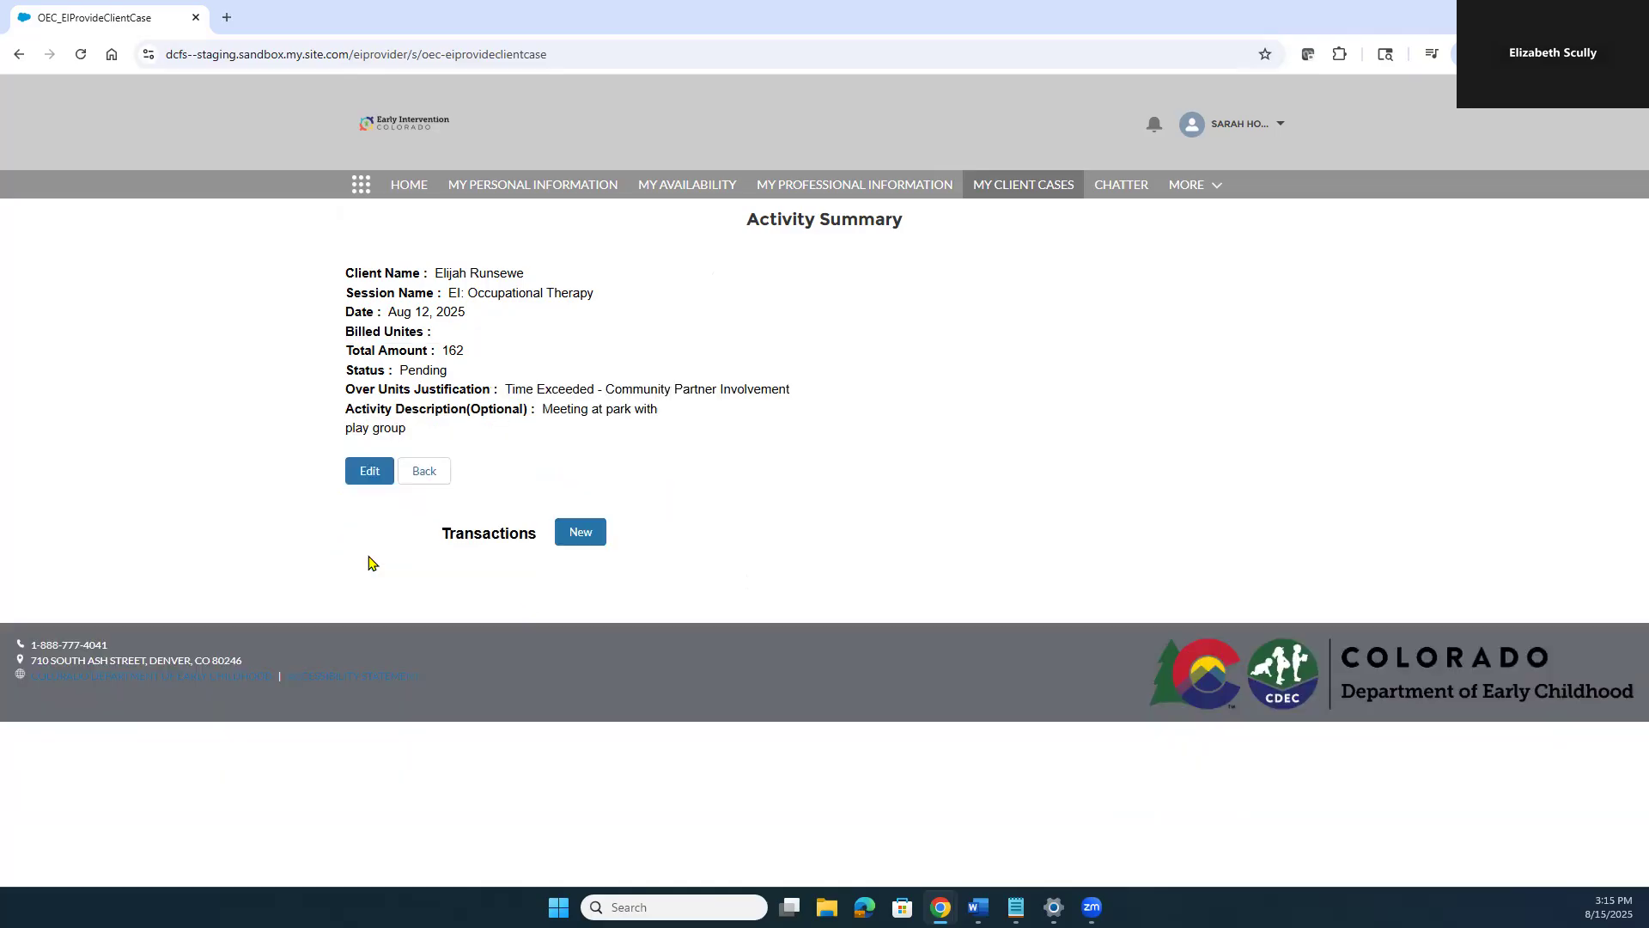
{"action": "left_click", "coordinate": [426, 477]}
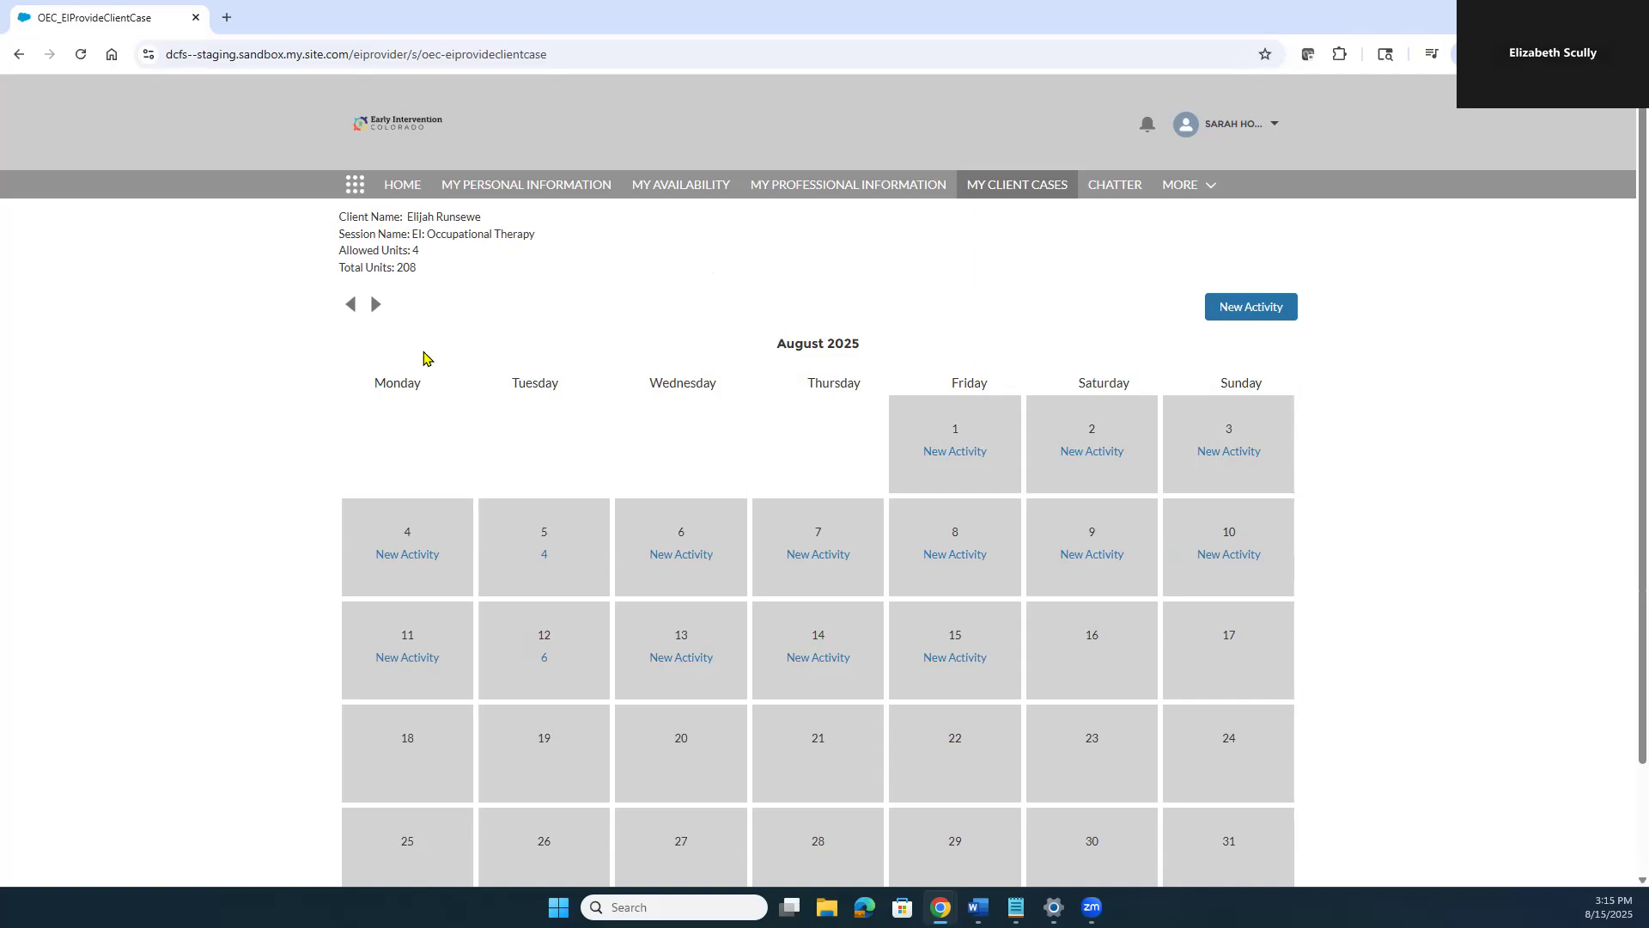
Open the third listed client's service calendar from My Client Cases and view the August 1, 2025 activity summary
{"action": "left_click", "coordinate": [998, 189]}
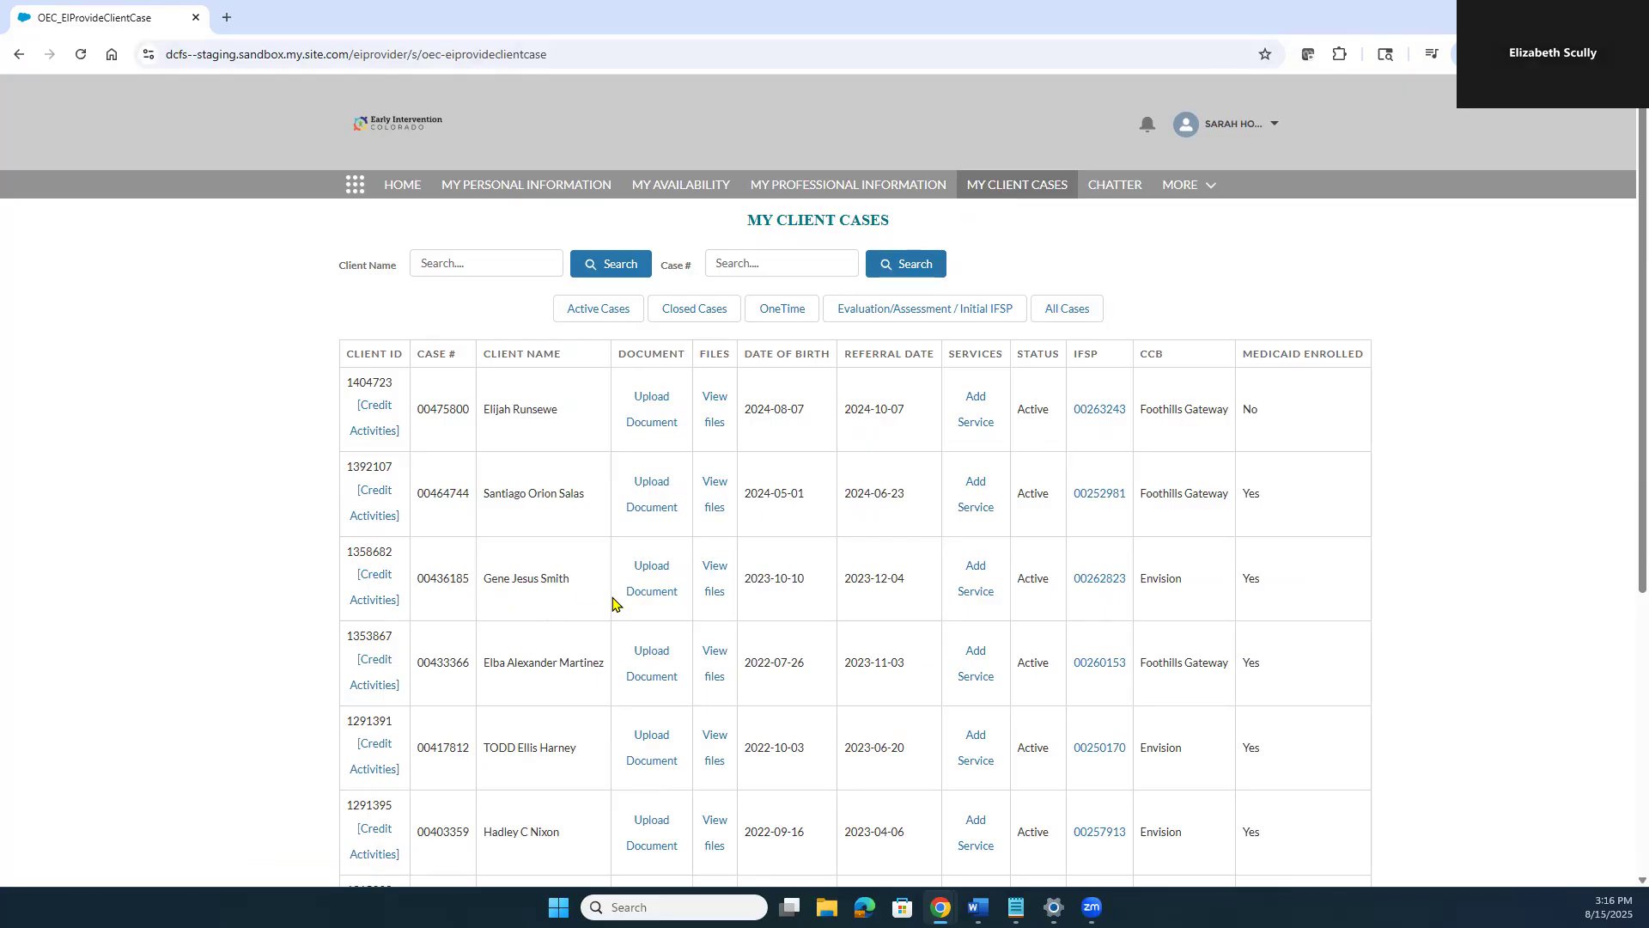
{"action": "left_click", "coordinate": [983, 599]}
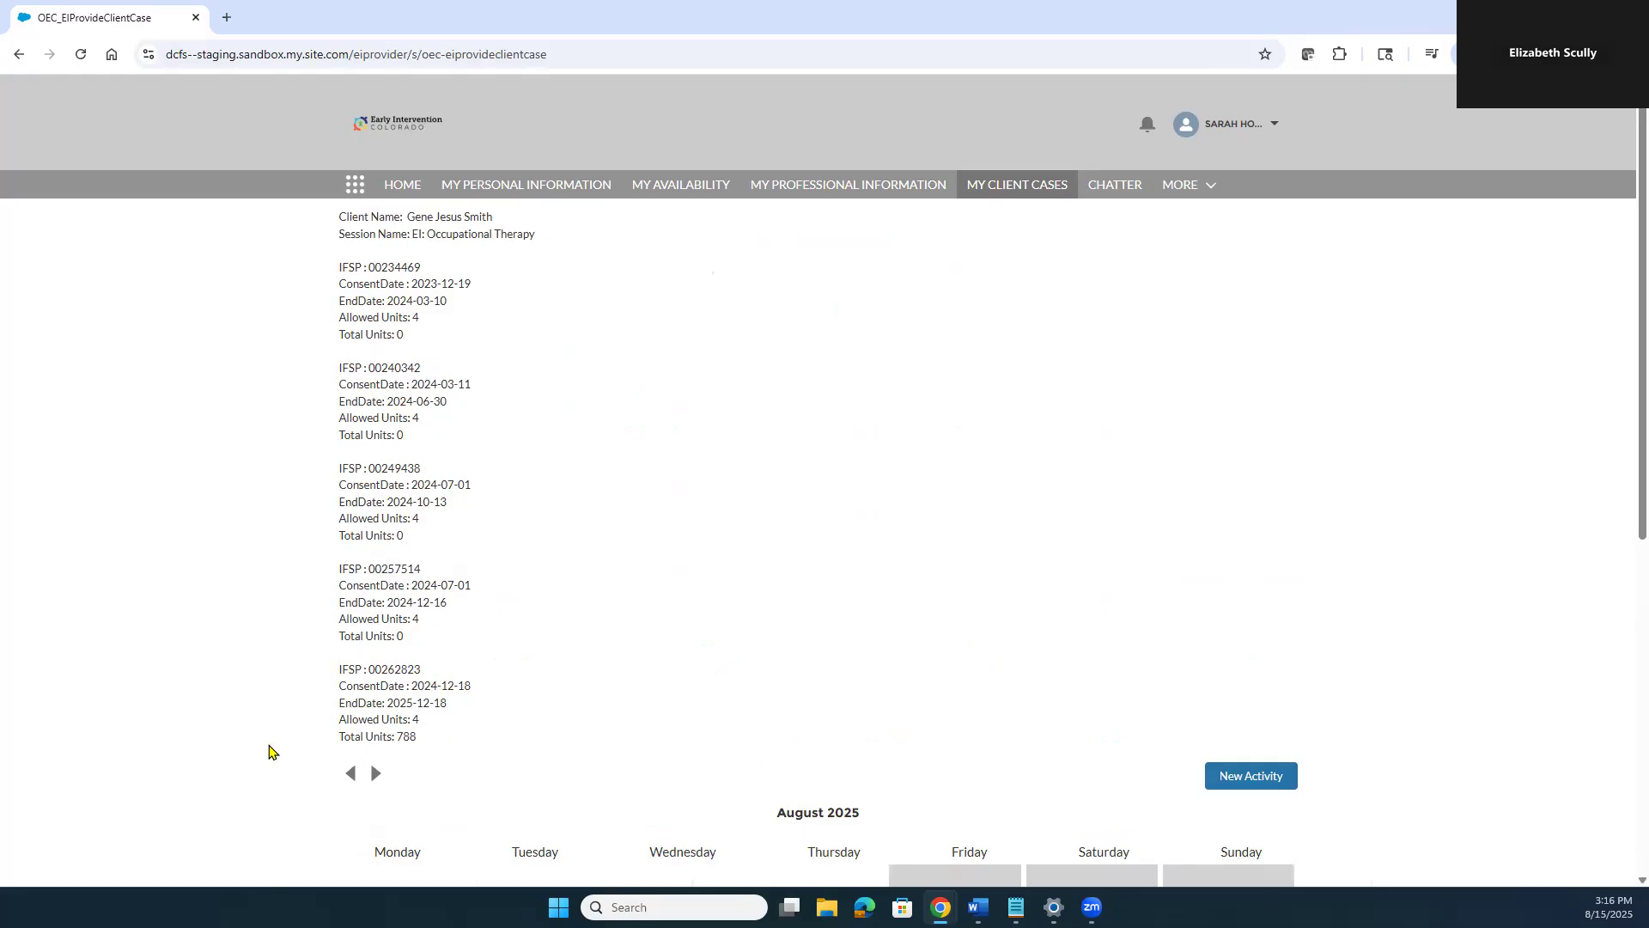
{"action": "scroll", "coordinate": [557, 642], "scroll_direction": "down", "scroll_amount": 6}
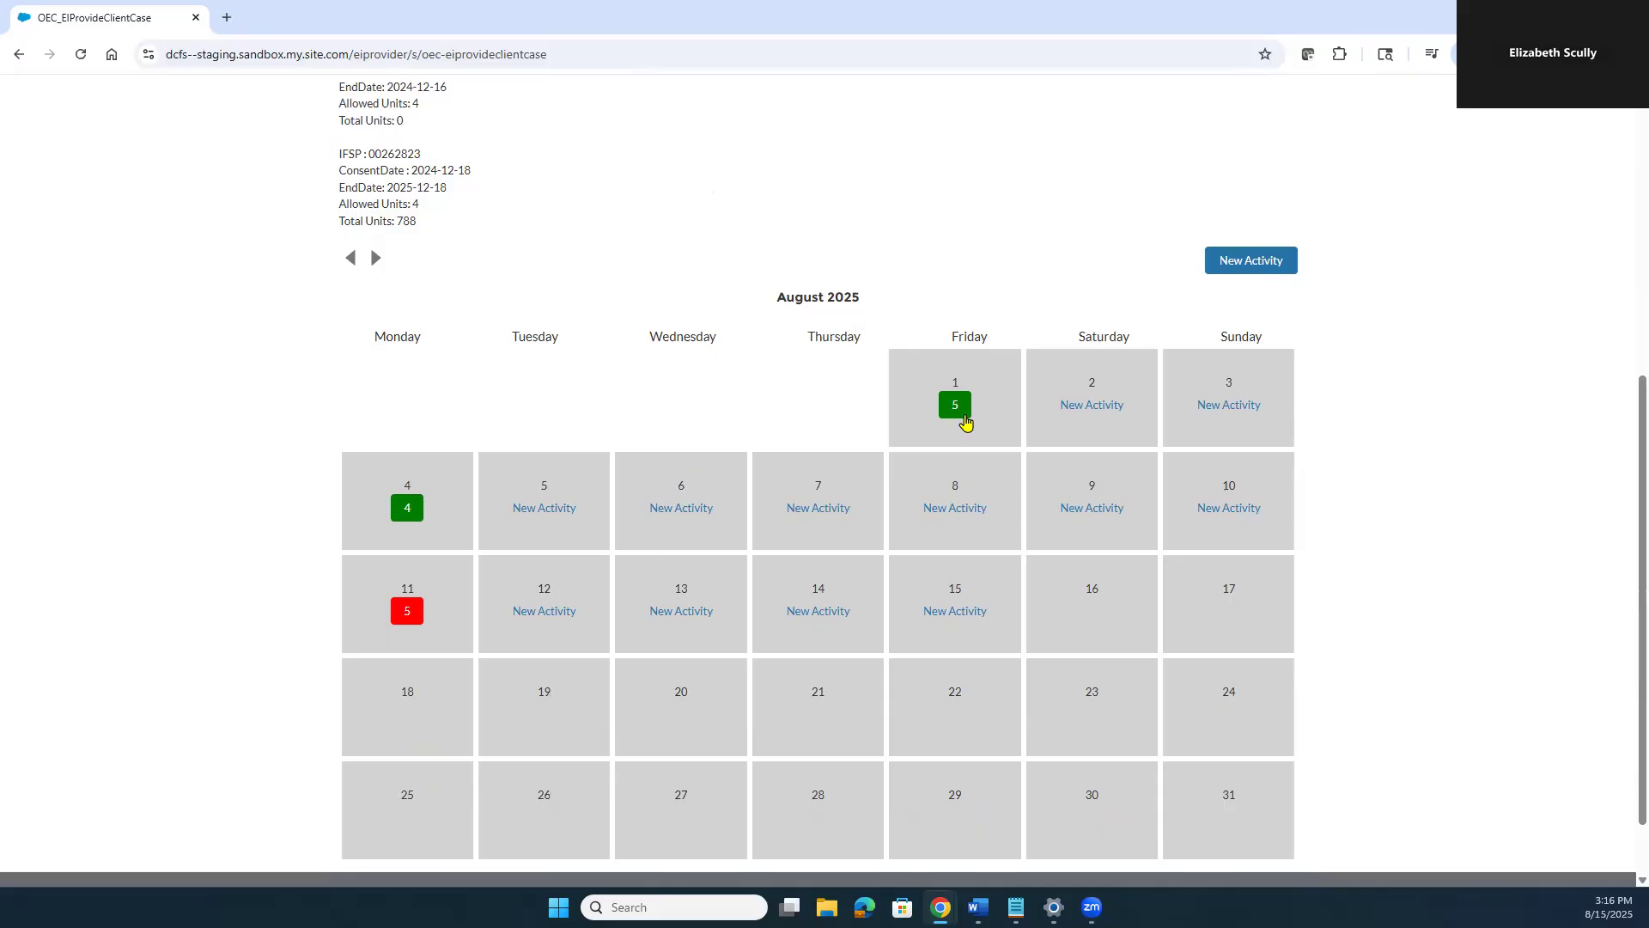
{"action": "left_click", "coordinate": [962, 412]}
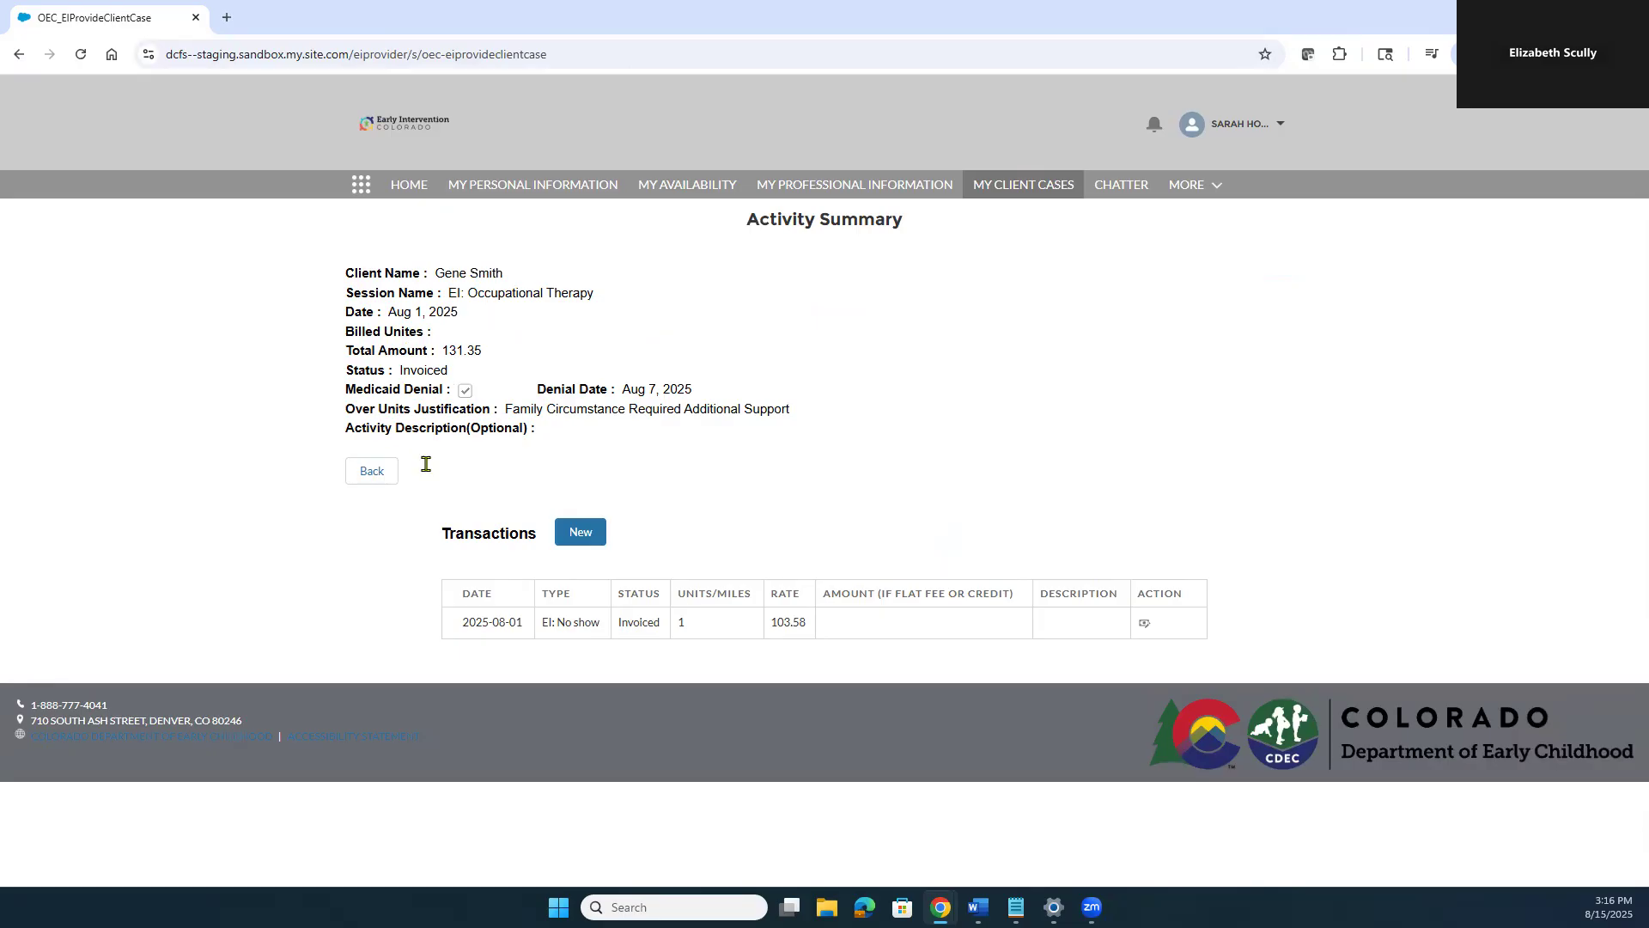
Return to the calendar, open the rejected August 11 activity and review its rejection reason and over-units justification
{"action": "left_click", "coordinate": [373, 470]}
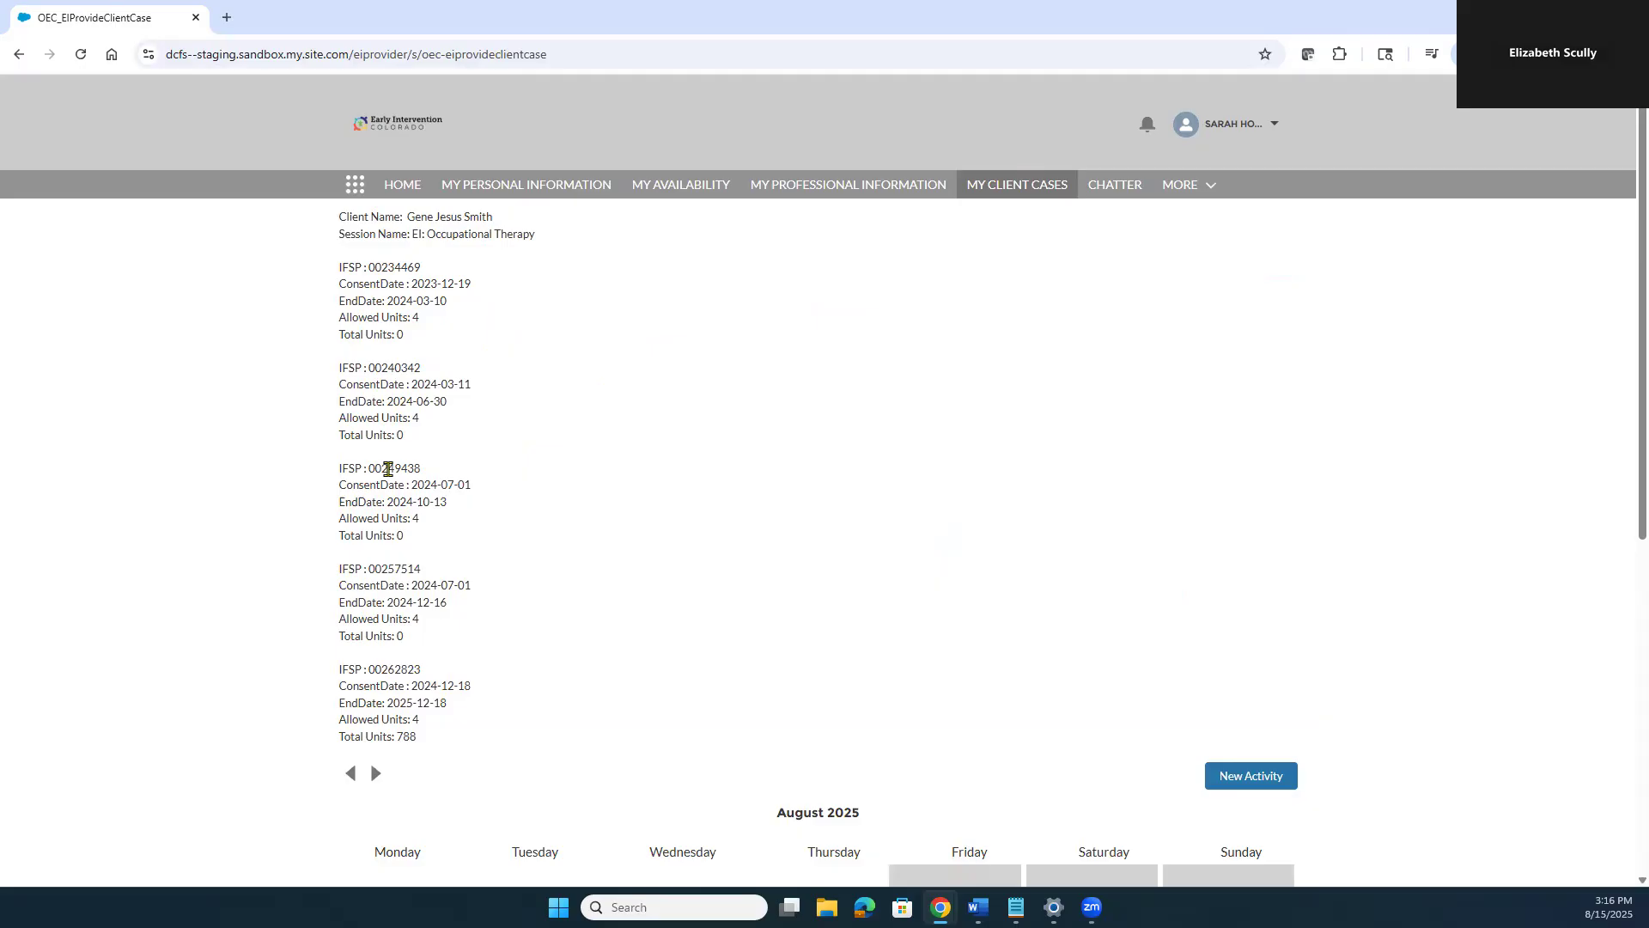
{"action": "scroll", "coordinate": [713, 417], "scroll_direction": "down", "scroll_amount": 5}
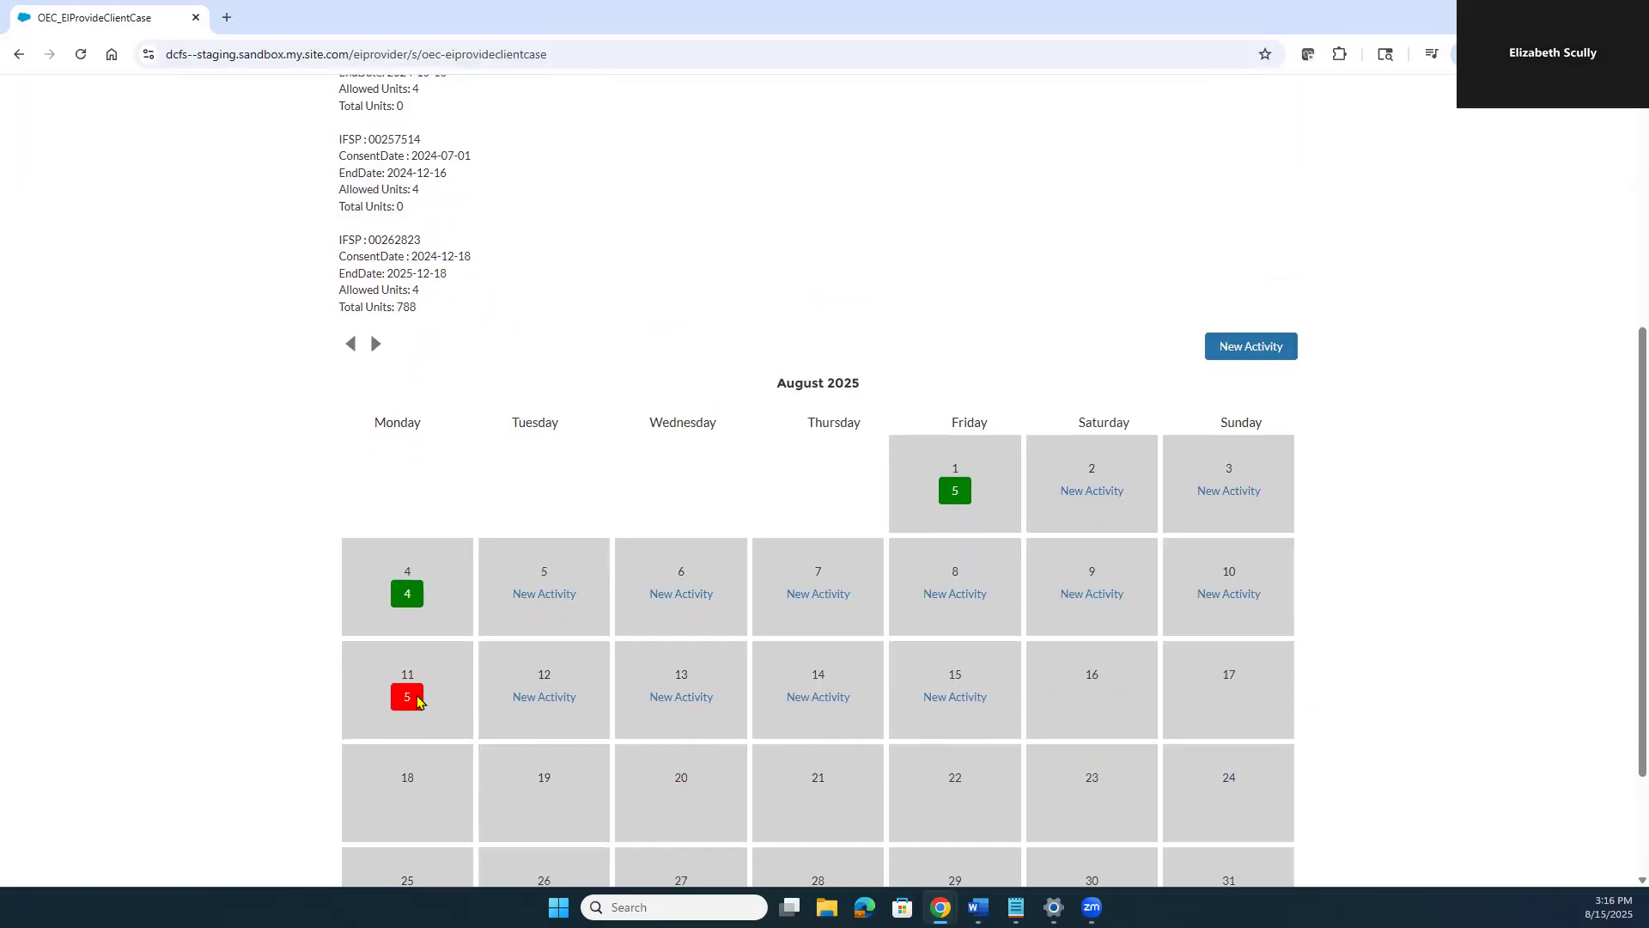
{"action": "left_click", "coordinate": [416, 700]}
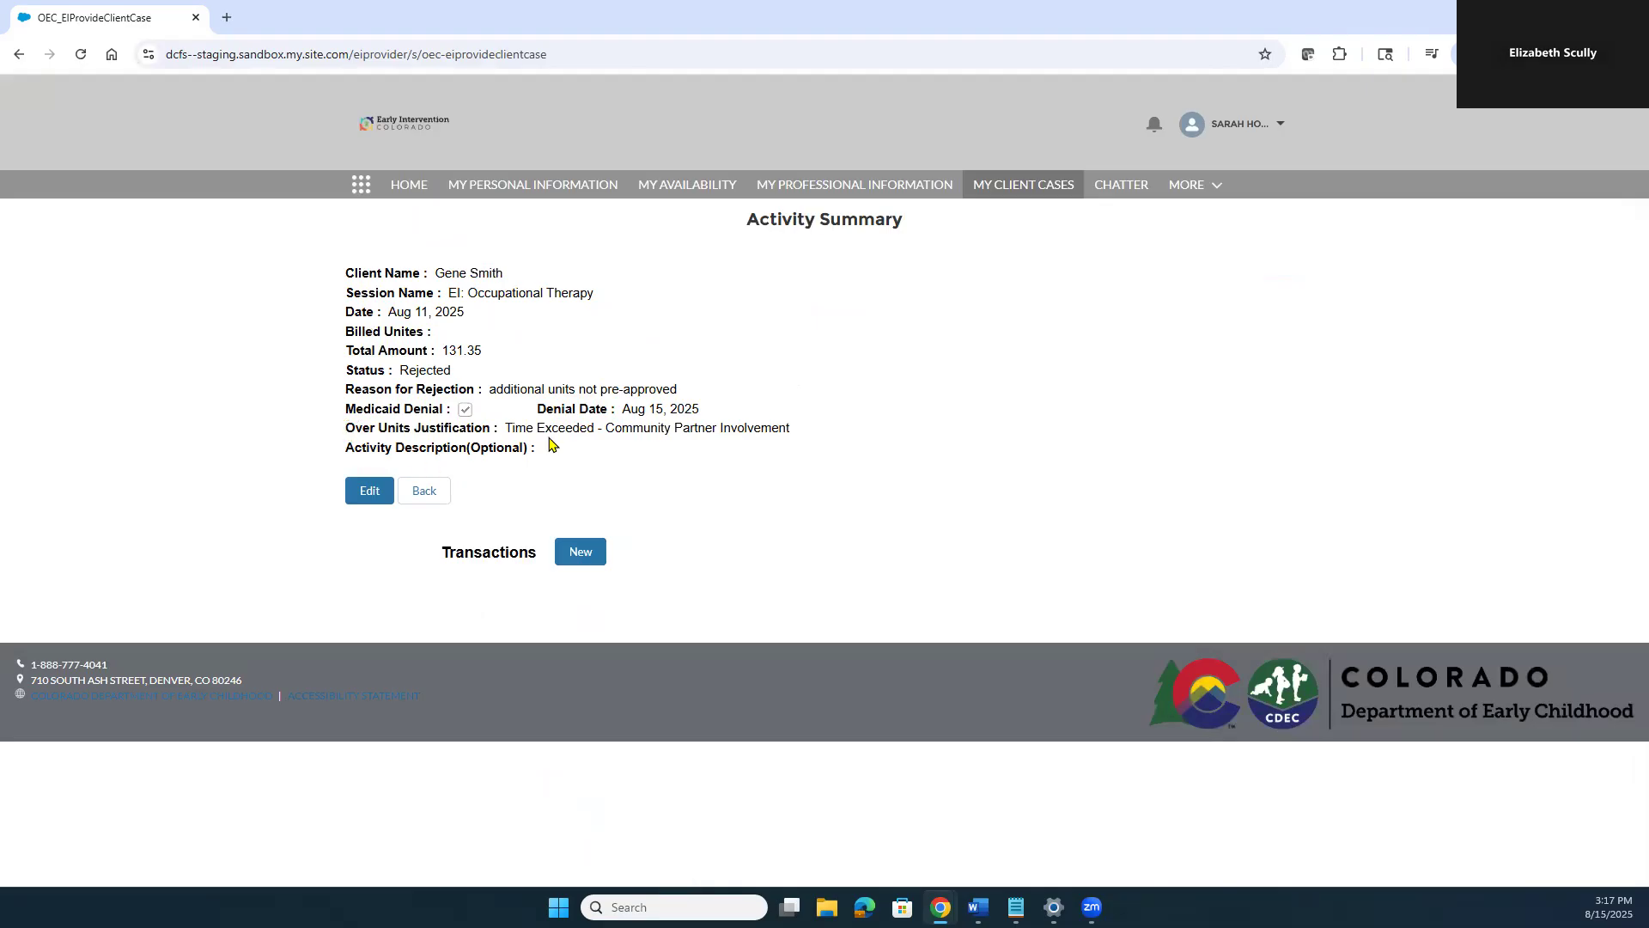
{"action": "left_click_drag", "start_coordinate": [506, 428], "coordinate": [829, 435]}
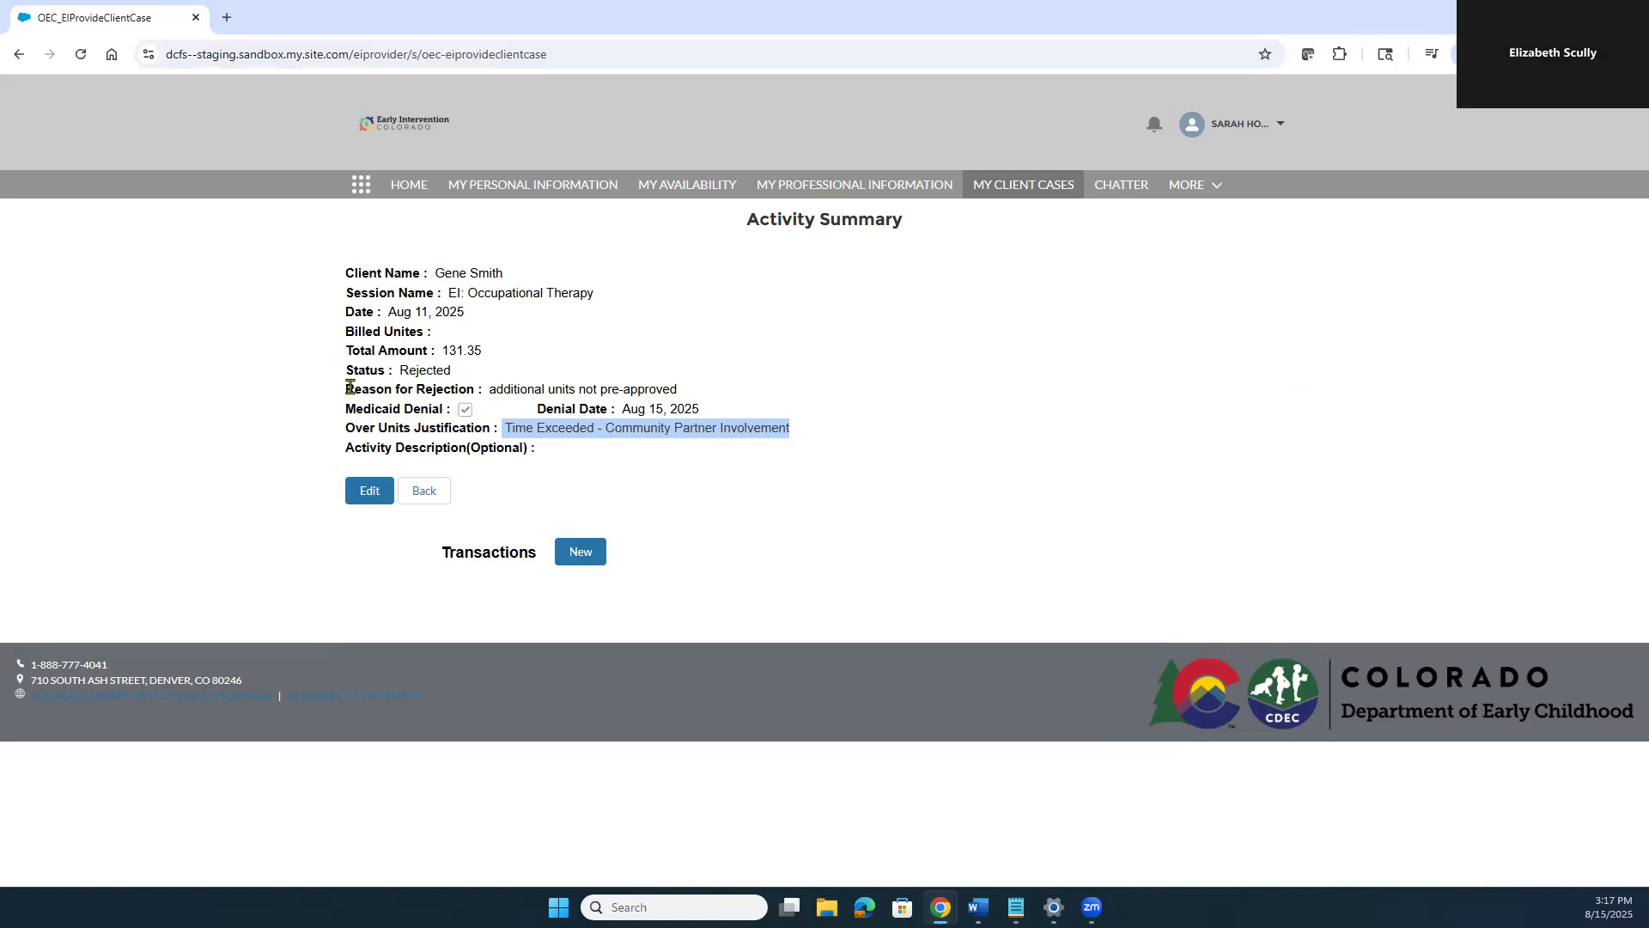
{"action": "left_click_drag", "start_coordinate": [348, 386], "coordinate": [714, 401]}
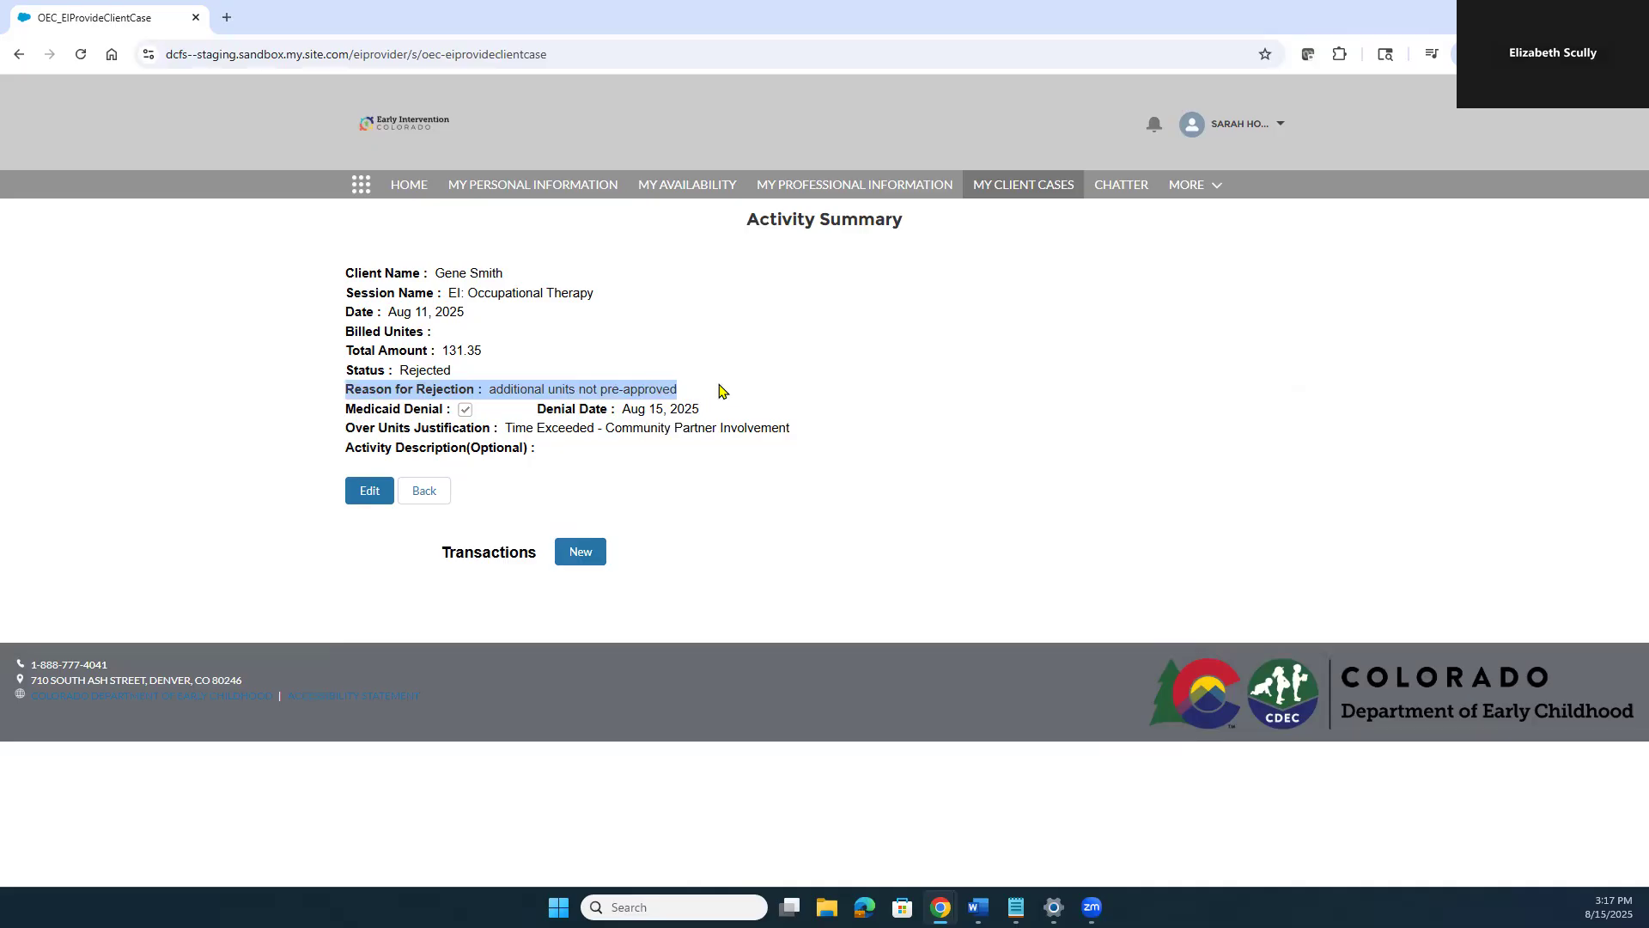
Edit the August 11 activity, setting the billed units to 4 and the over-units justification to None, and save it
{"action": "left_click", "coordinate": [370, 490]}
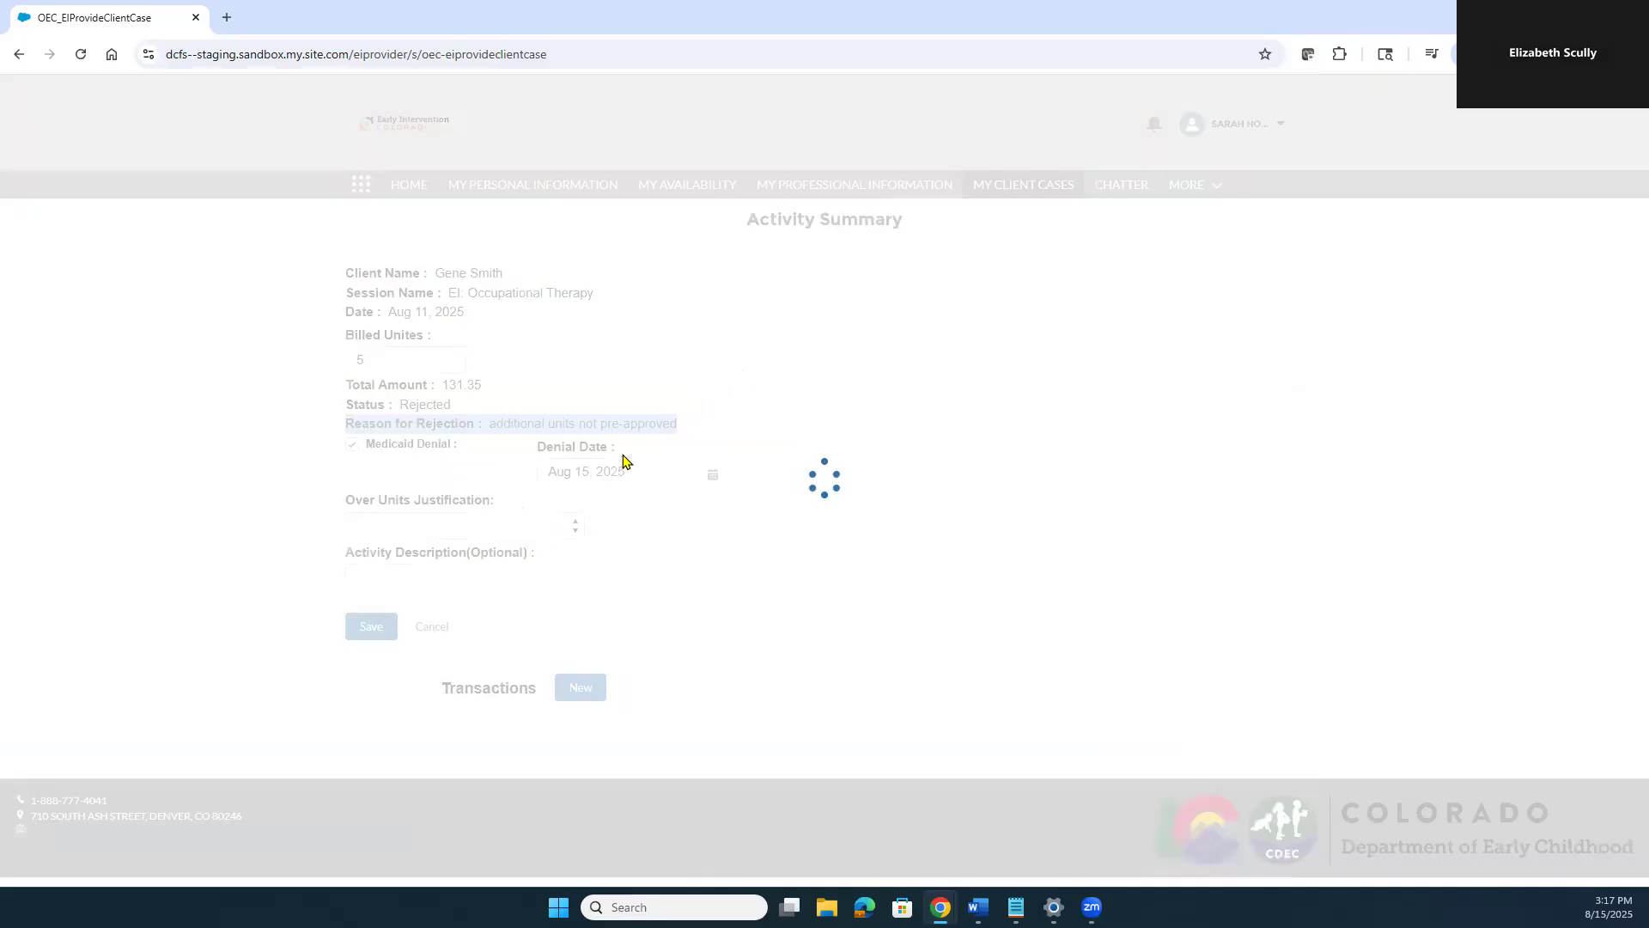
{"action": "left_click_drag", "start_coordinate": [385, 363], "coordinate": [284, 359]}
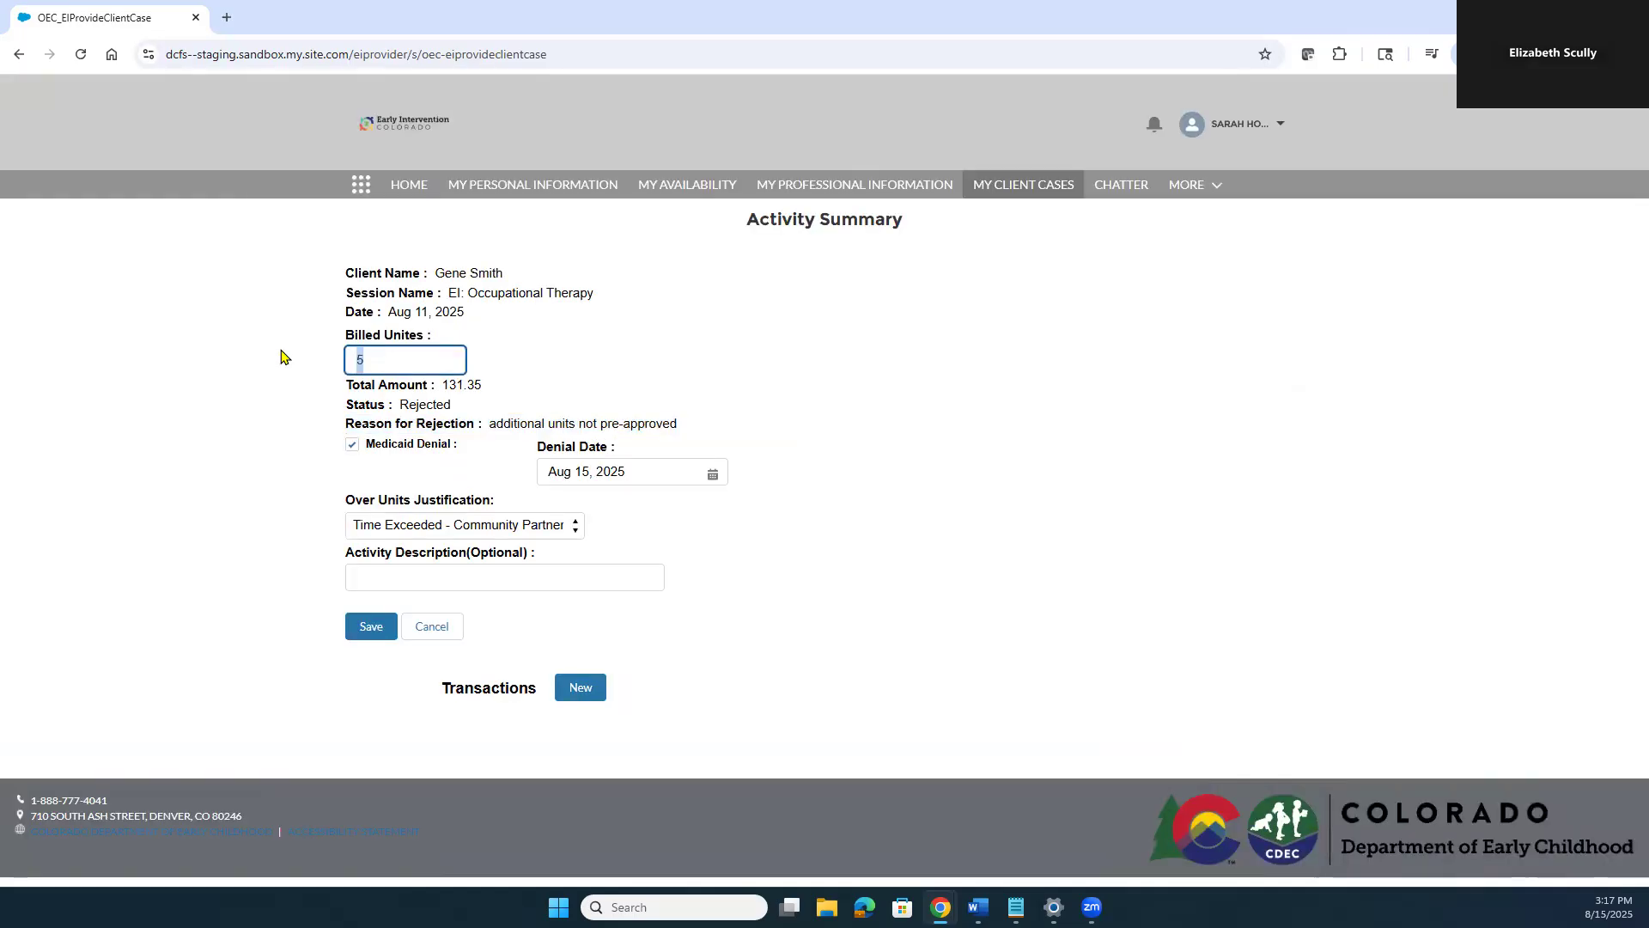
{"action": "type", "text": "4"}
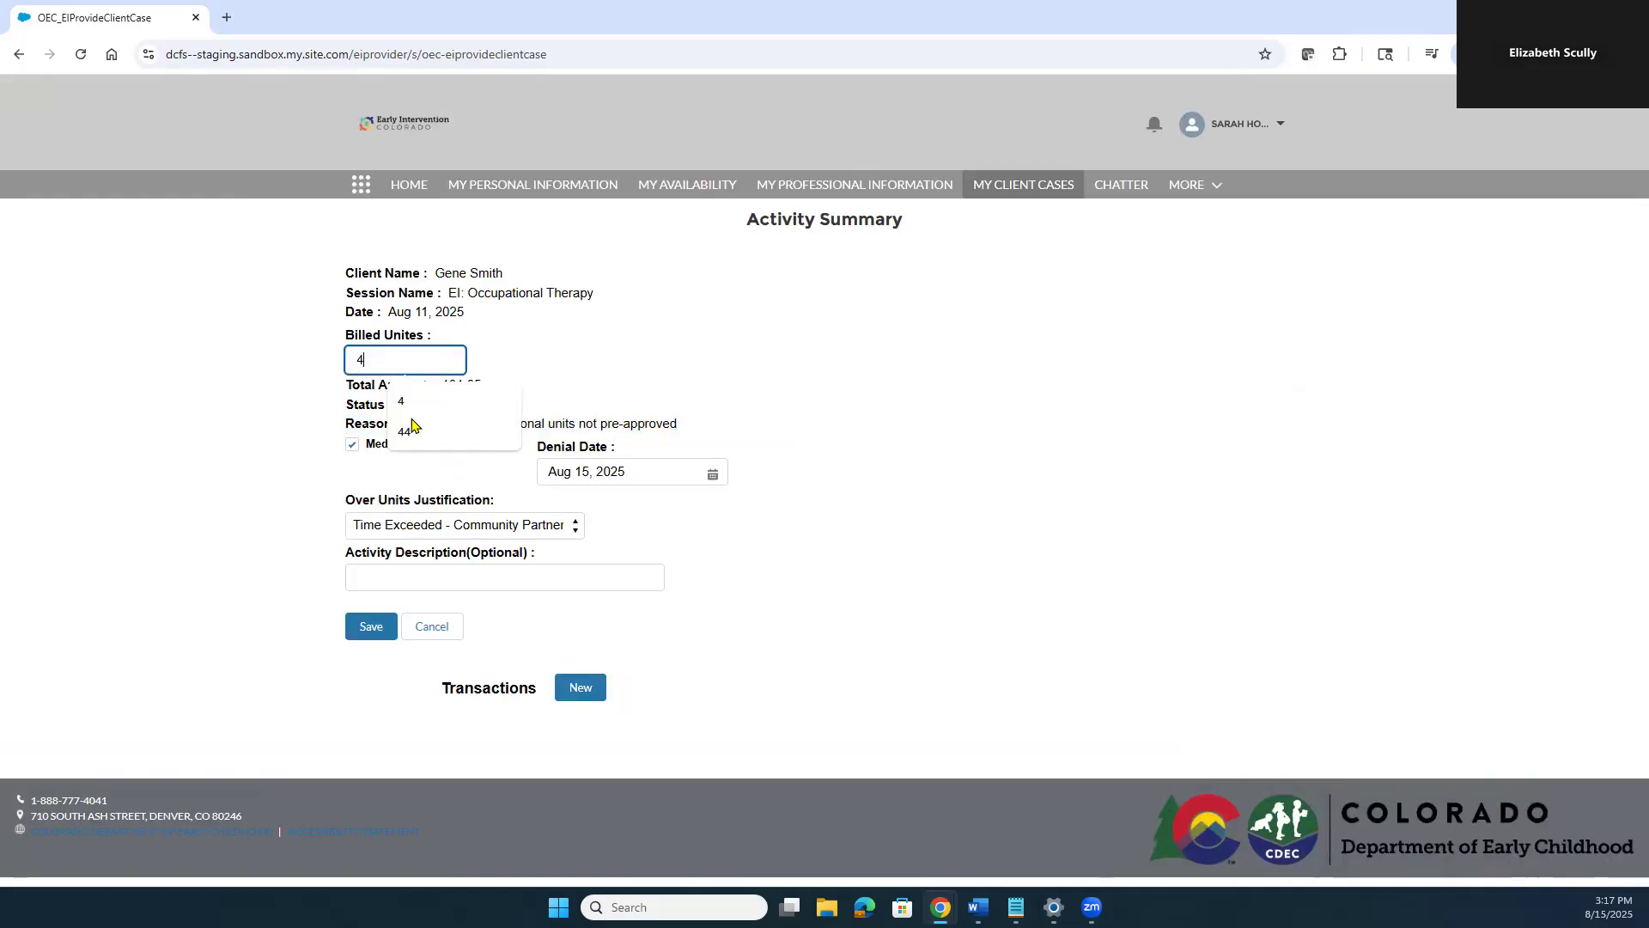
{"action": "left_click", "coordinate": [490, 482]}
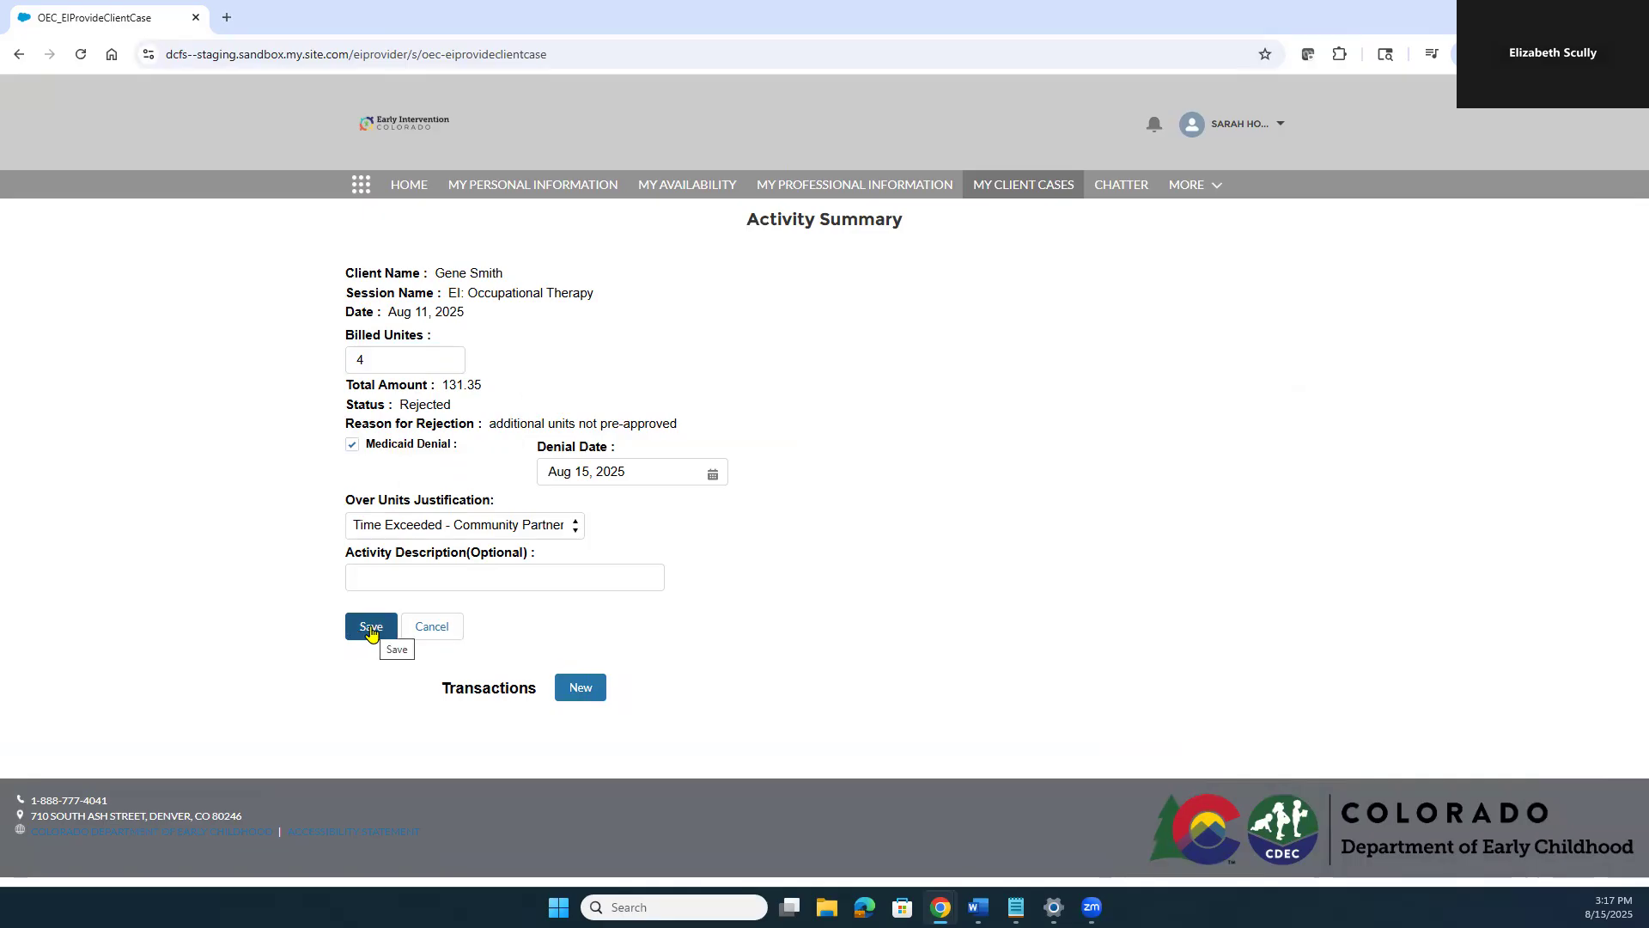
{"action": "left_click", "coordinate": [568, 526]}
{"action": "left_click", "coordinate": [497, 551]}
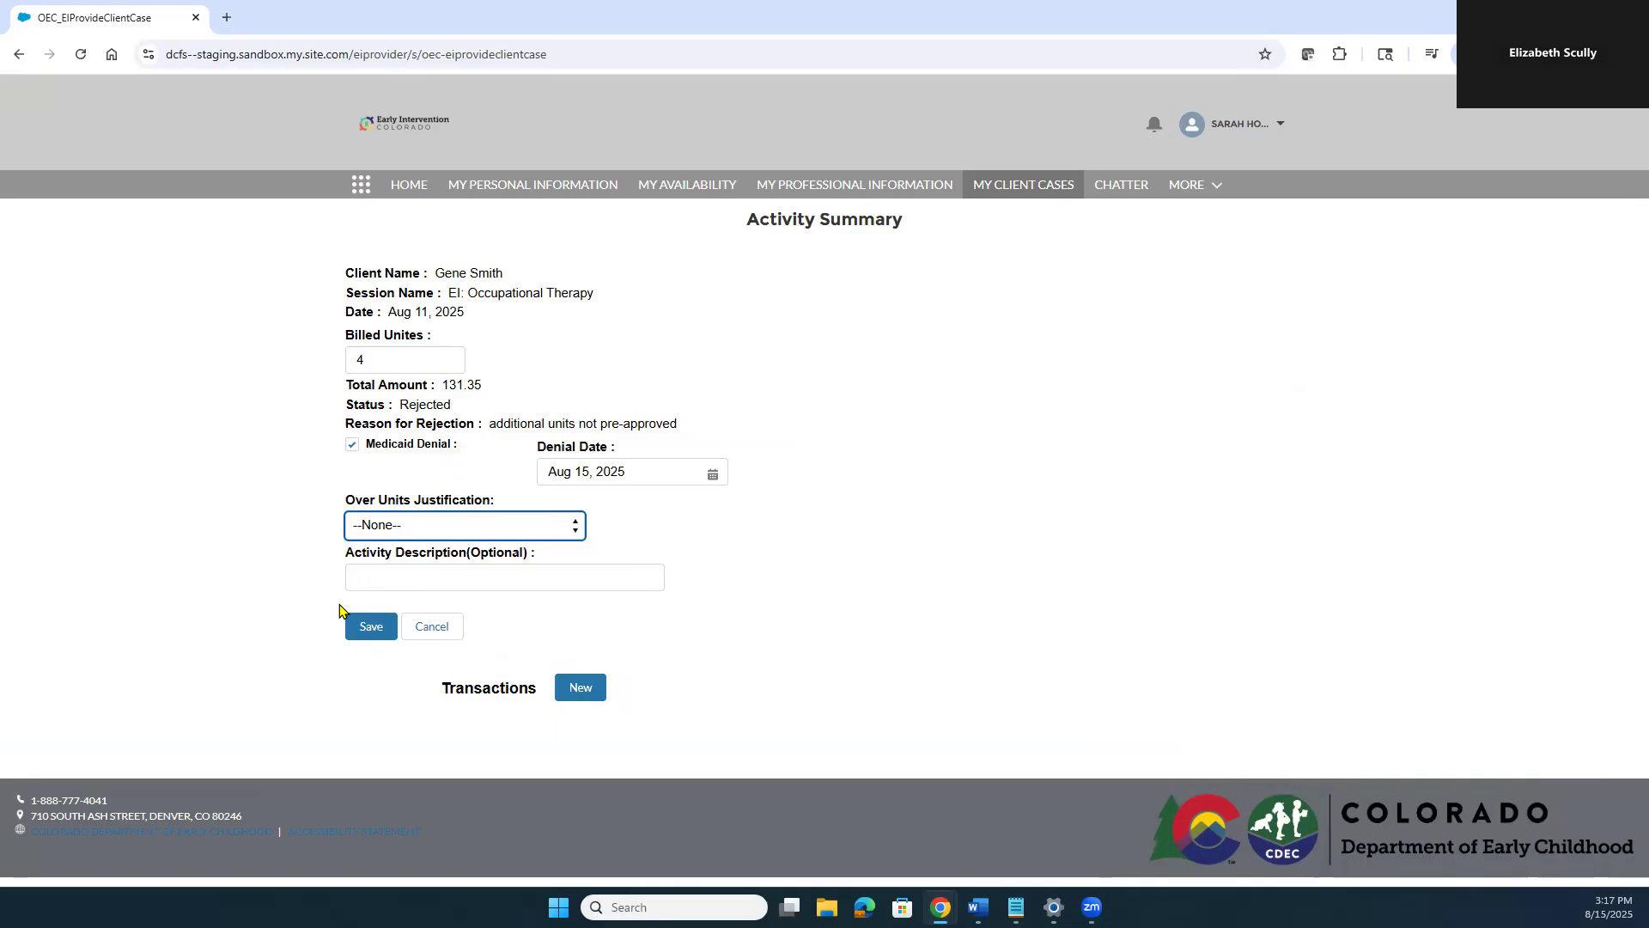
{"action": "left_click", "coordinate": [364, 630]}
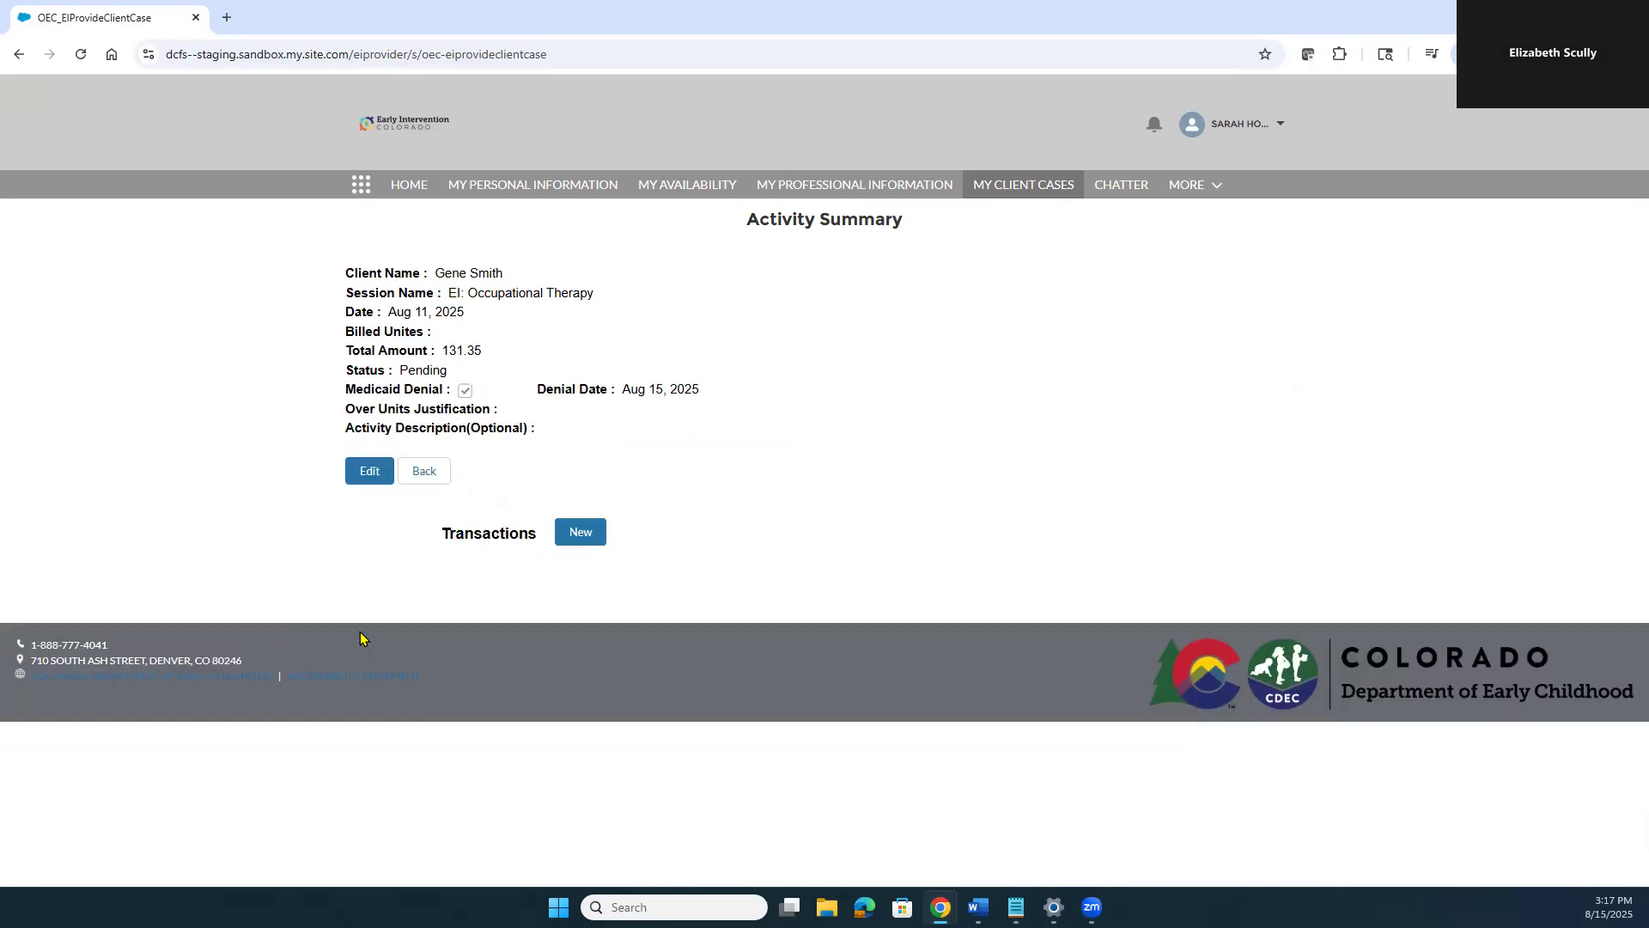
Return to the service calendar and check the August 11 entry against the IFSP allowed units
{"action": "left_click", "coordinate": [426, 471]}
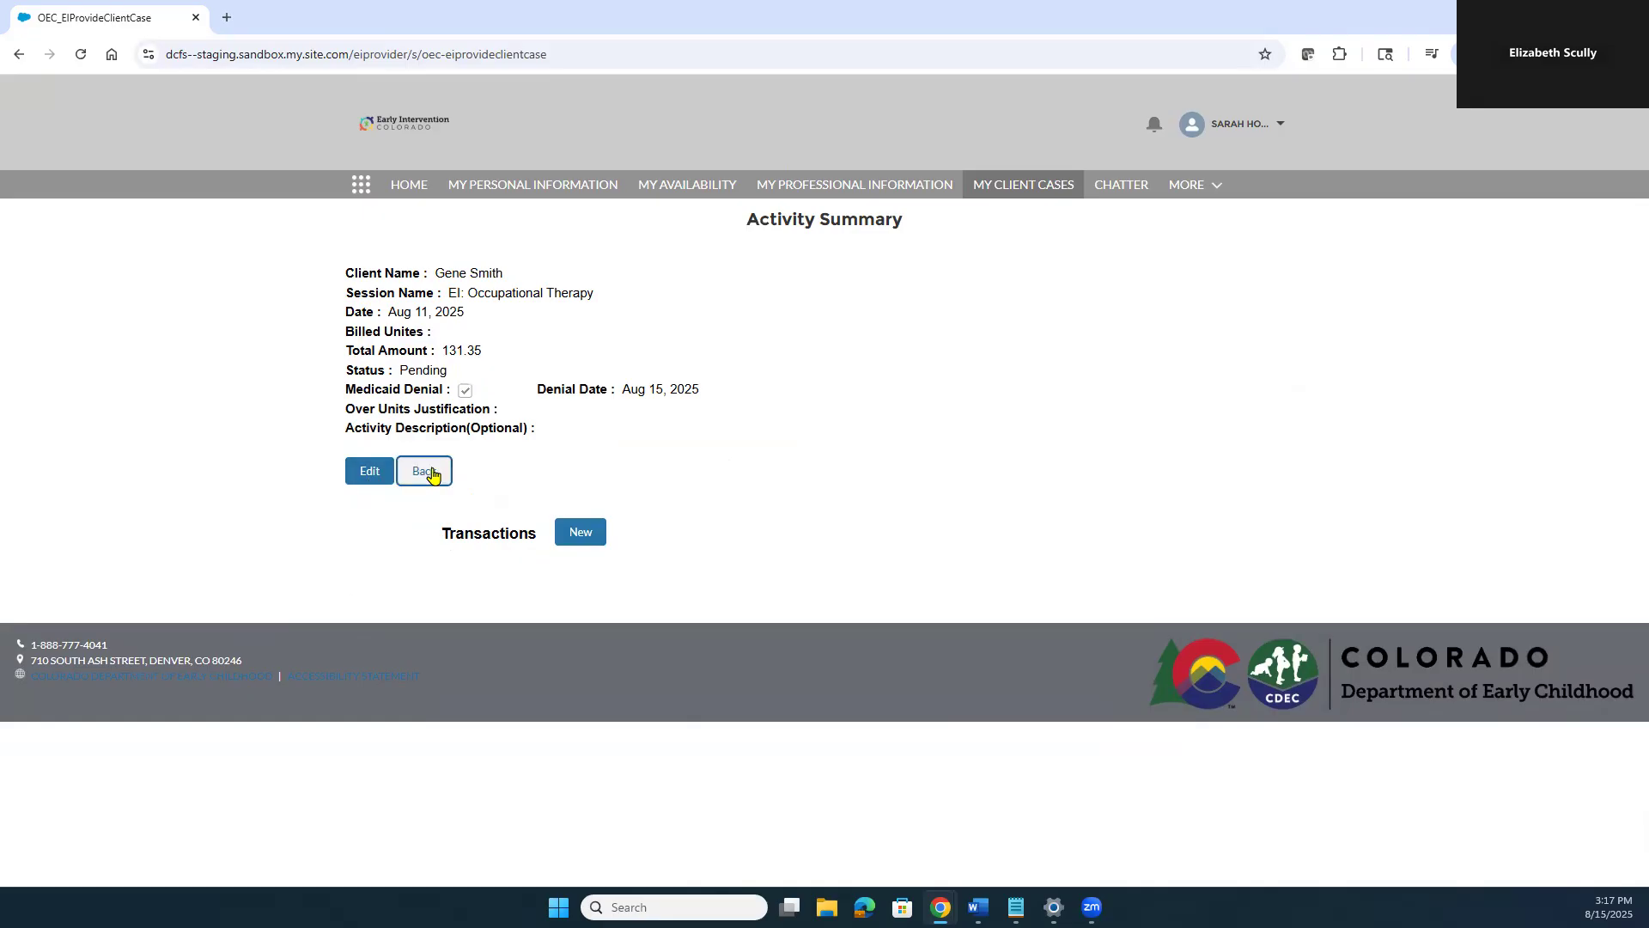
{"action": "scroll", "coordinate": [485, 511], "scroll_direction": "down", "scroll_amount": 7}
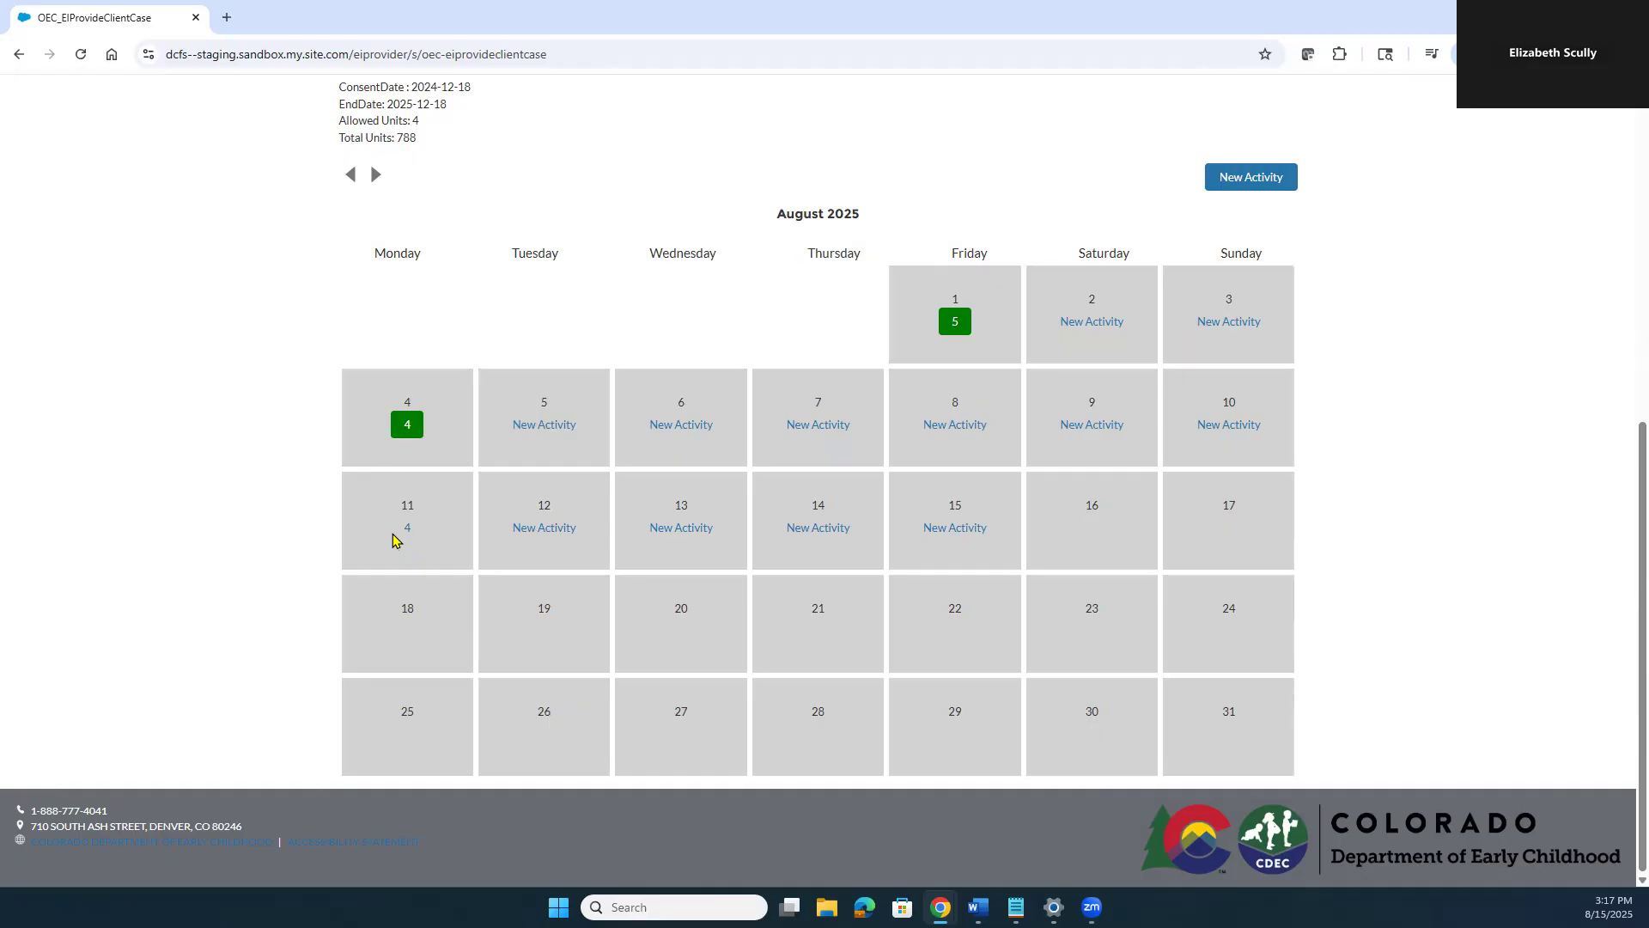
{"action": "scroll", "coordinate": [482, 567], "scroll_direction": "up", "scroll_amount": 3}
{"action": "scroll", "coordinate": [482, 666], "scroll_direction": "down", "scroll_amount": 2}
{"action": "scroll", "coordinate": [482, 666], "scroll_direction": "up", "scroll_amount": 6}
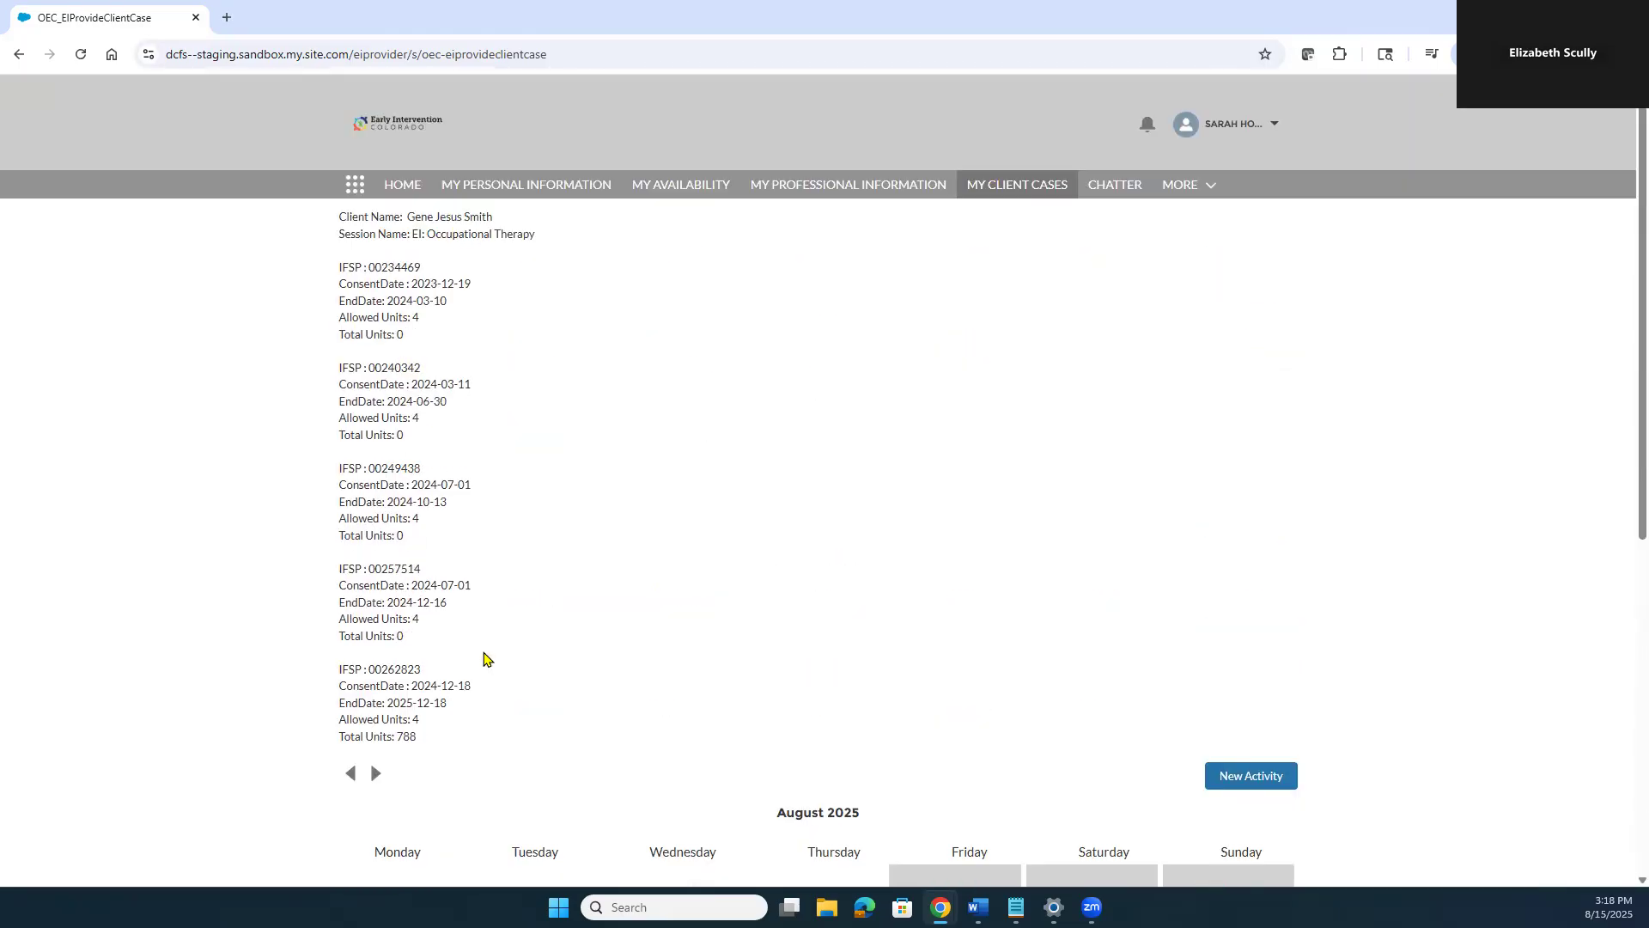
{"action": "scroll", "coordinate": [483, 659], "scroll_direction": "down", "scroll_amount": 4}
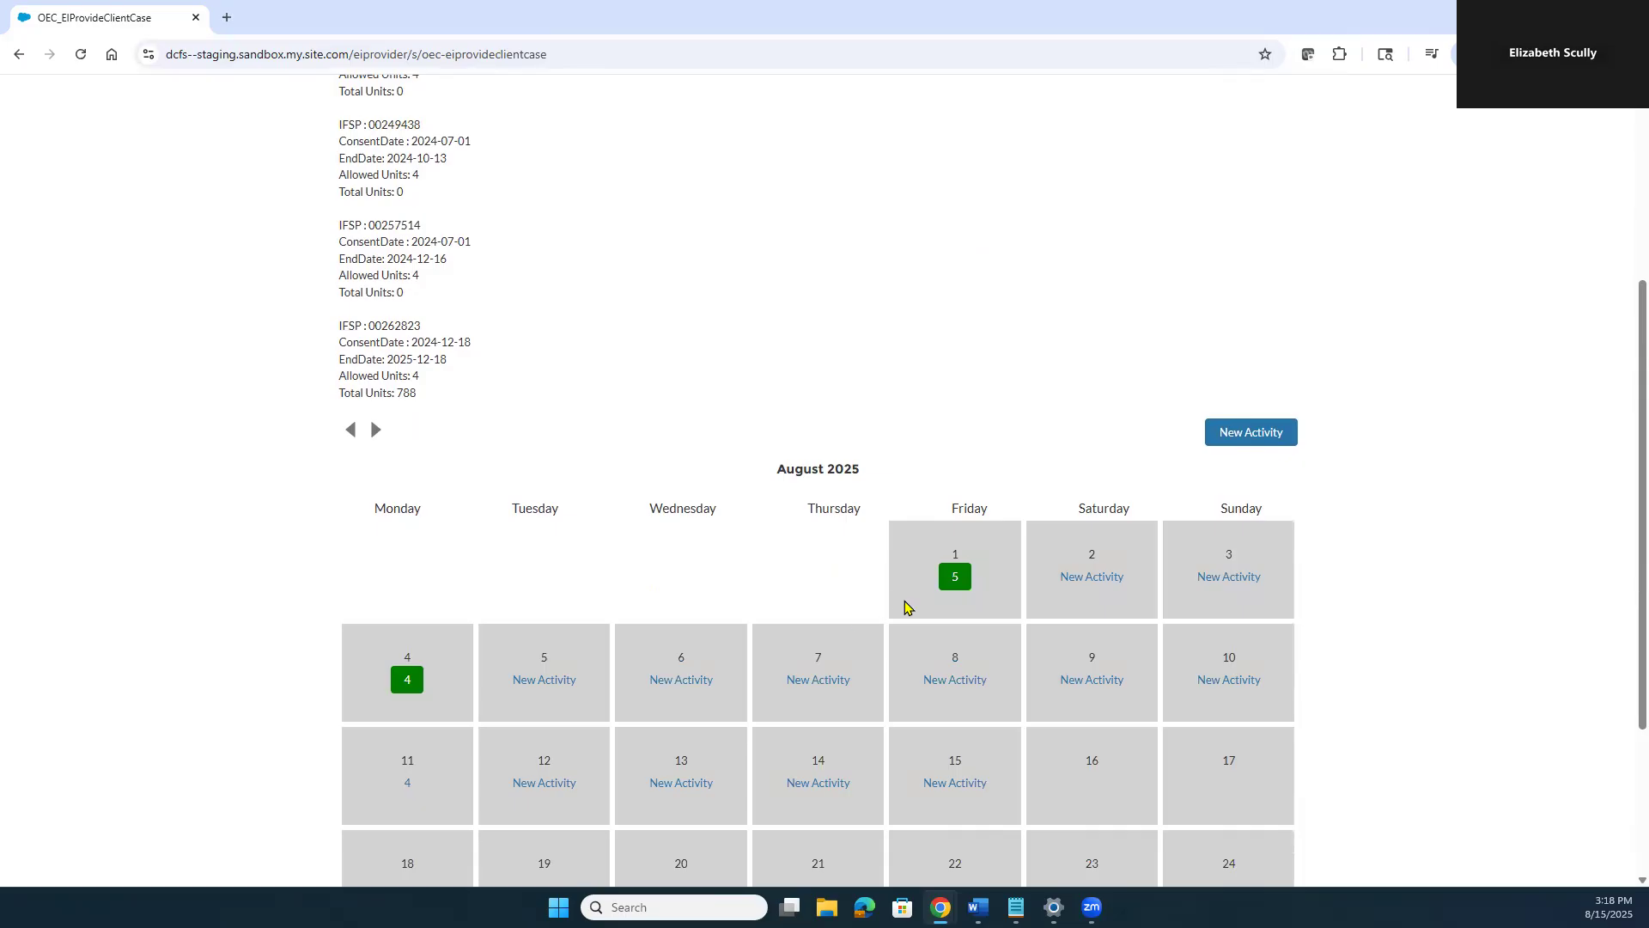
{"action": "scroll", "coordinate": [829, 565], "scroll_direction": "up", "scroll_amount": 4}
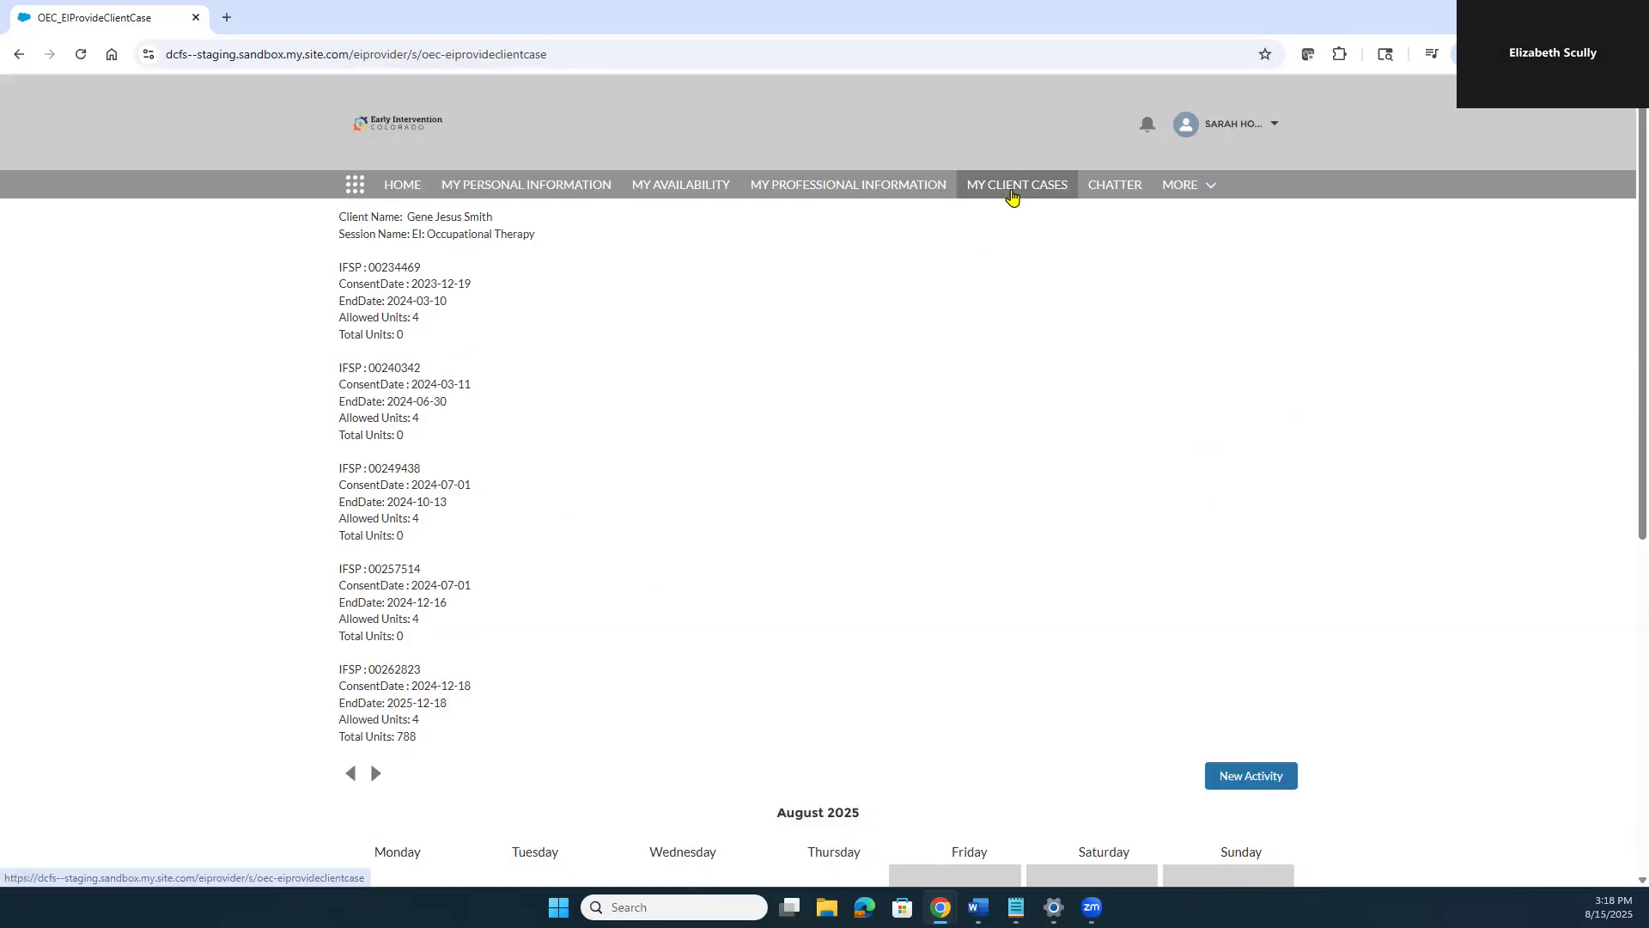
Open the fourth listed client's service calendar from My Client Cases and review the current IFSP's end date and allowed units
{"action": "left_click", "coordinate": [1012, 196]}
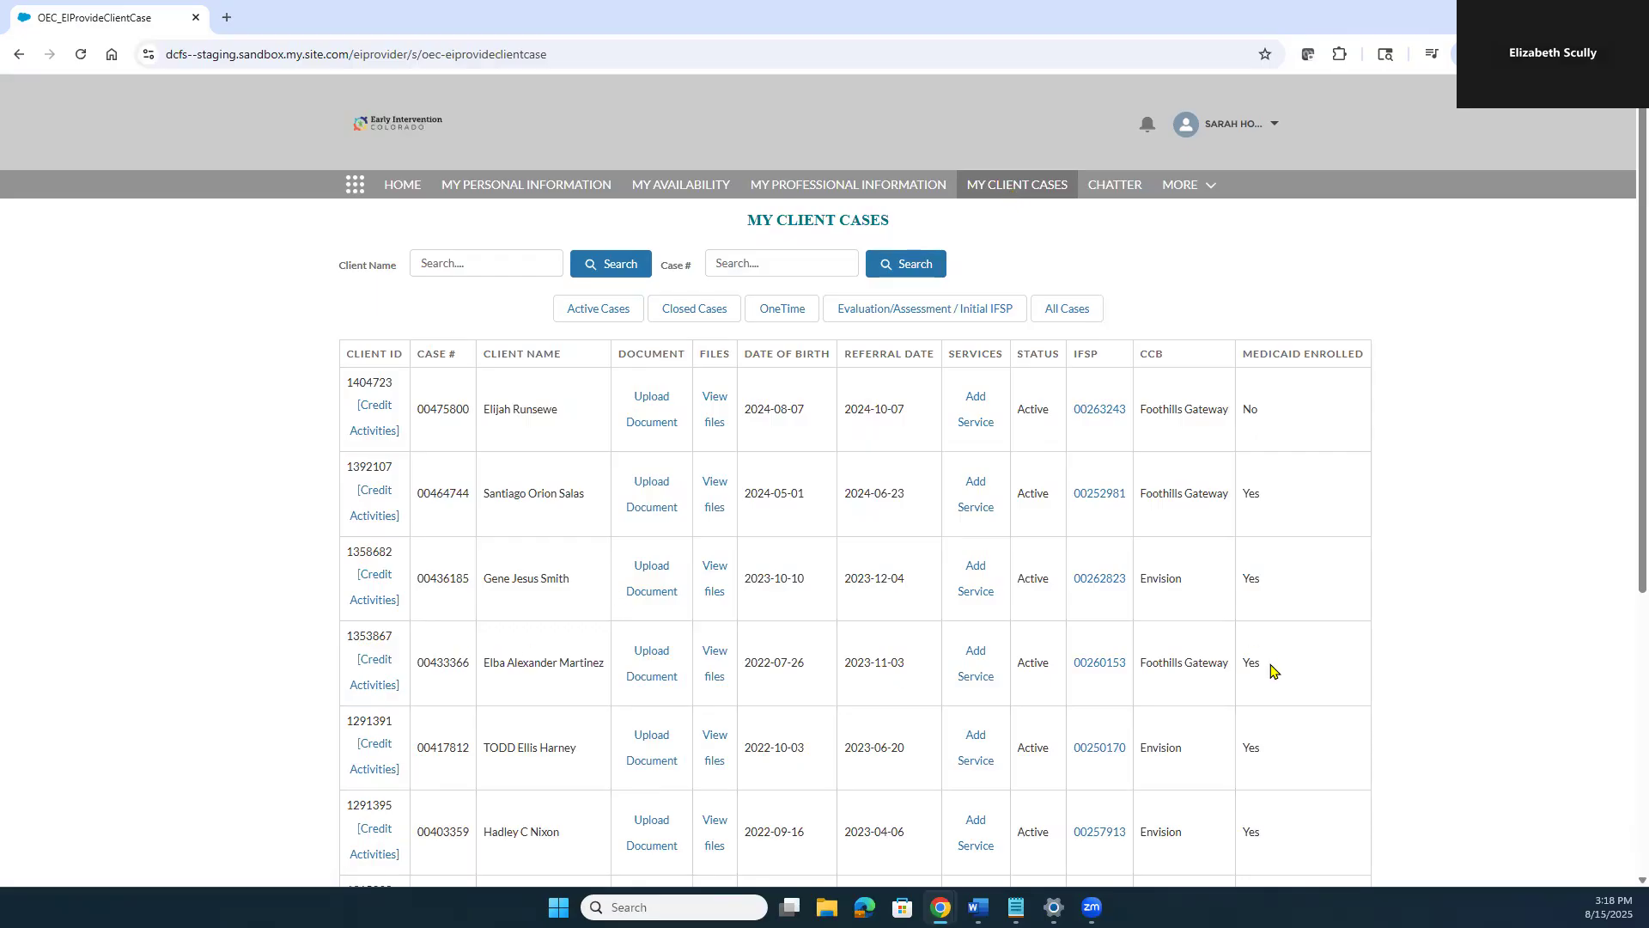
{"action": "left_click", "coordinate": [979, 683]}
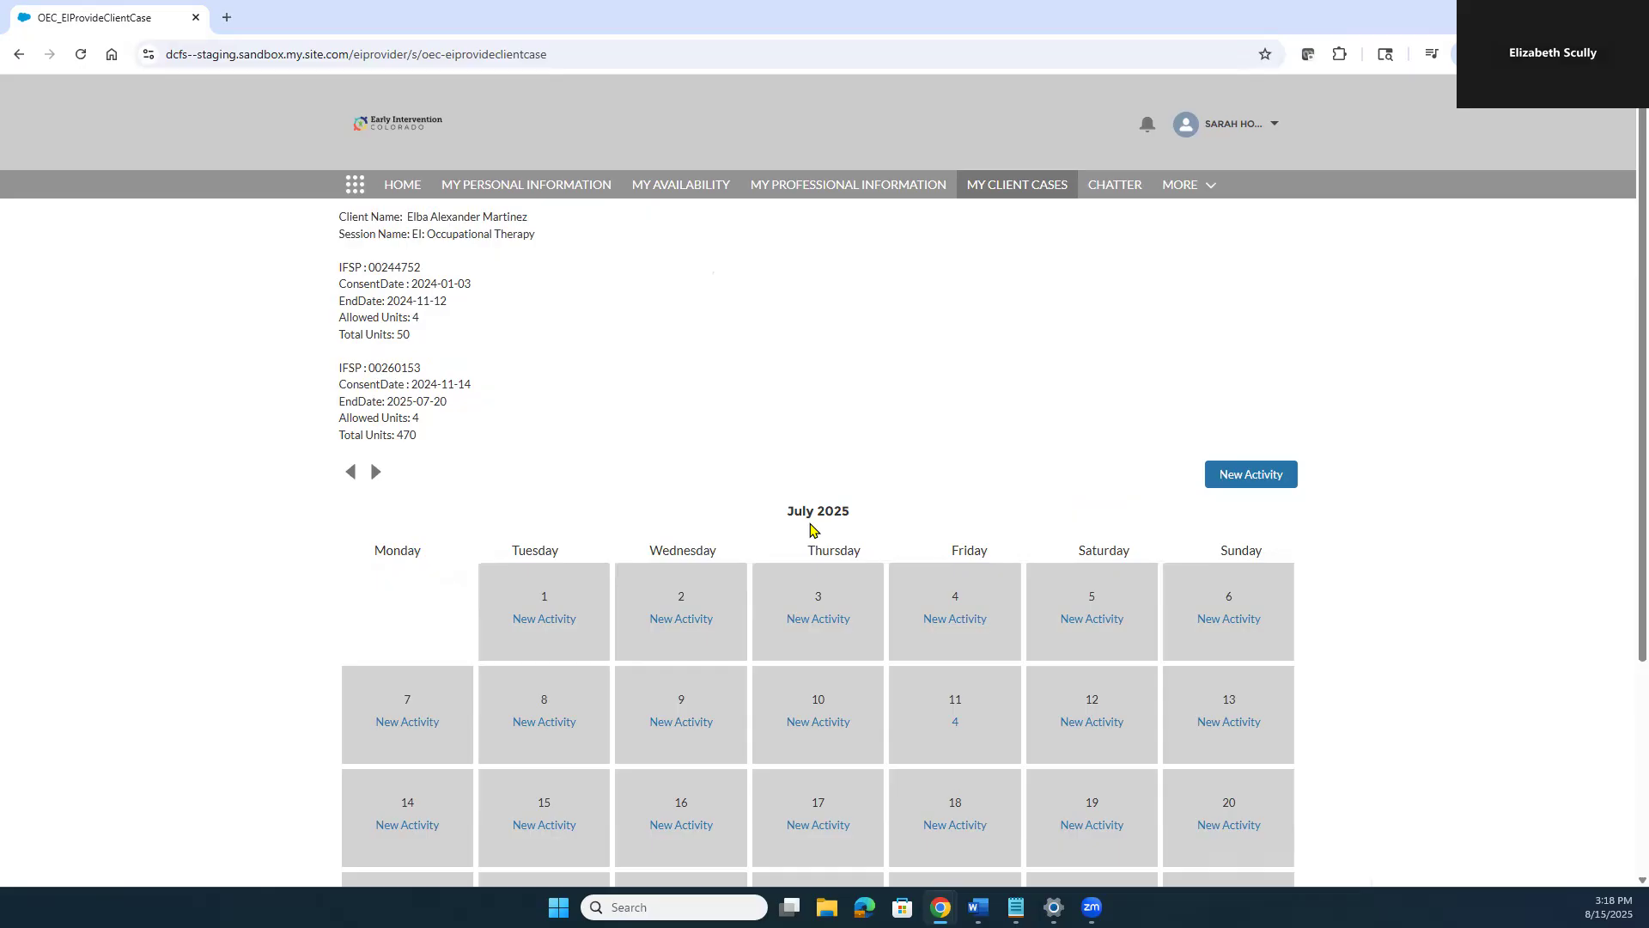
{"action": "scroll", "coordinate": [804, 520], "scroll_direction": "down", "scroll_amount": 1}
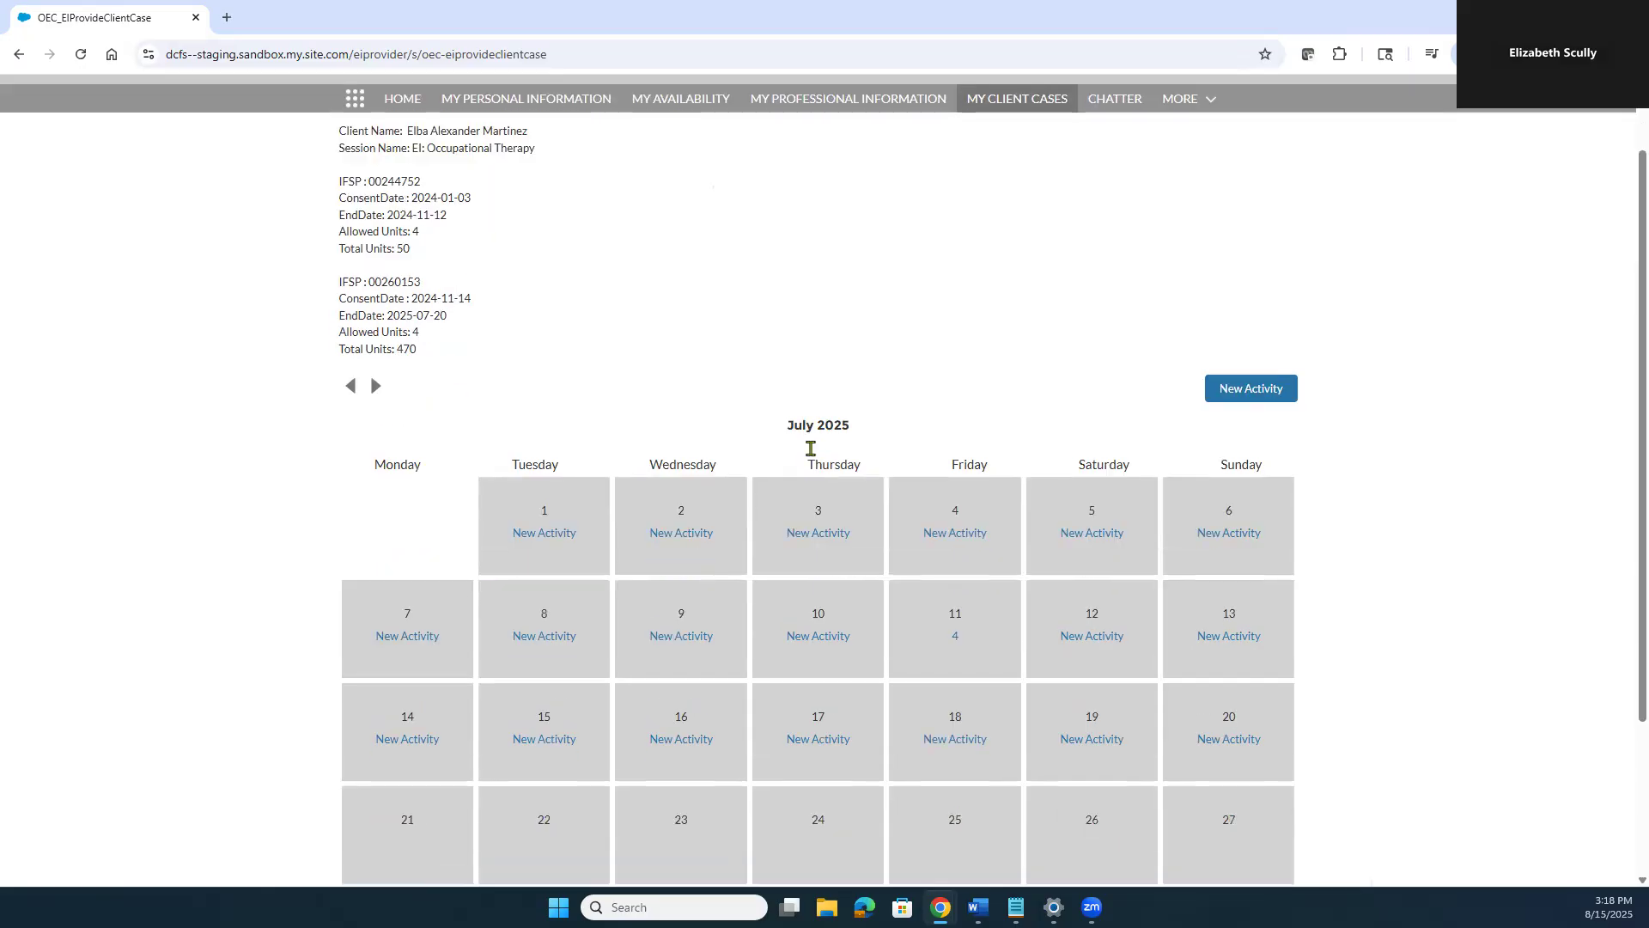
{"action": "left_click_drag", "start_coordinate": [338, 311], "coordinate": [495, 322]}
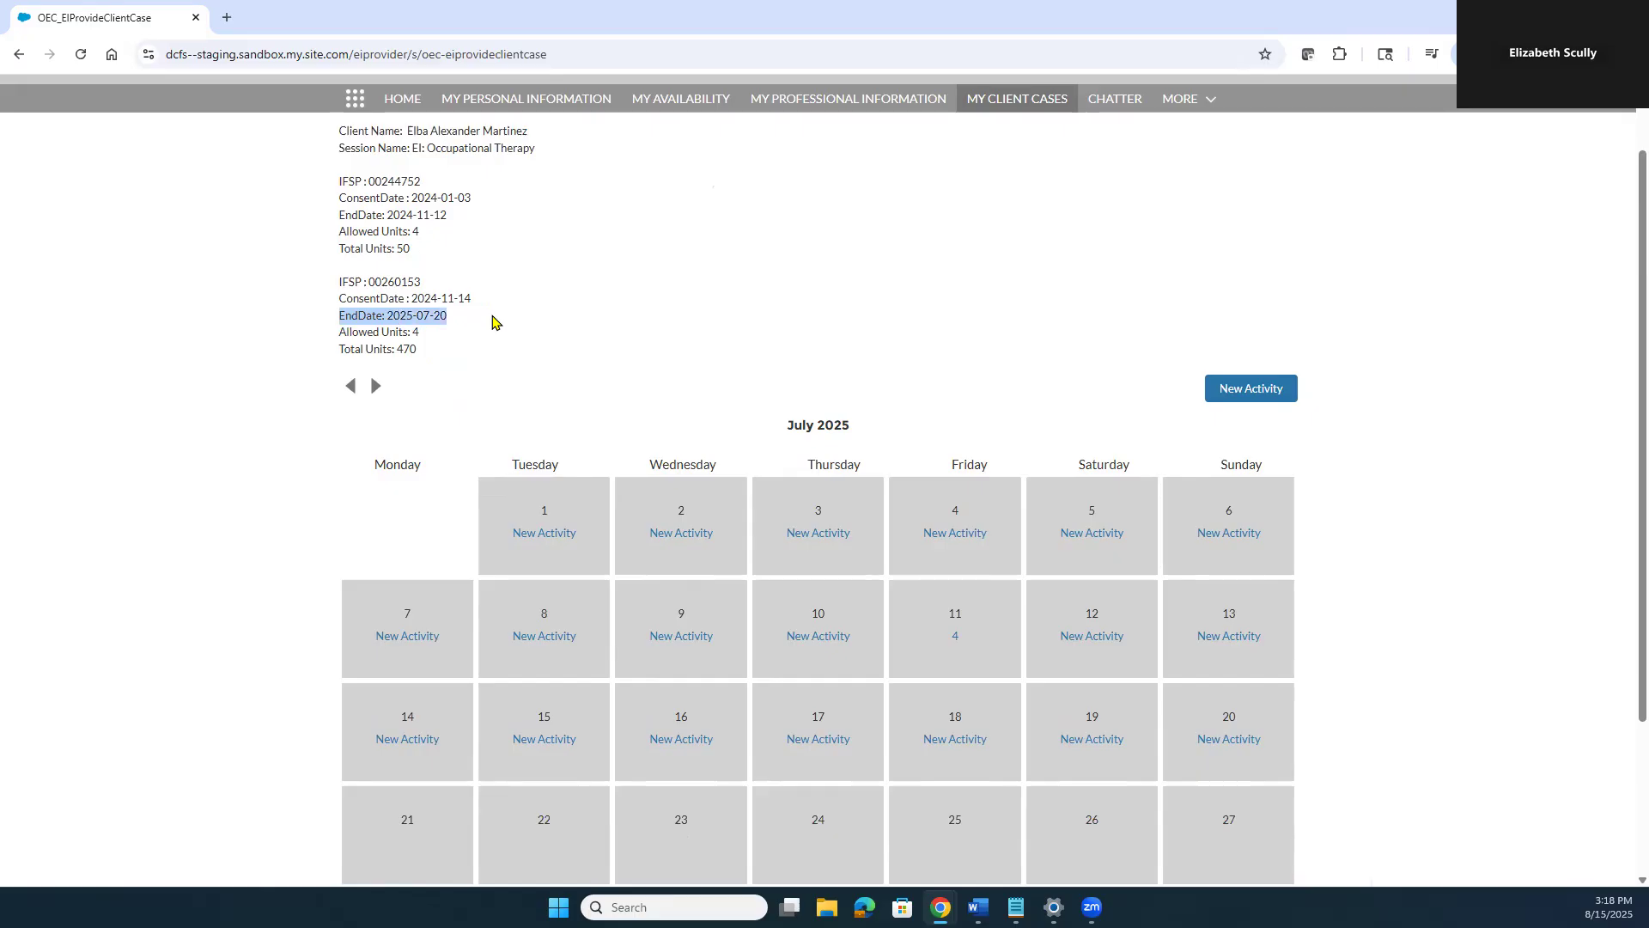
{"action": "left_click", "coordinate": [495, 322]}
{"action": "scroll", "coordinate": [538, 331], "scroll_direction": "down", "scroll_amount": 3}
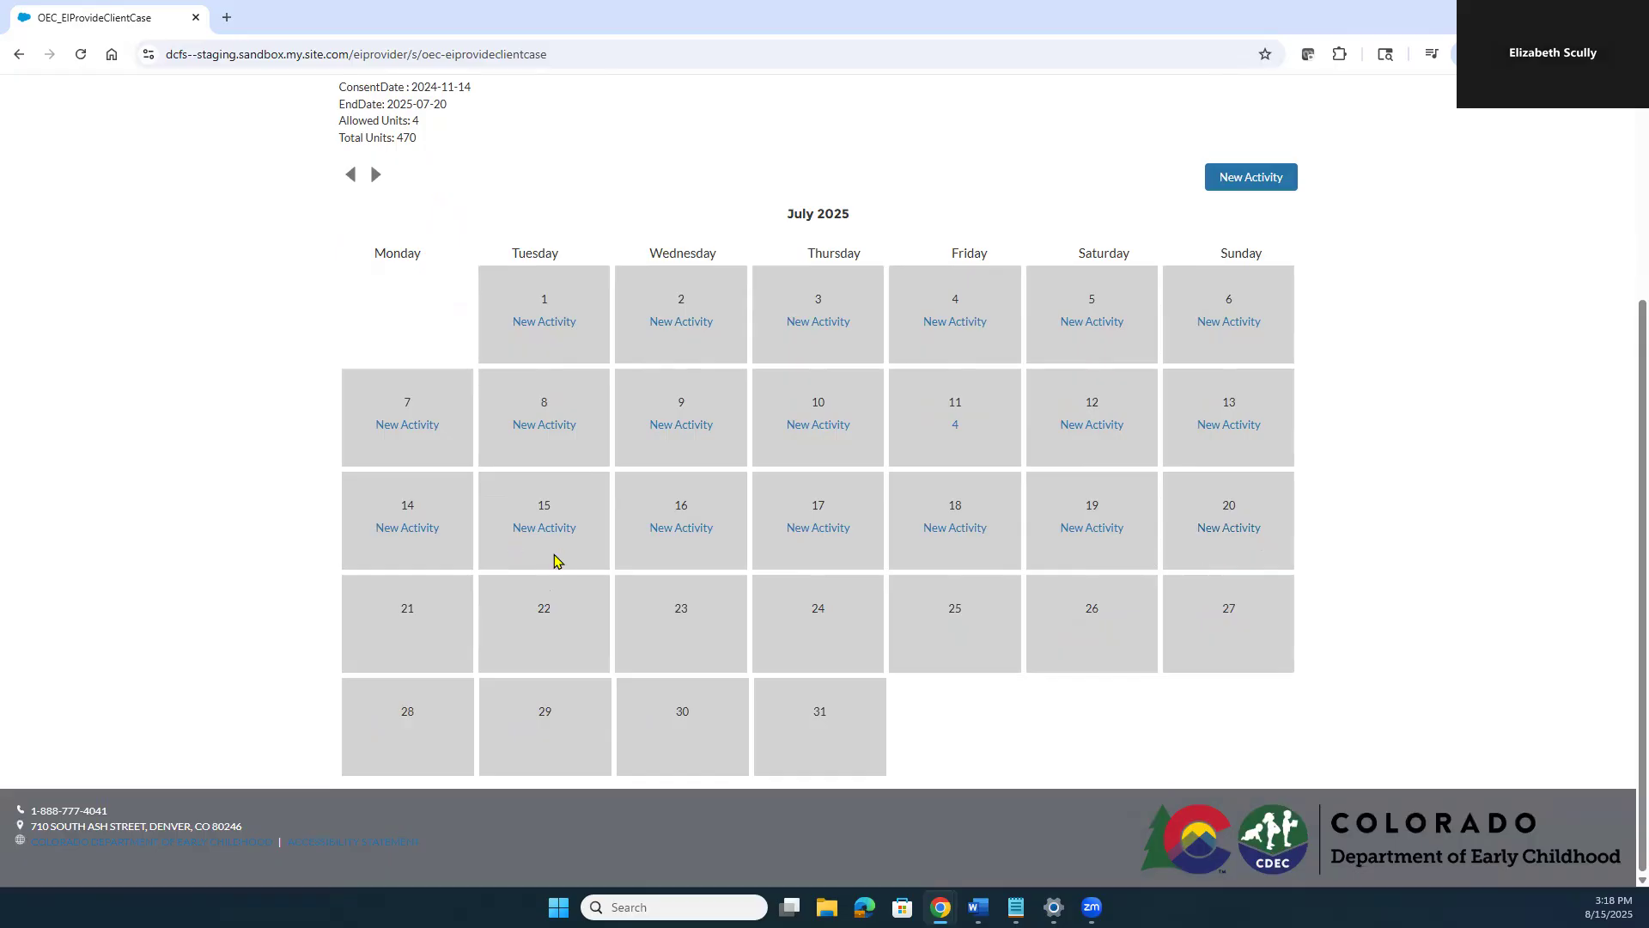
{"action": "scroll", "coordinate": [541, 546], "scroll_direction": "up", "scroll_amount": 4}
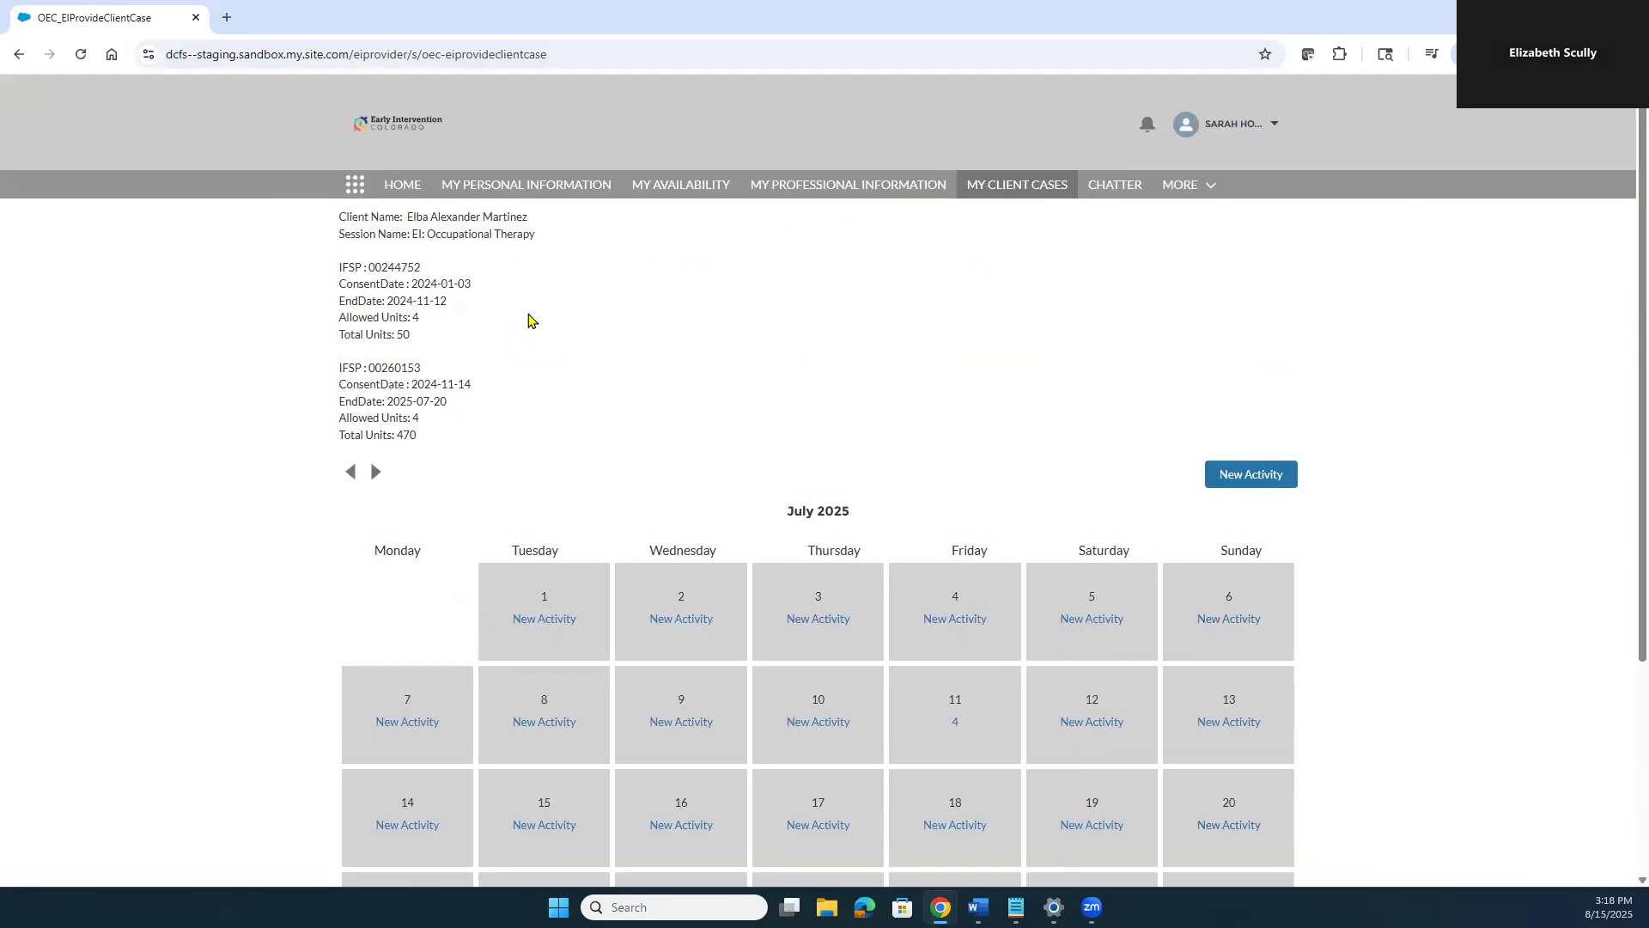
{"action": "left_click_drag", "start_coordinate": [335, 211], "coordinate": [599, 247]}
{"action": "left_click_drag", "start_coordinate": [322, 419], "coordinate": [503, 425]}
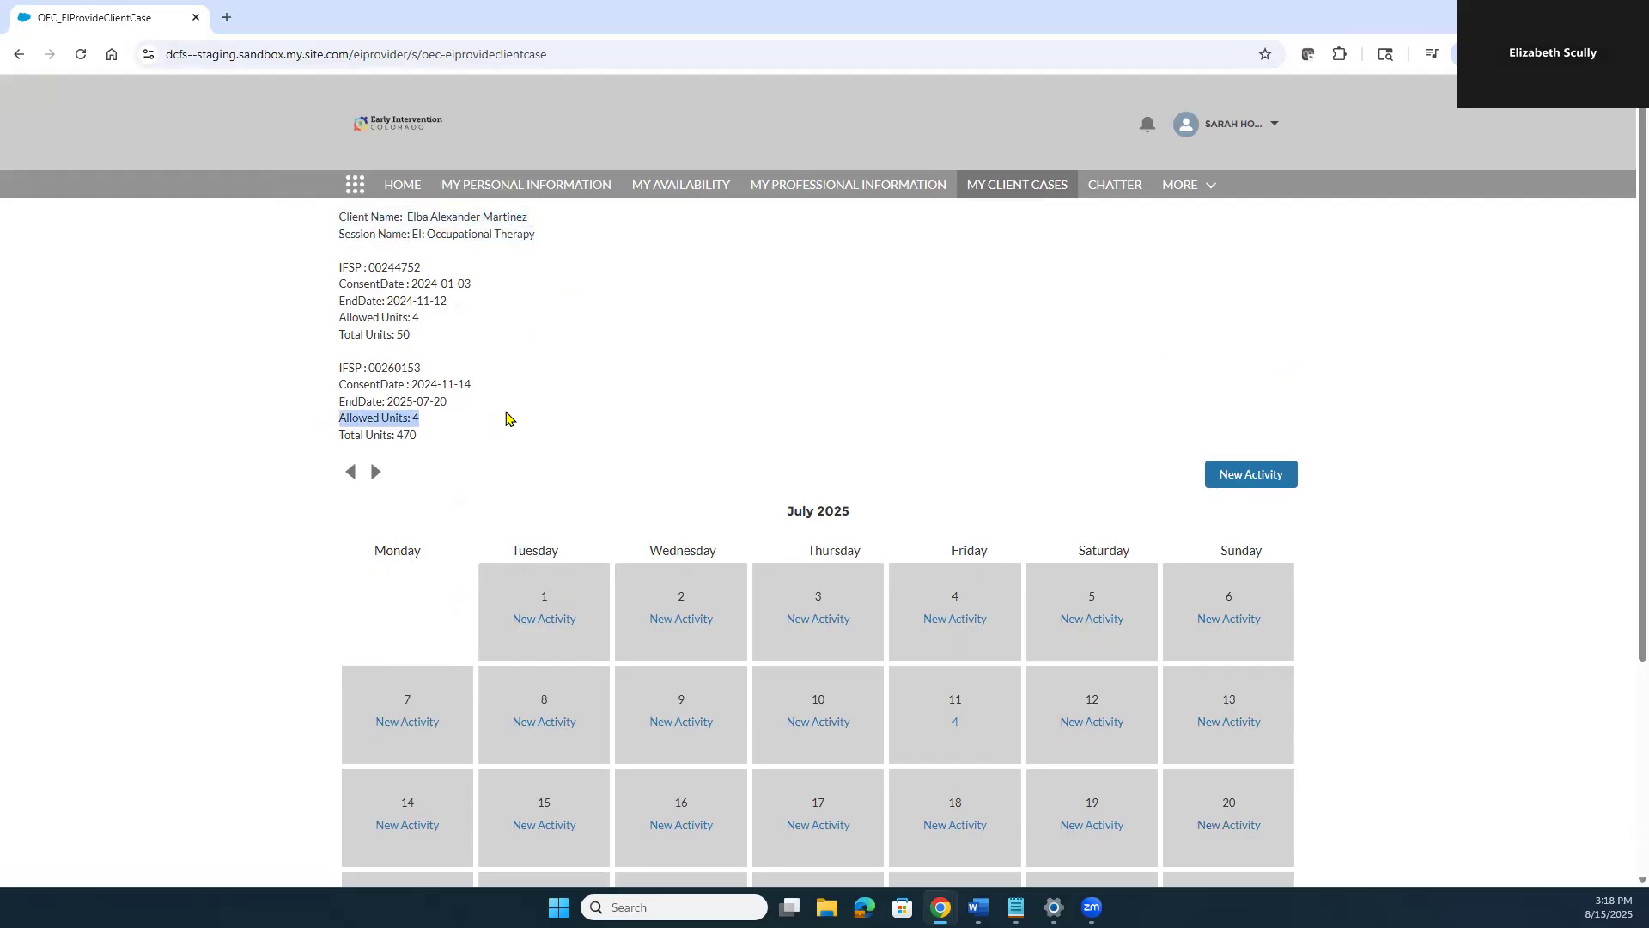
Add a July 1, 2025 activity with 4 units at the 108 hourly rate and a Medicaid denial dated Aug 1, 2025
{"action": "scroll", "coordinate": [507, 419], "scroll_direction": "down", "scroll_amount": 1}
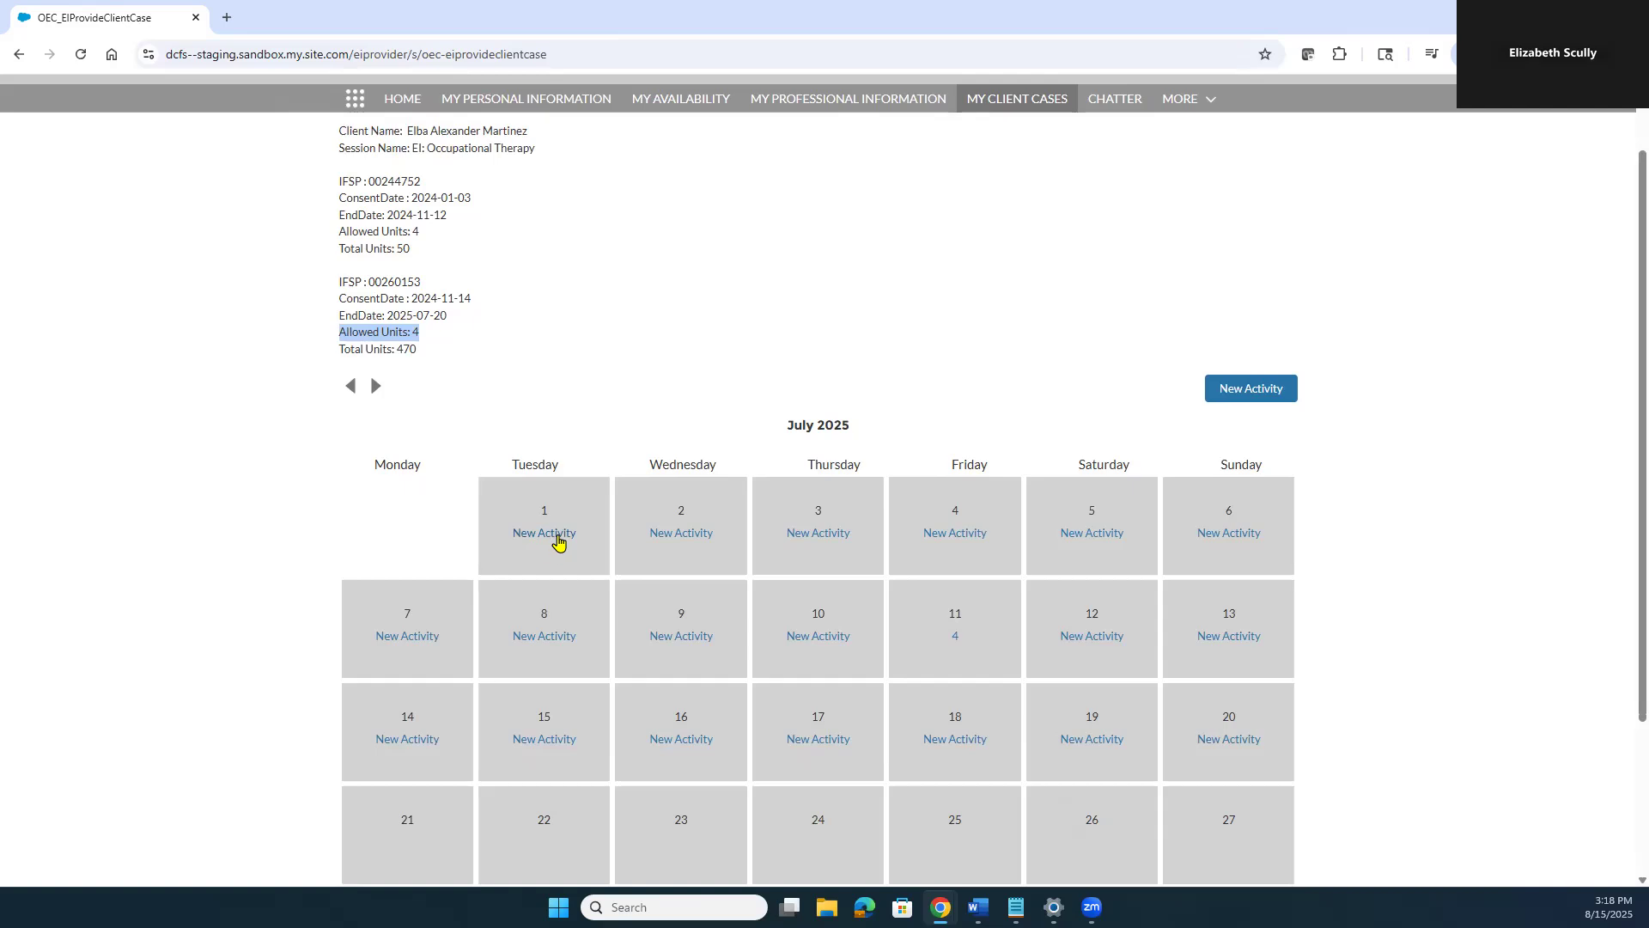
{"action": "left_click", "coordinate": [545, 534]}
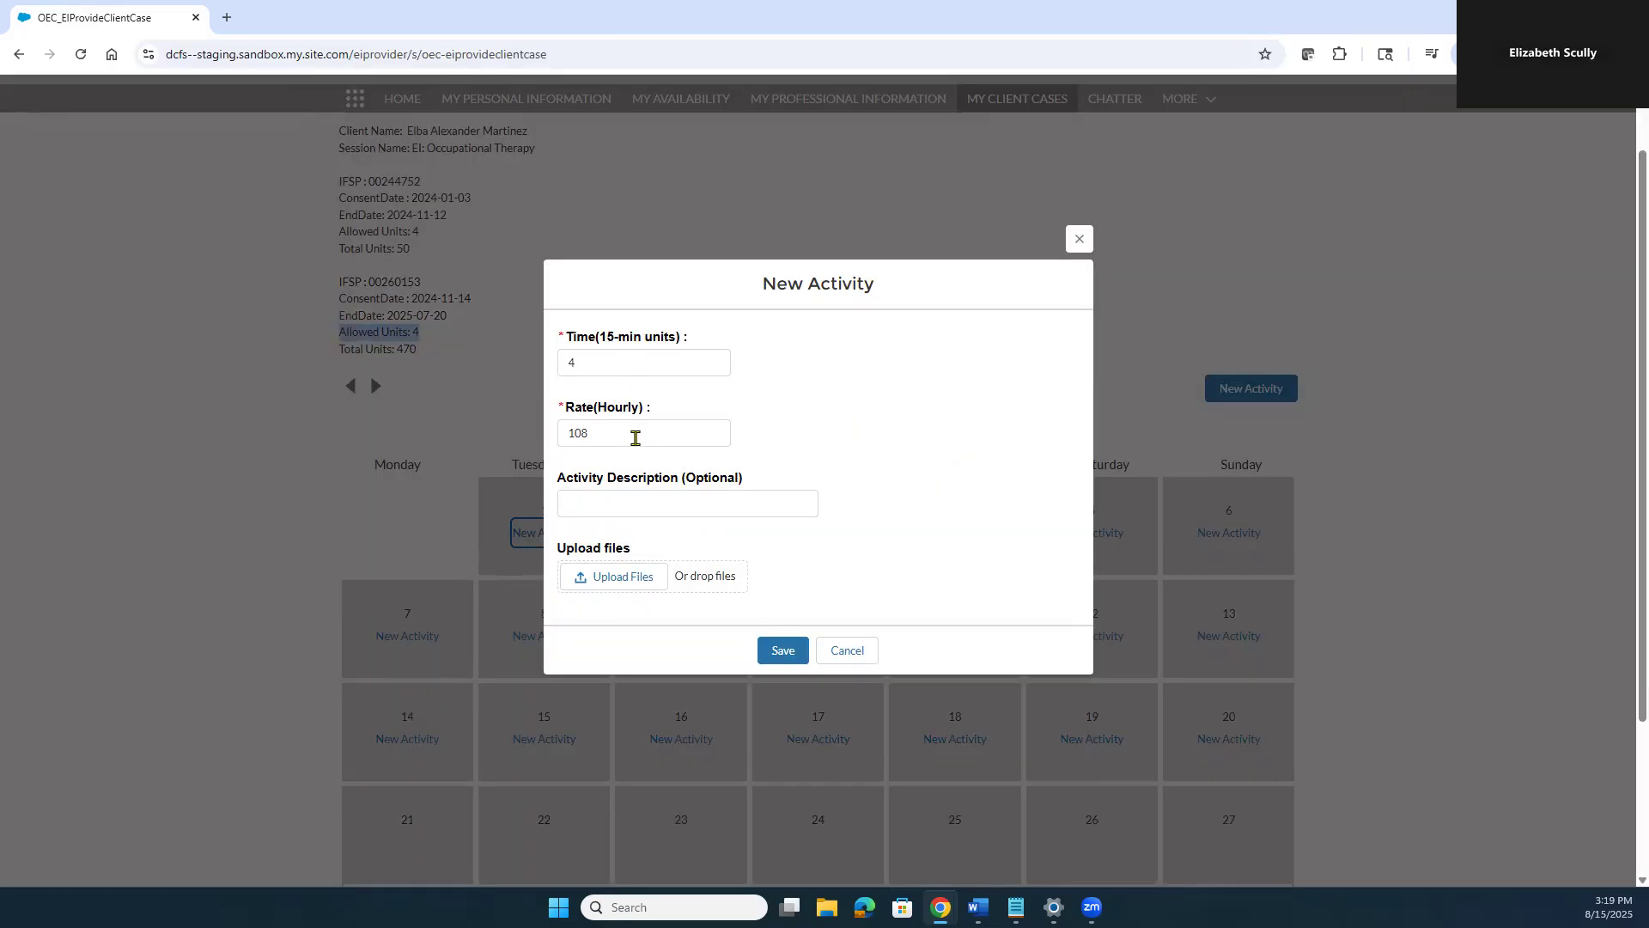
{"action": "left_click", "coordinate": [780, 653]}
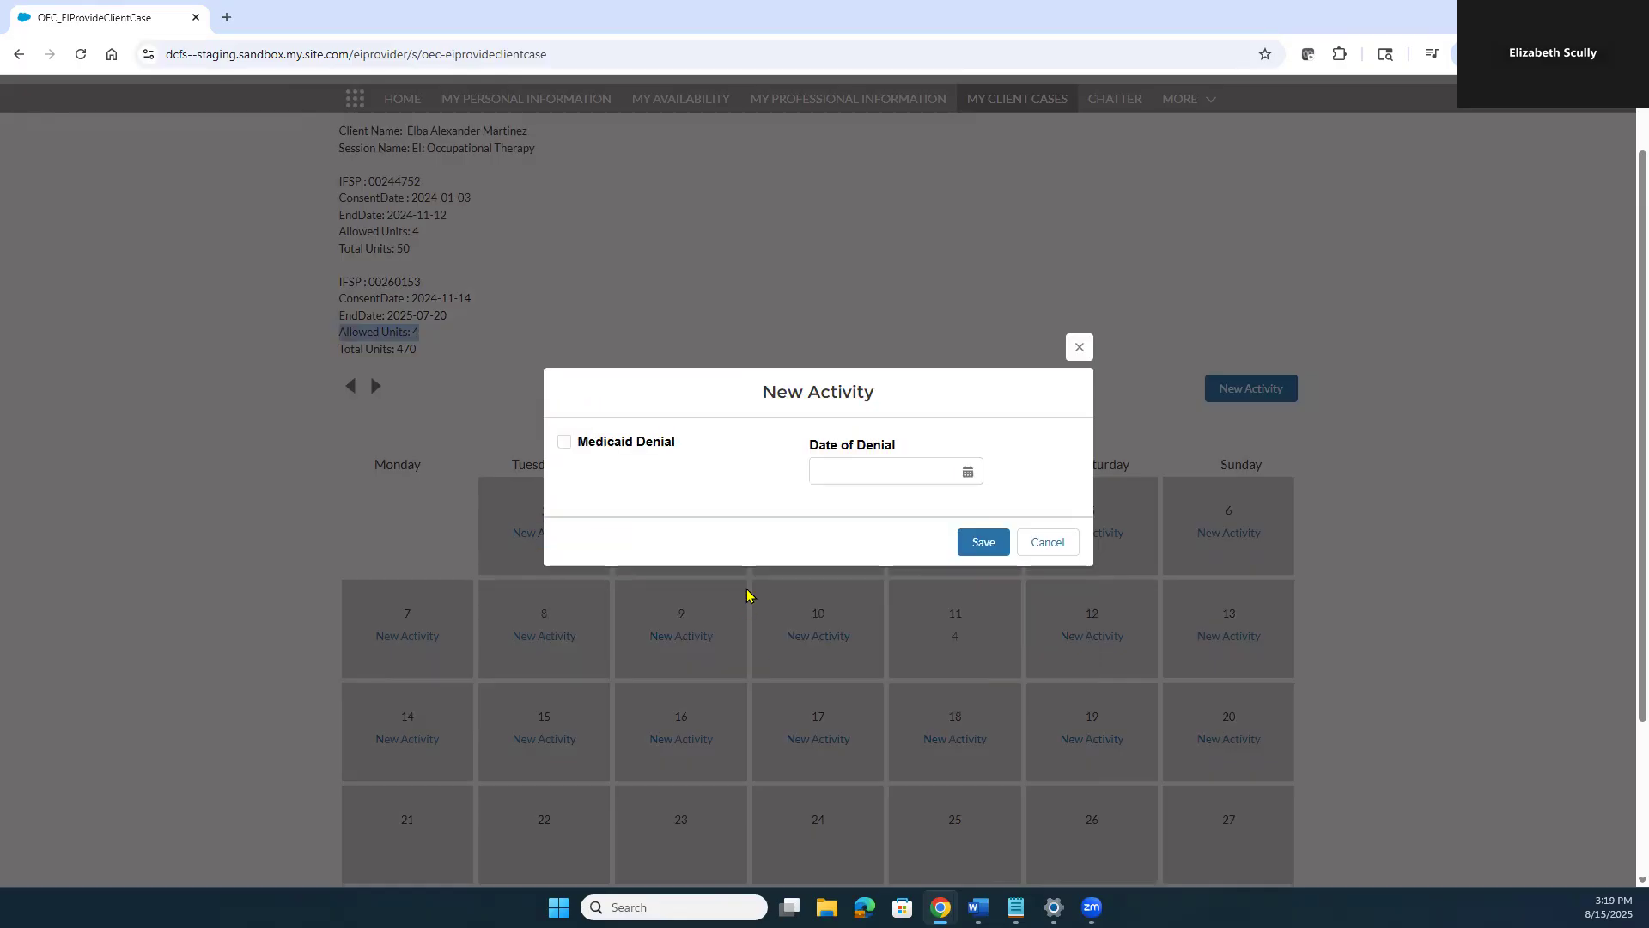
{"action": "left_click", "coordinate": [566, 445]}
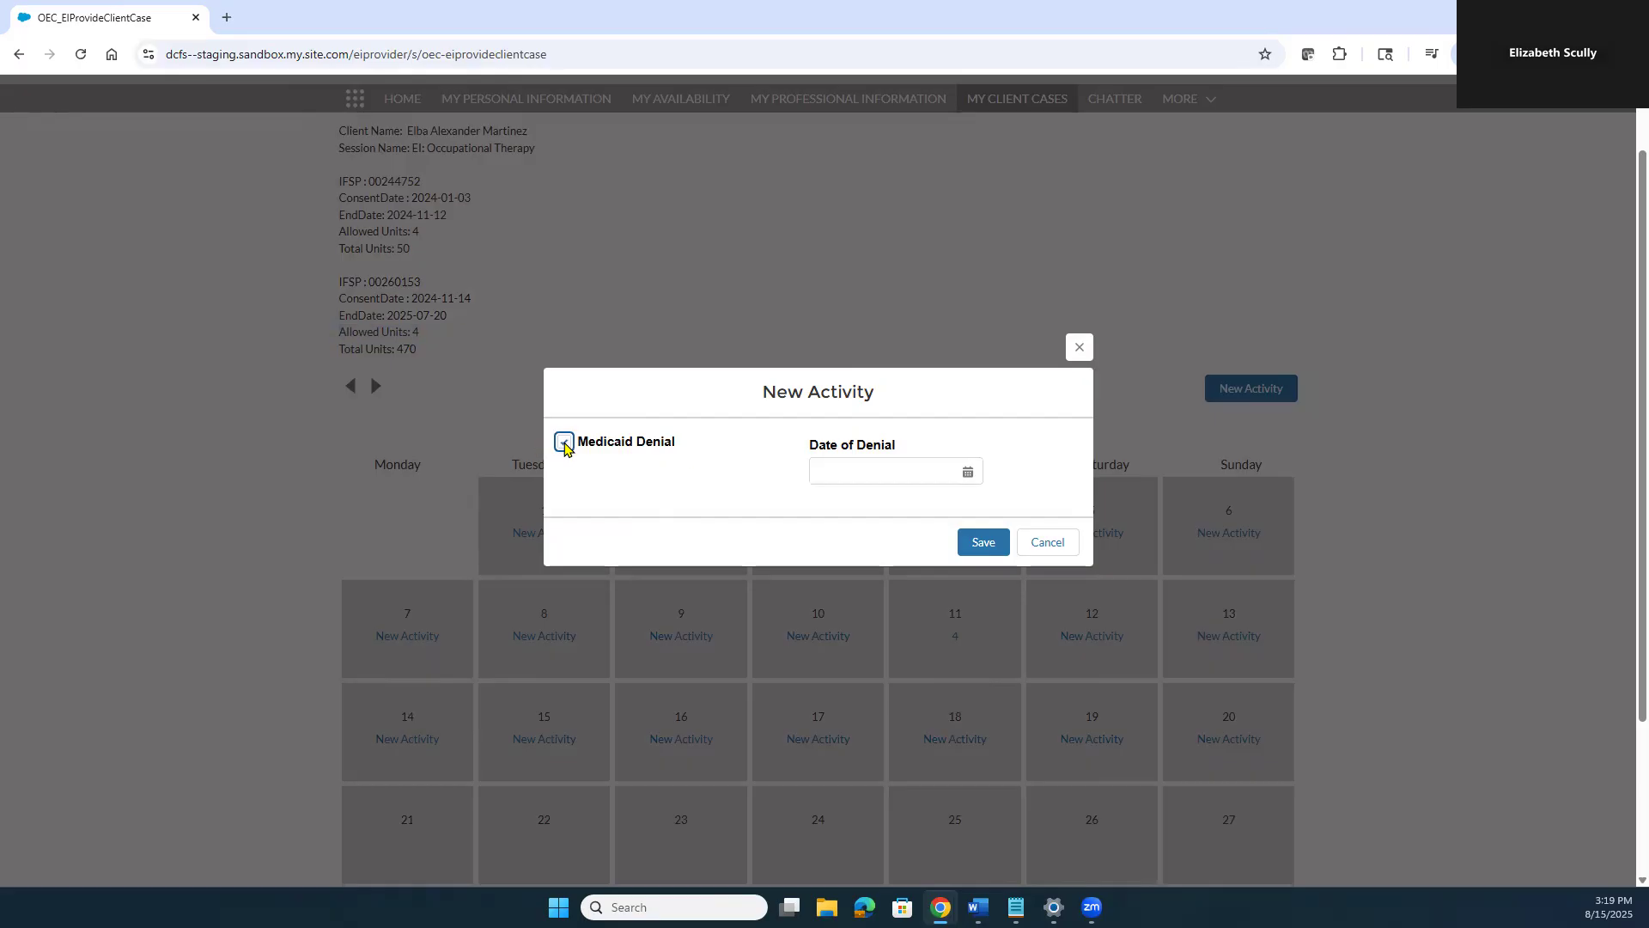
{"action": "left_click", "coordinate": [851, 471]}
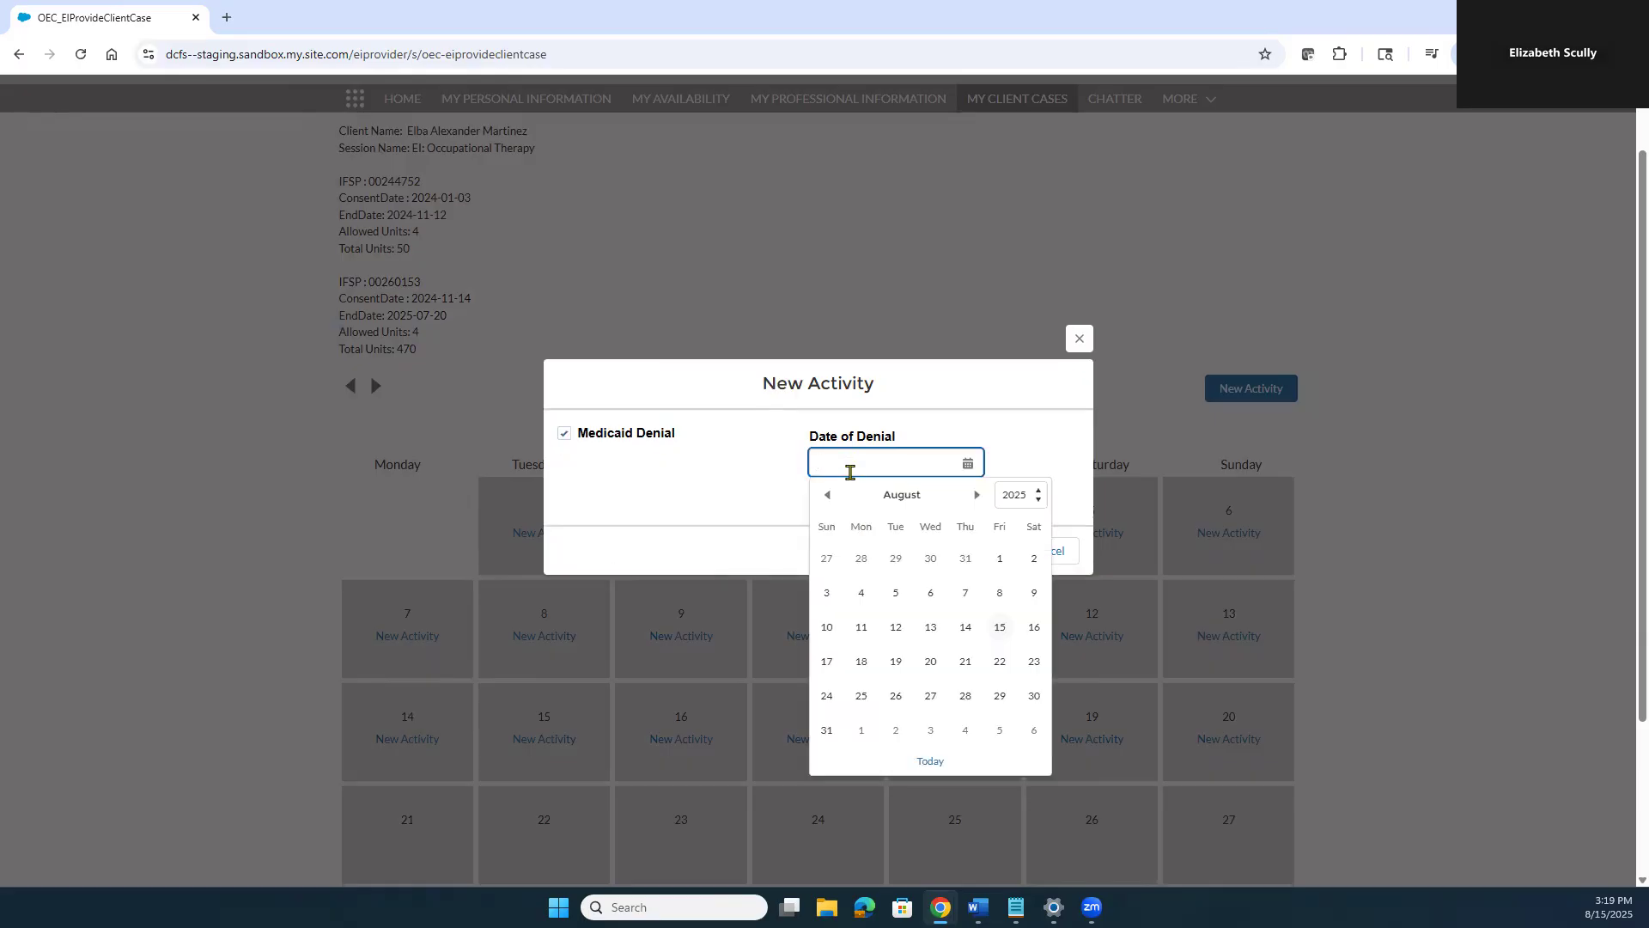
{"action": "left_click", "coordinate": [1000, 558]}
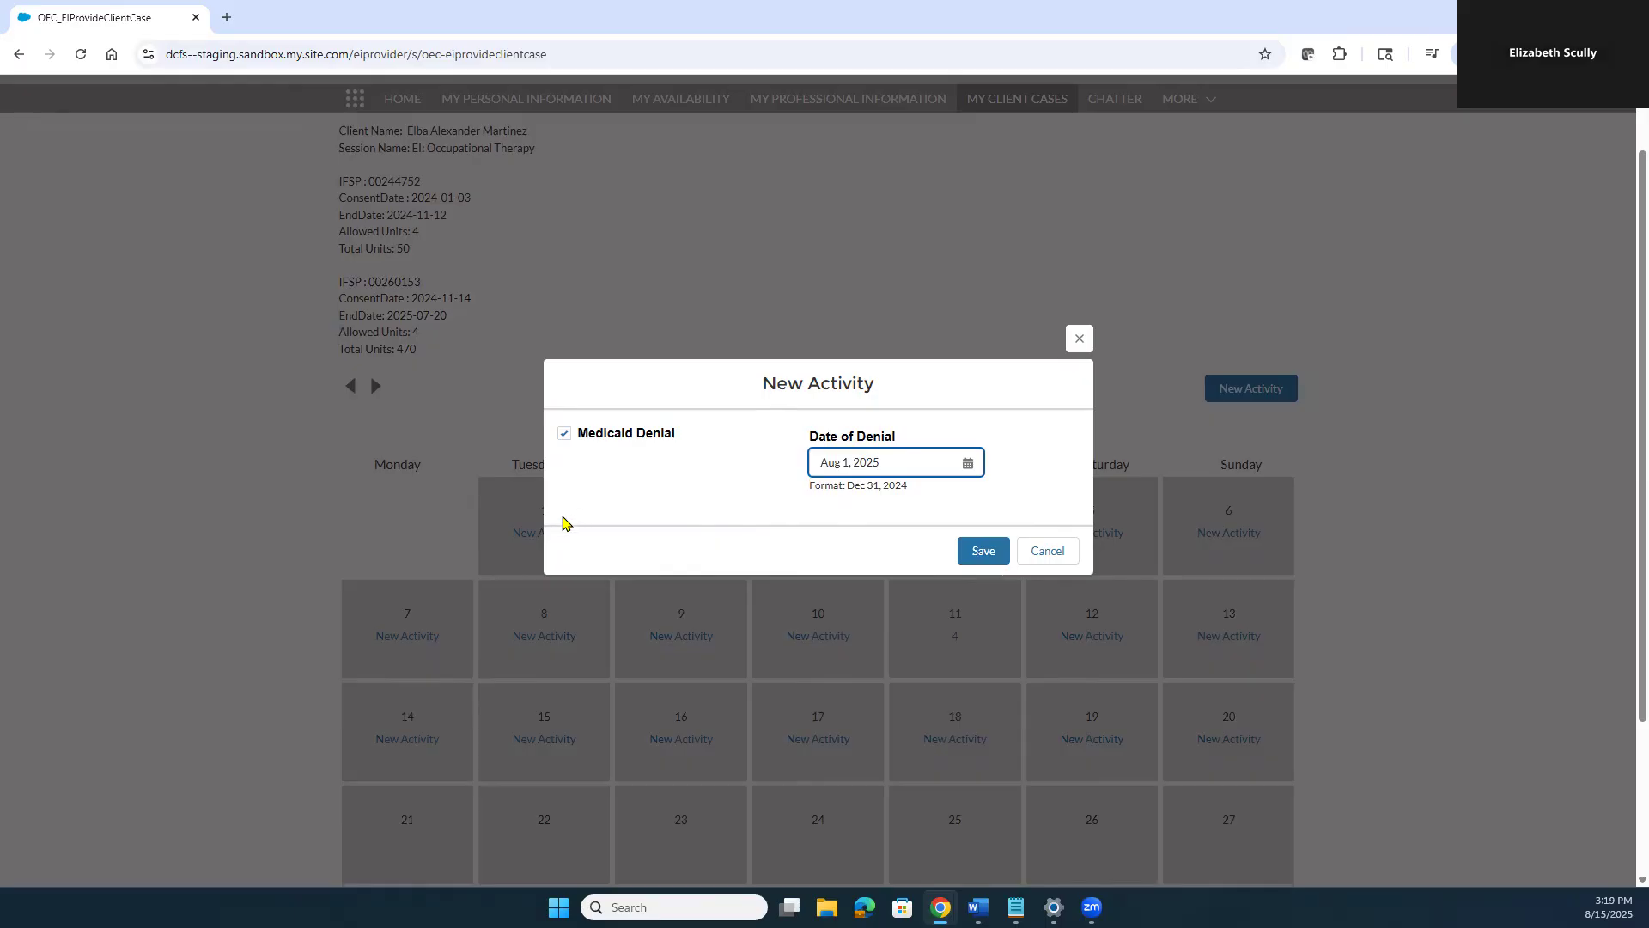
{"action": "left_click", "coordinate": [984, 554]}
{"action": "left_click", "coordinate": [984, 554]}
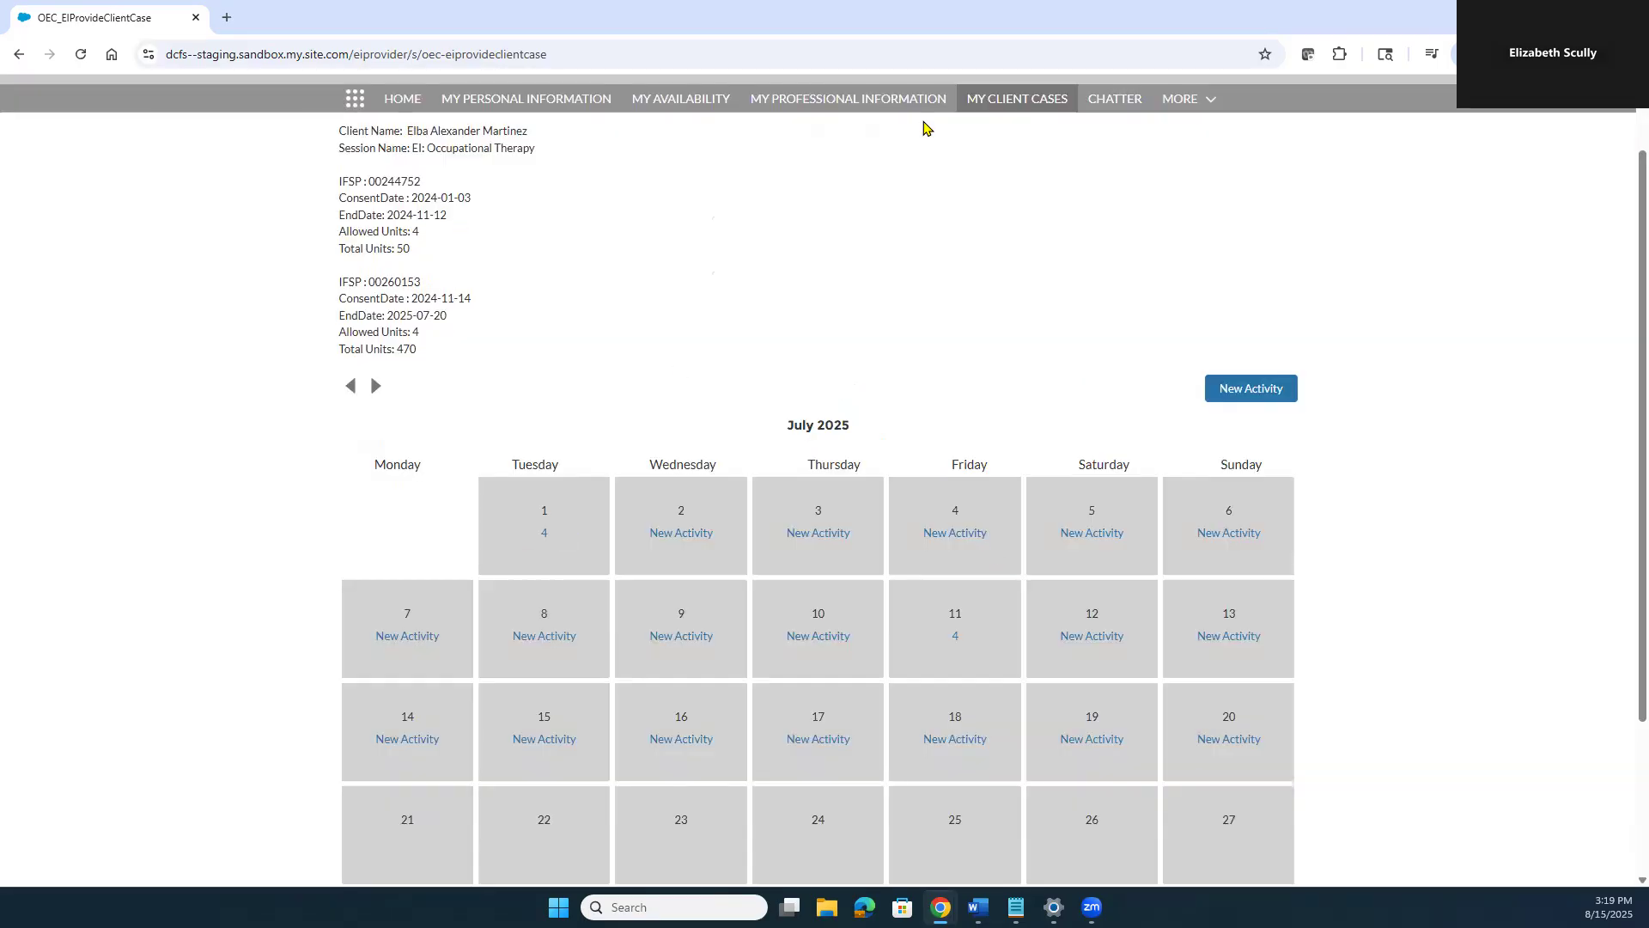
Check the fourth listed client's Medicaid enrollment in My Client Cases and reopen the service calendar to review the session name
{"action": "left_click", "coordinate": [1011, 100]}
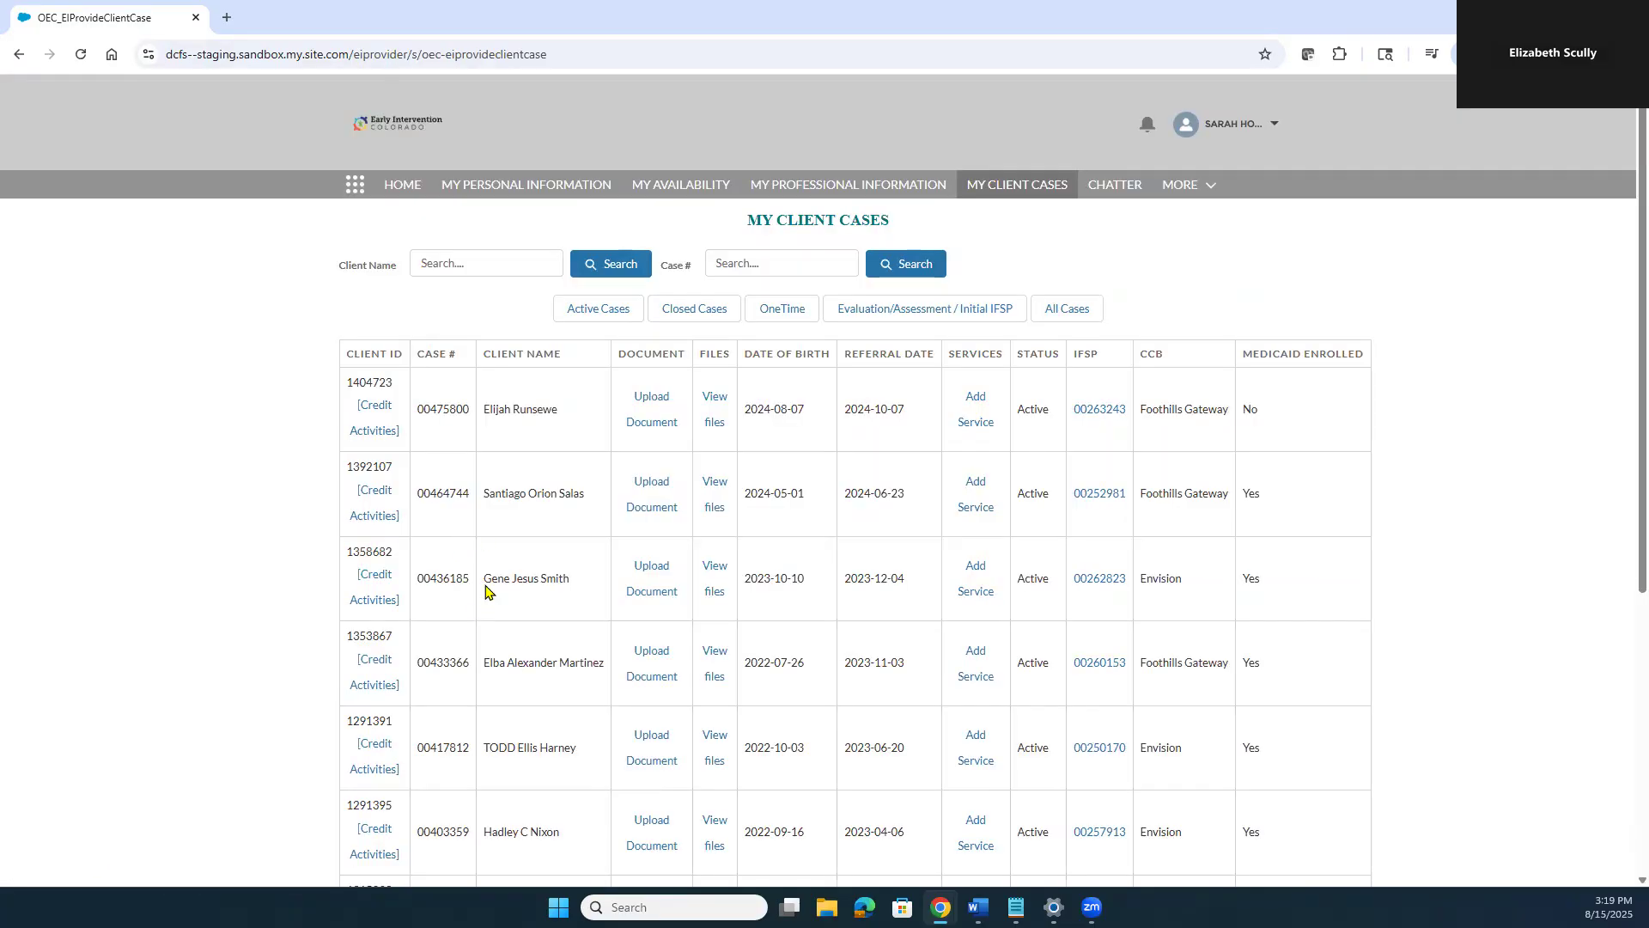
{"action": "left_click_drag", "start_coordinate": [492, 674], "coordinate": [1309, 679]}
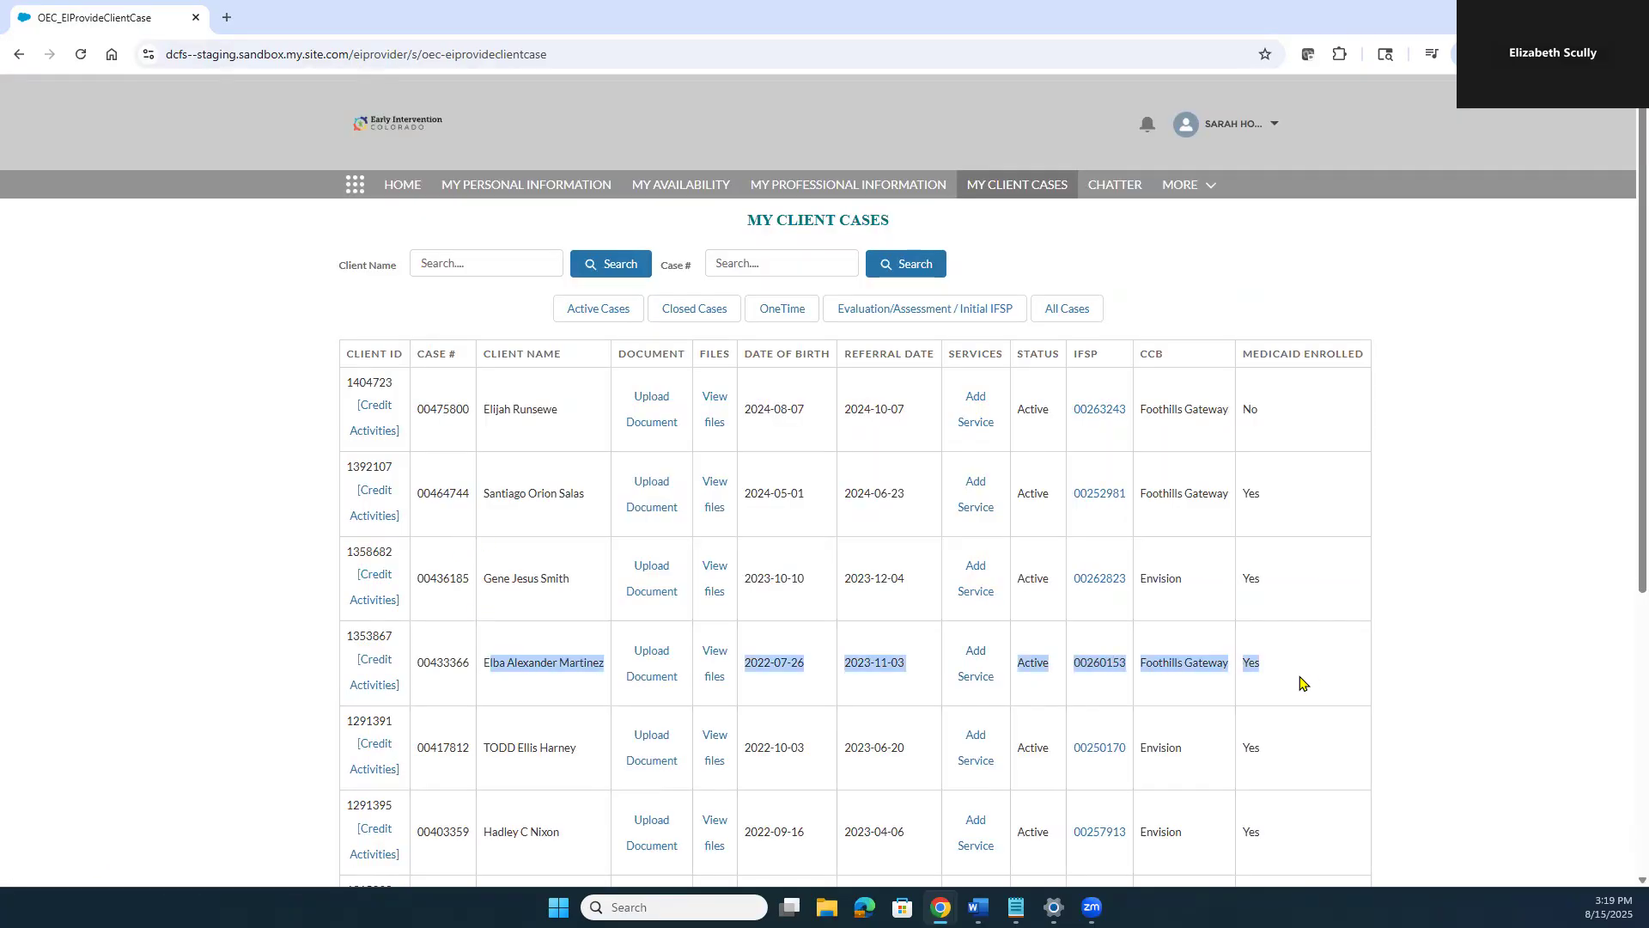
{"action": "left_click", "coordinate": [1303, 683]}
{"action": "left_click_drag", "start_coordinate": [1269, 670], "coordinate": [1246, 674]}
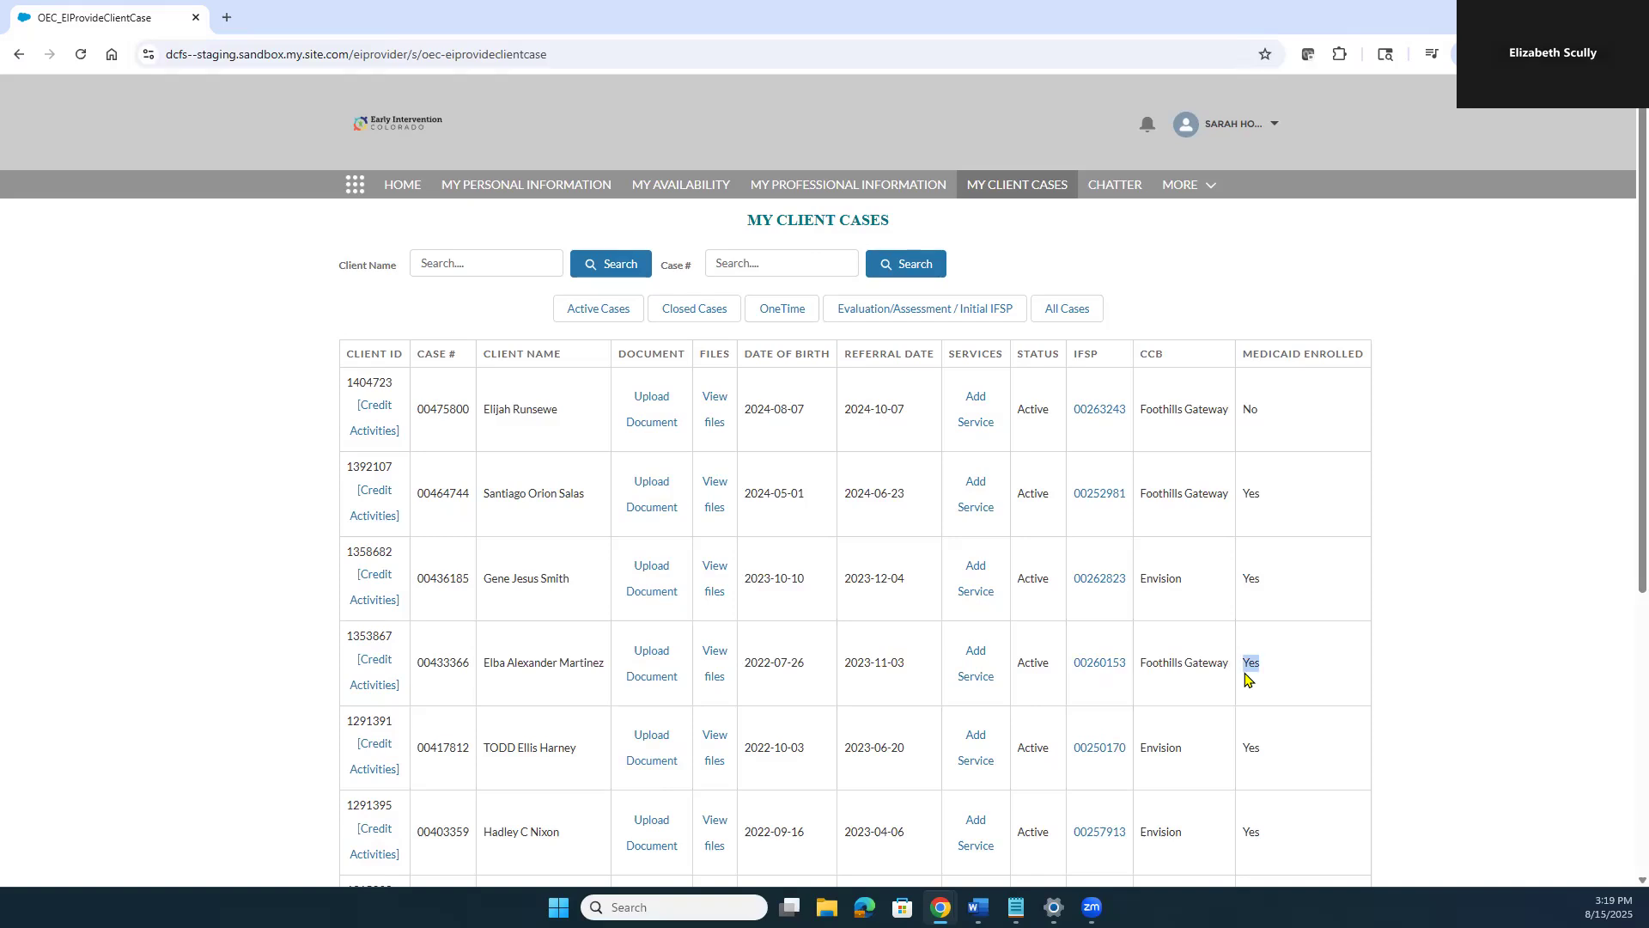
{"action": "left_click", "coordinate": [1280, 677]}
{"action": "left_click", "coordinate": [973, 683]}
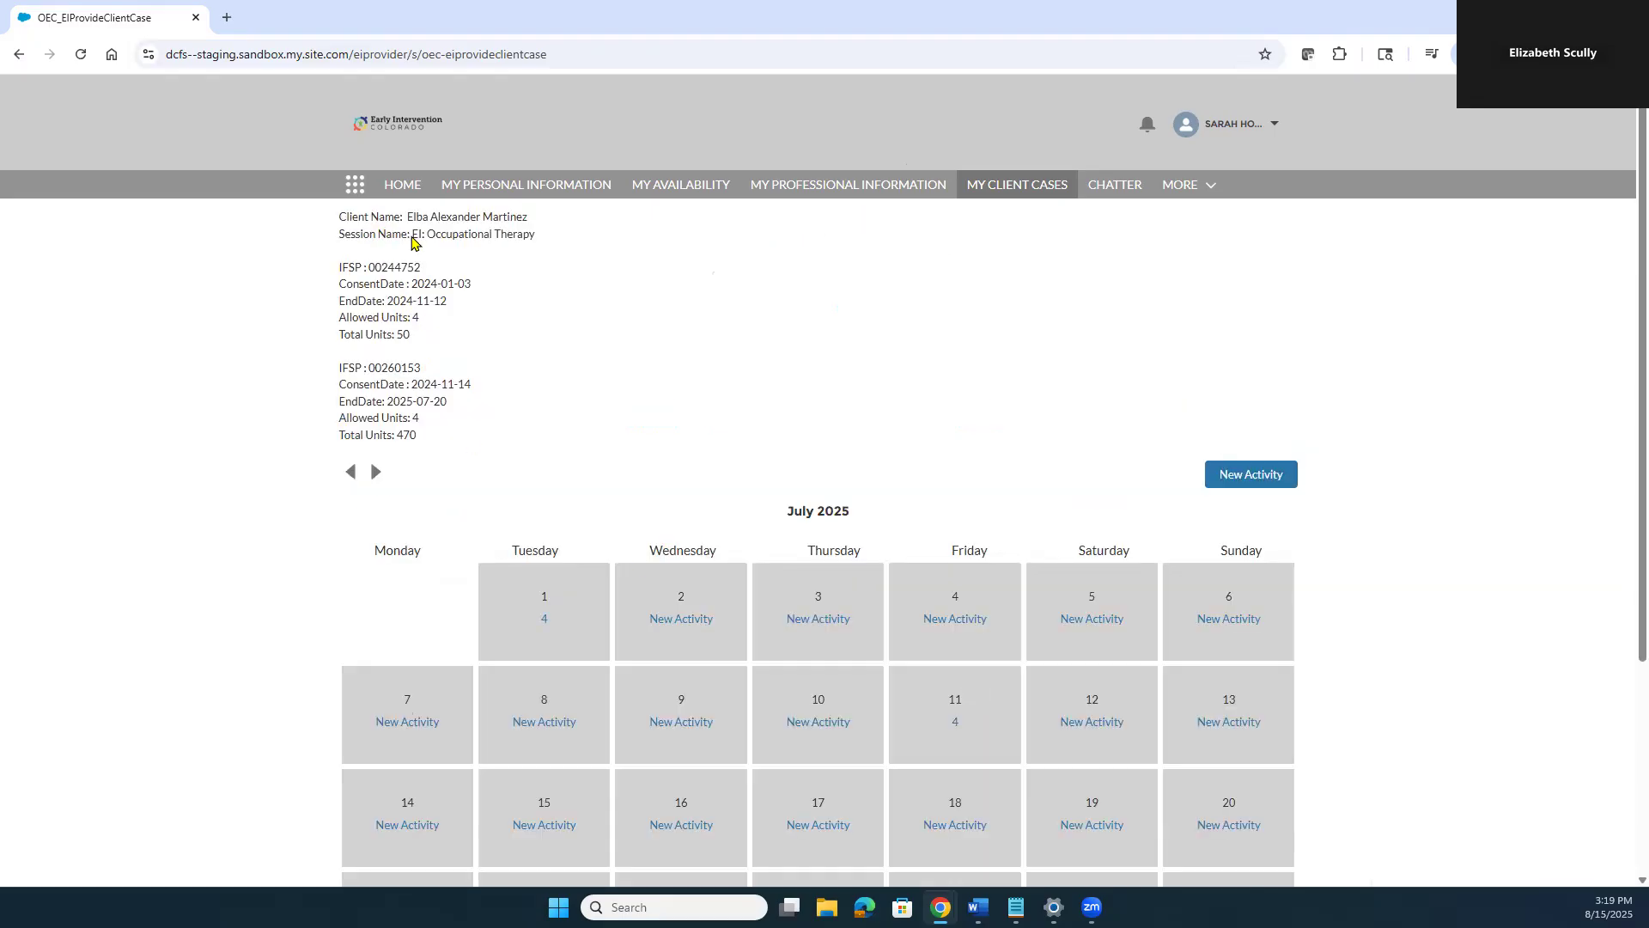
{"action": "left_click_drag", "start_coordinate": [411, 235], "coordinate": [577, 244]}
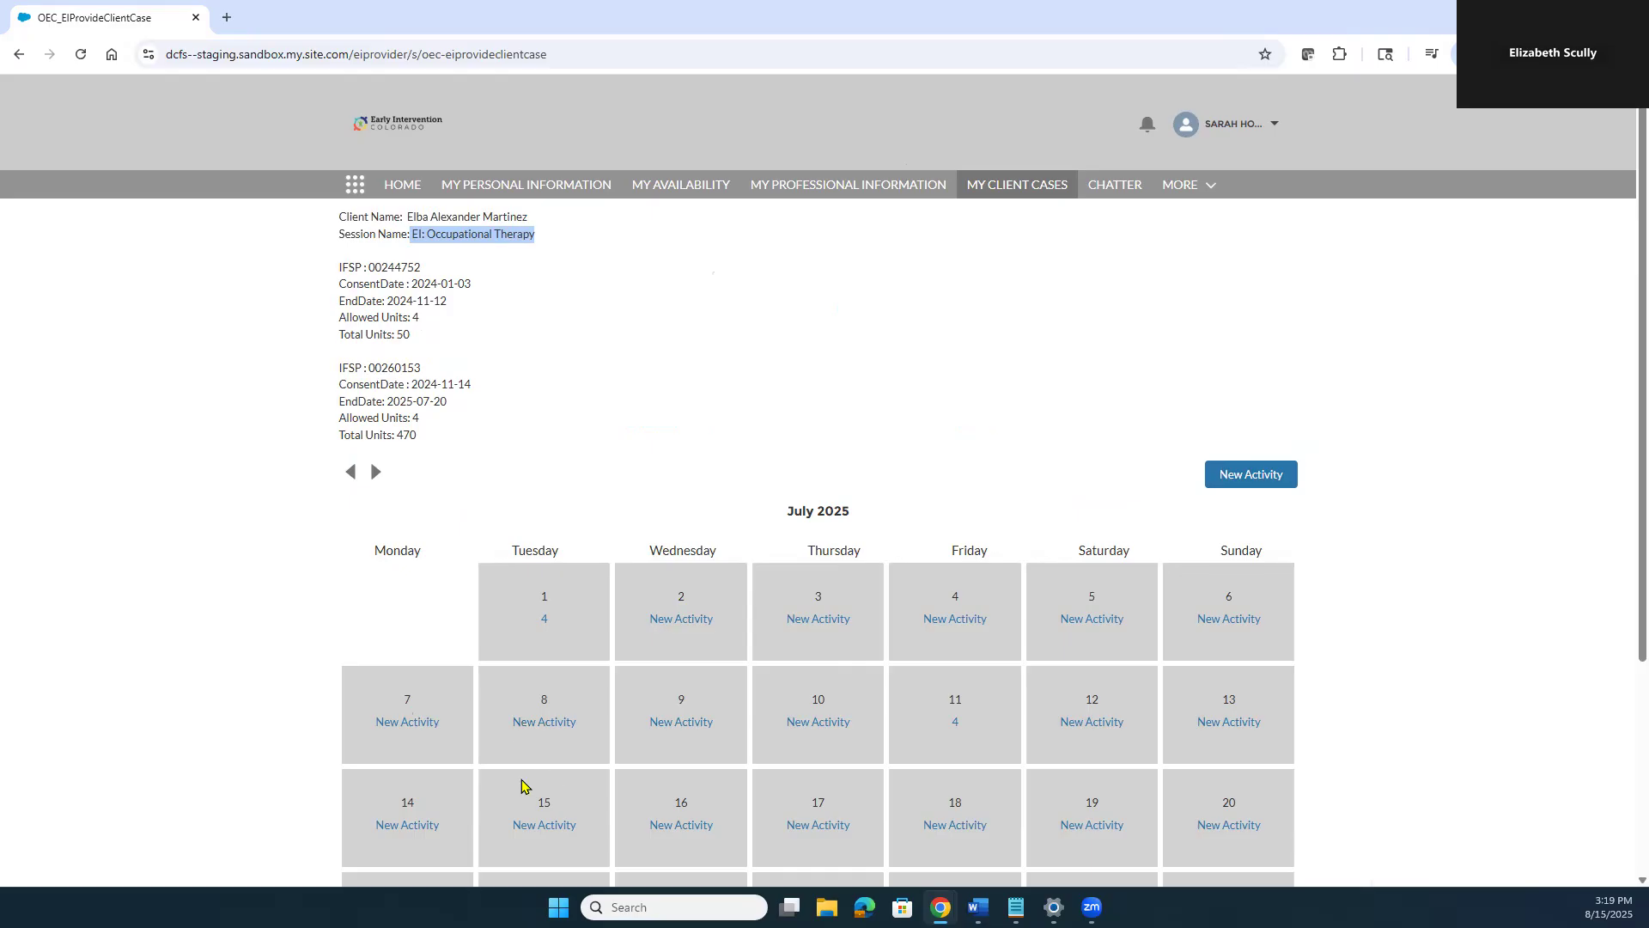
Open the EI: Assistive Technology Device service calendar for the sixth listed client from My Client Cases
{"action": "left_click", "coordinate": [997, 187]}
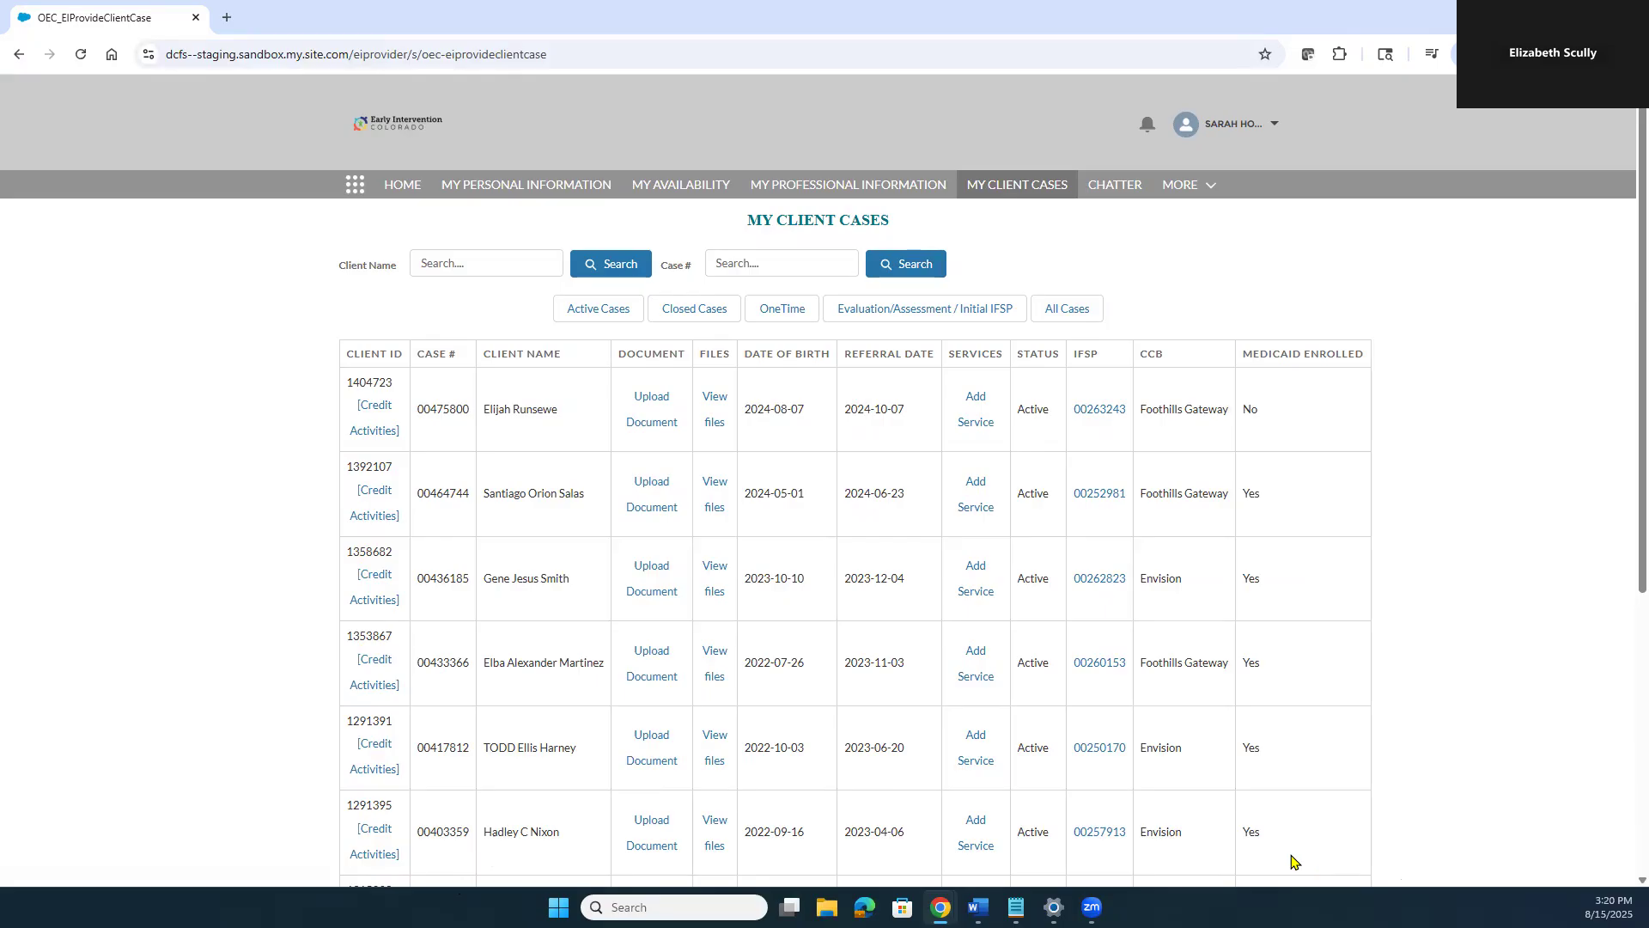
{"action": "left_click", "coordinate": [976, 848]}
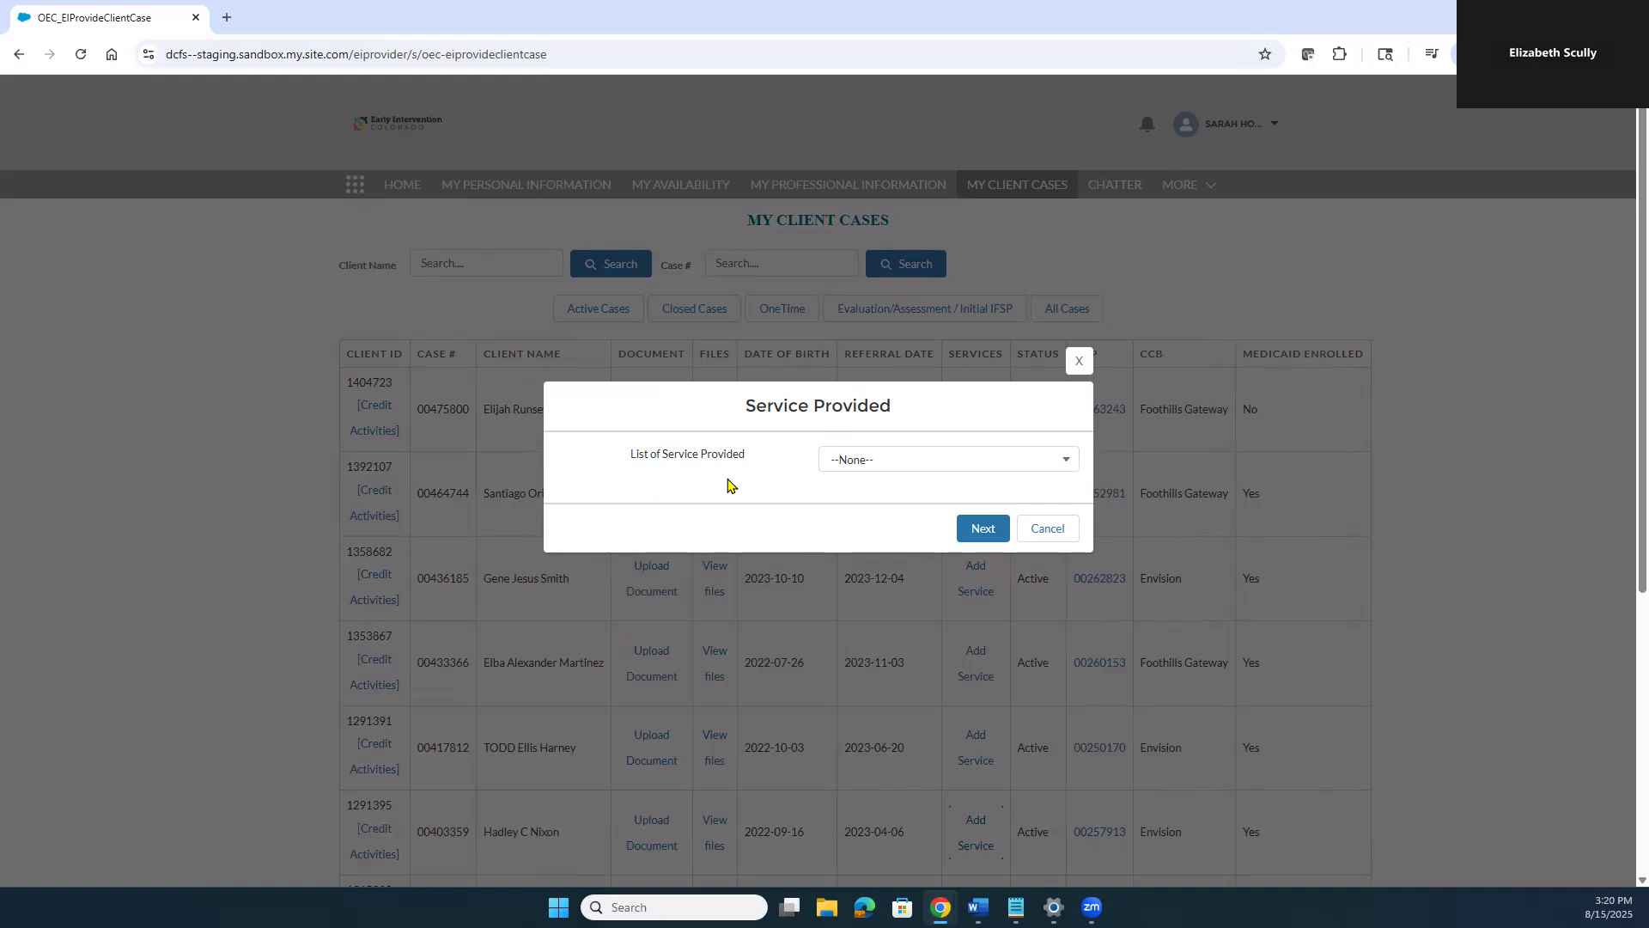
{"action": "left_click", "coordinate": [1068, 462]}
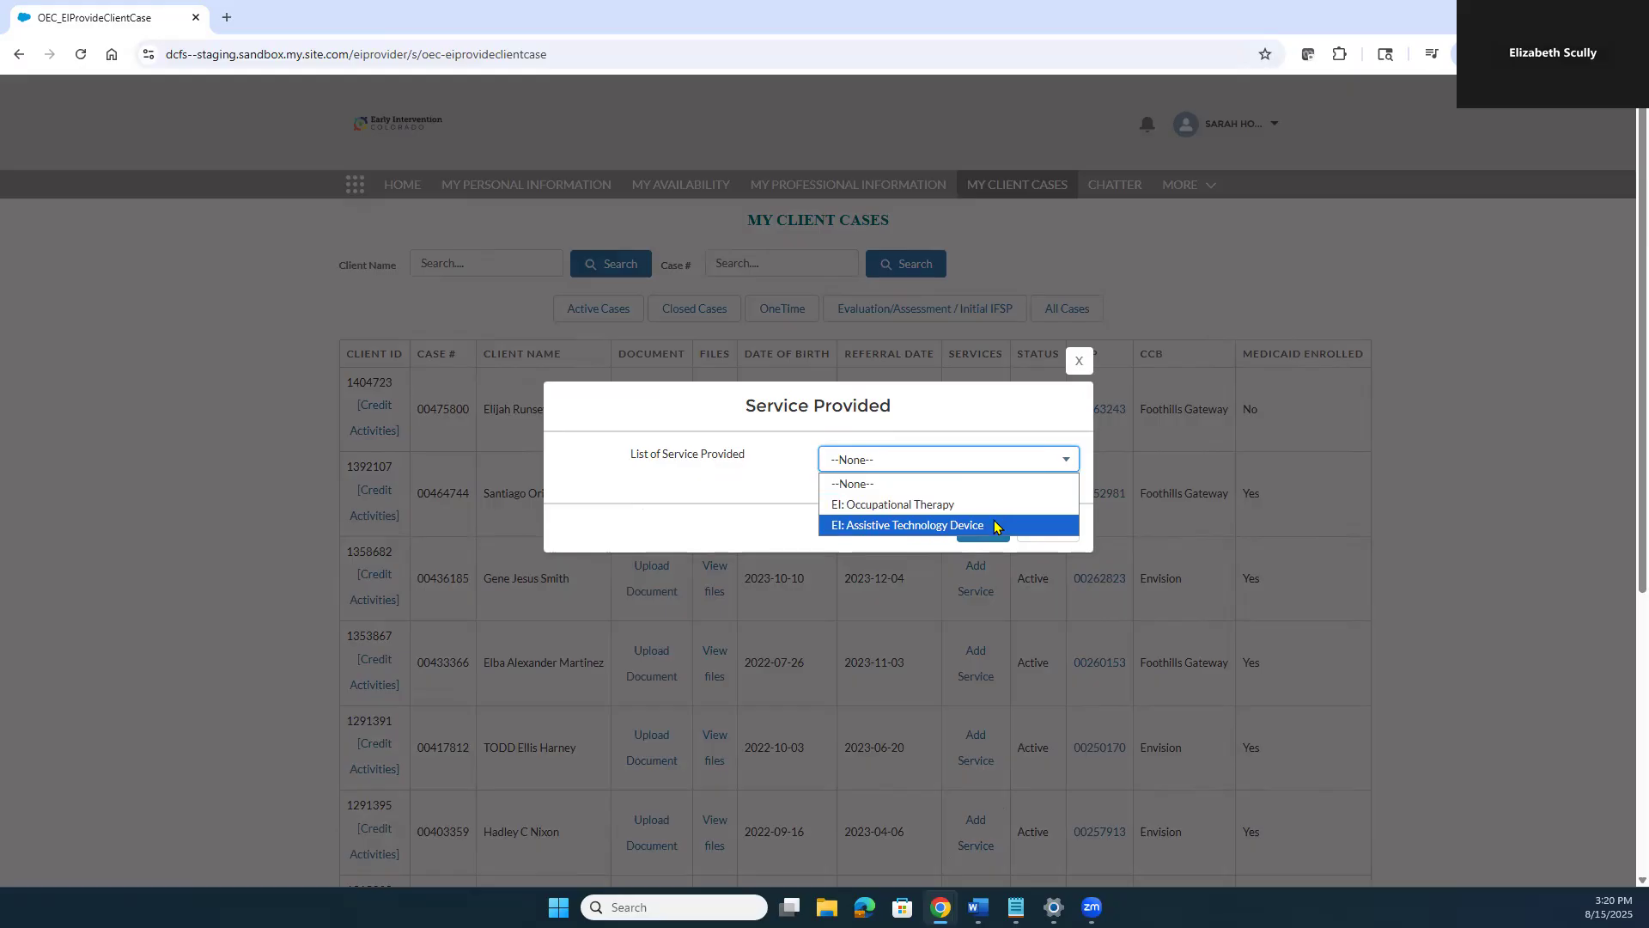
{"action": "left_click", "coordinate": [995, 525]}
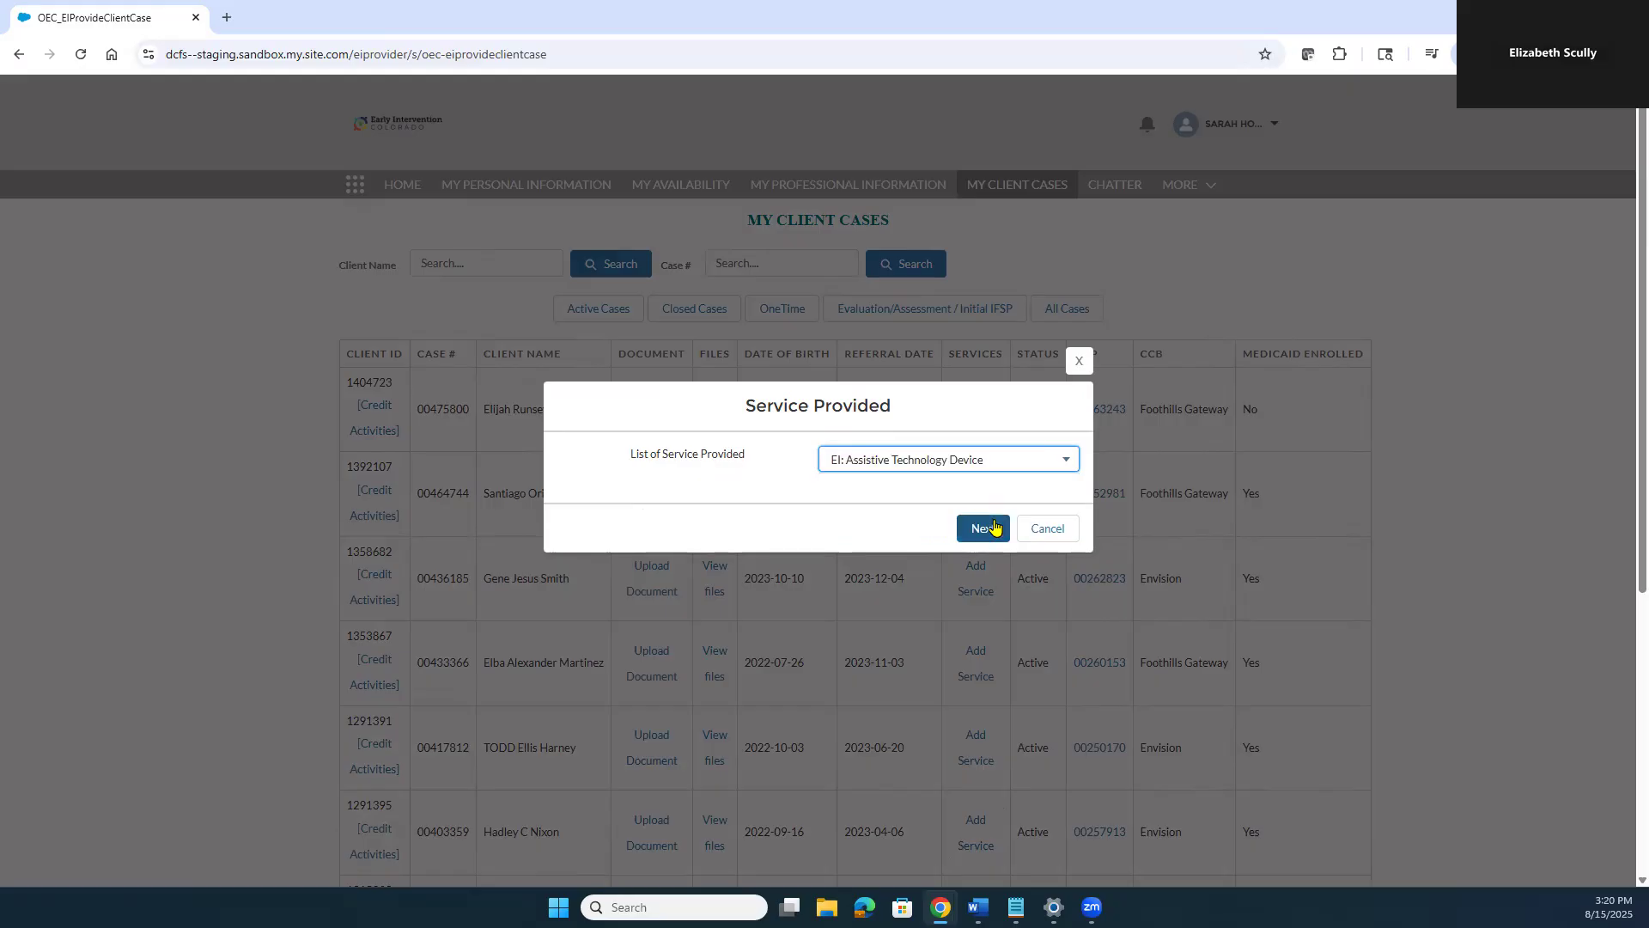
{"action": "left_click", "coordinate": [985, 532]}
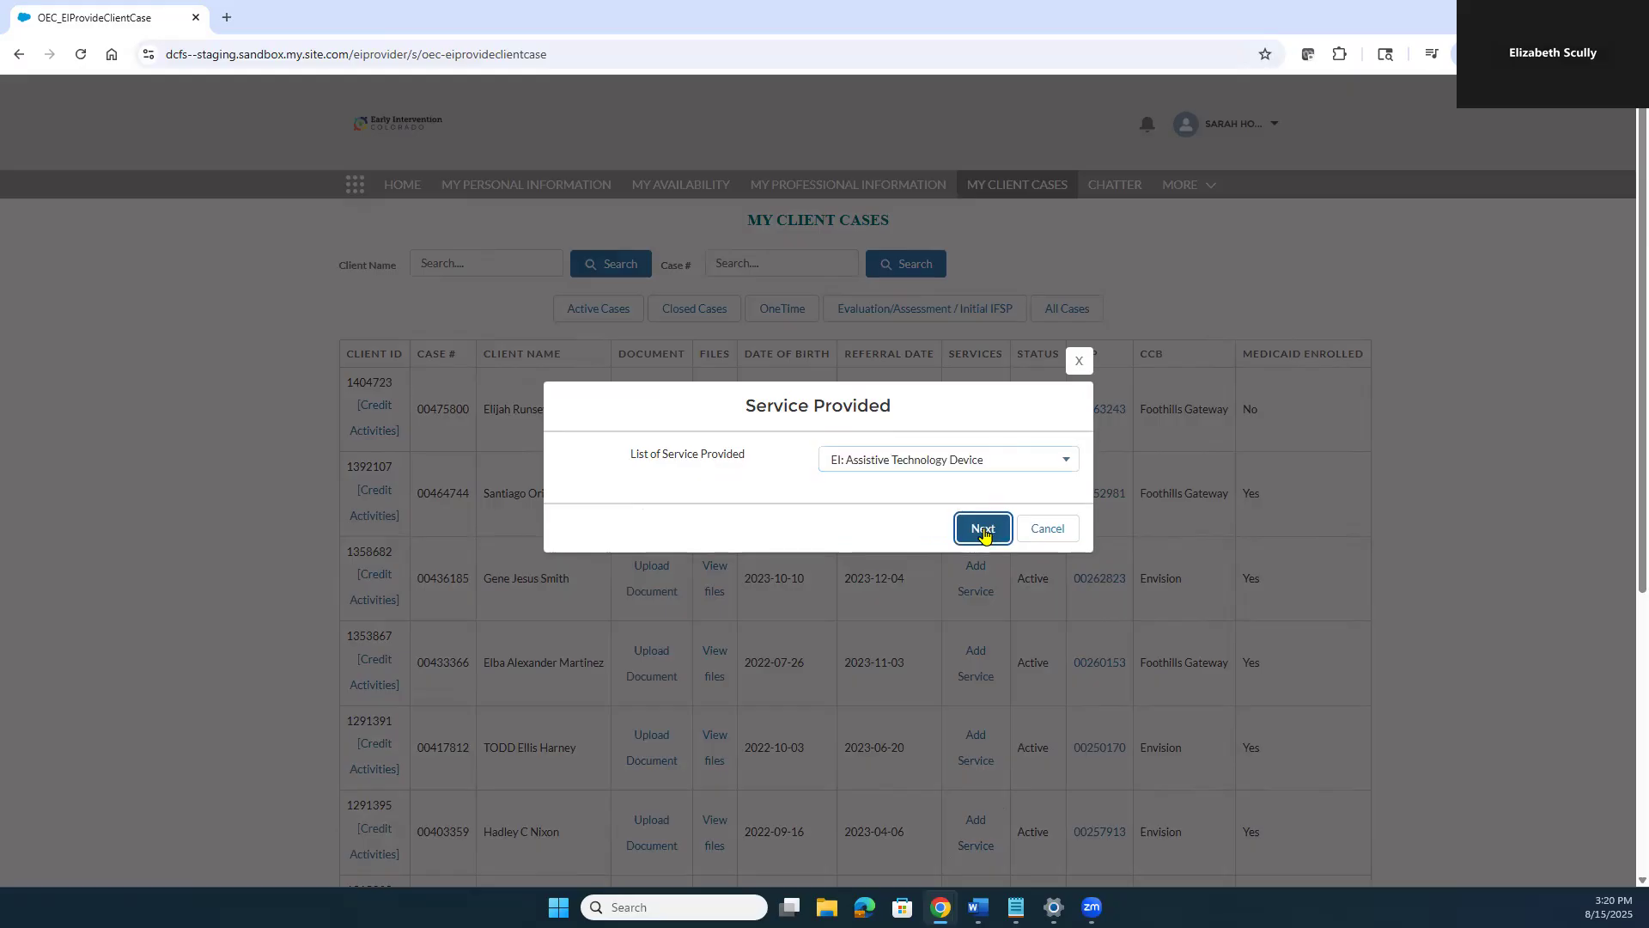
Review the latest IFSP's end date, the displayed calendar month and the session name for the assistive technology service
{"action": "scroll", "coordinate": [762, 416], "scroll_direction": "down", "scroll_amount": 4}
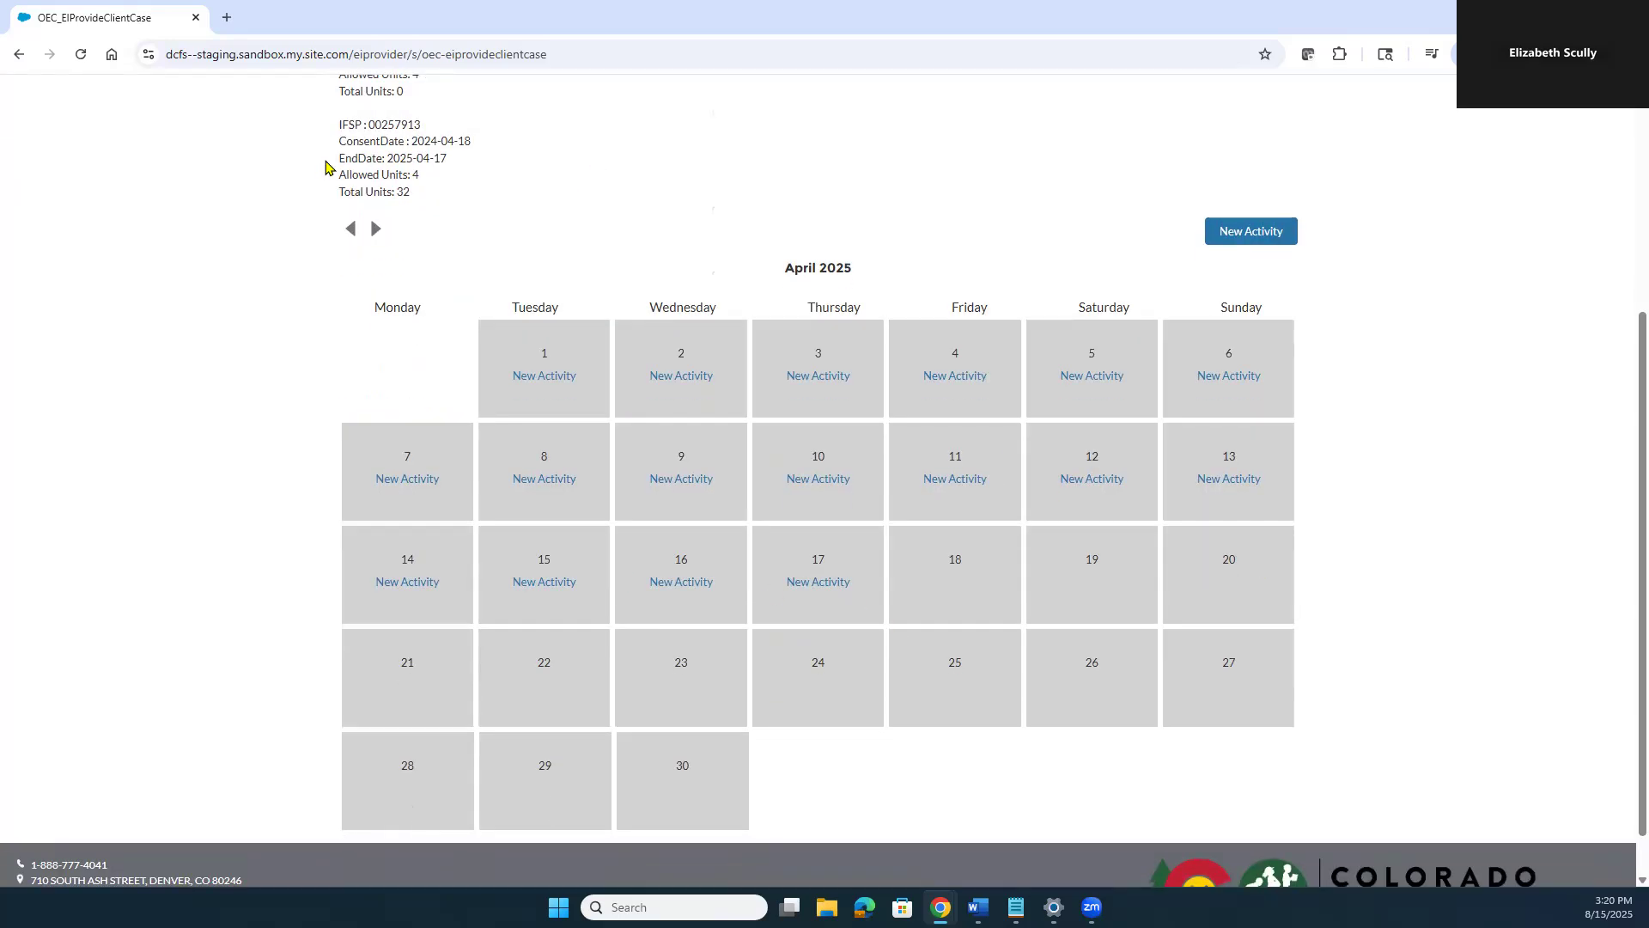
{"action": "left_click_drag", "start_coordinate": [331, 167], "coordinate": [526, 168]}
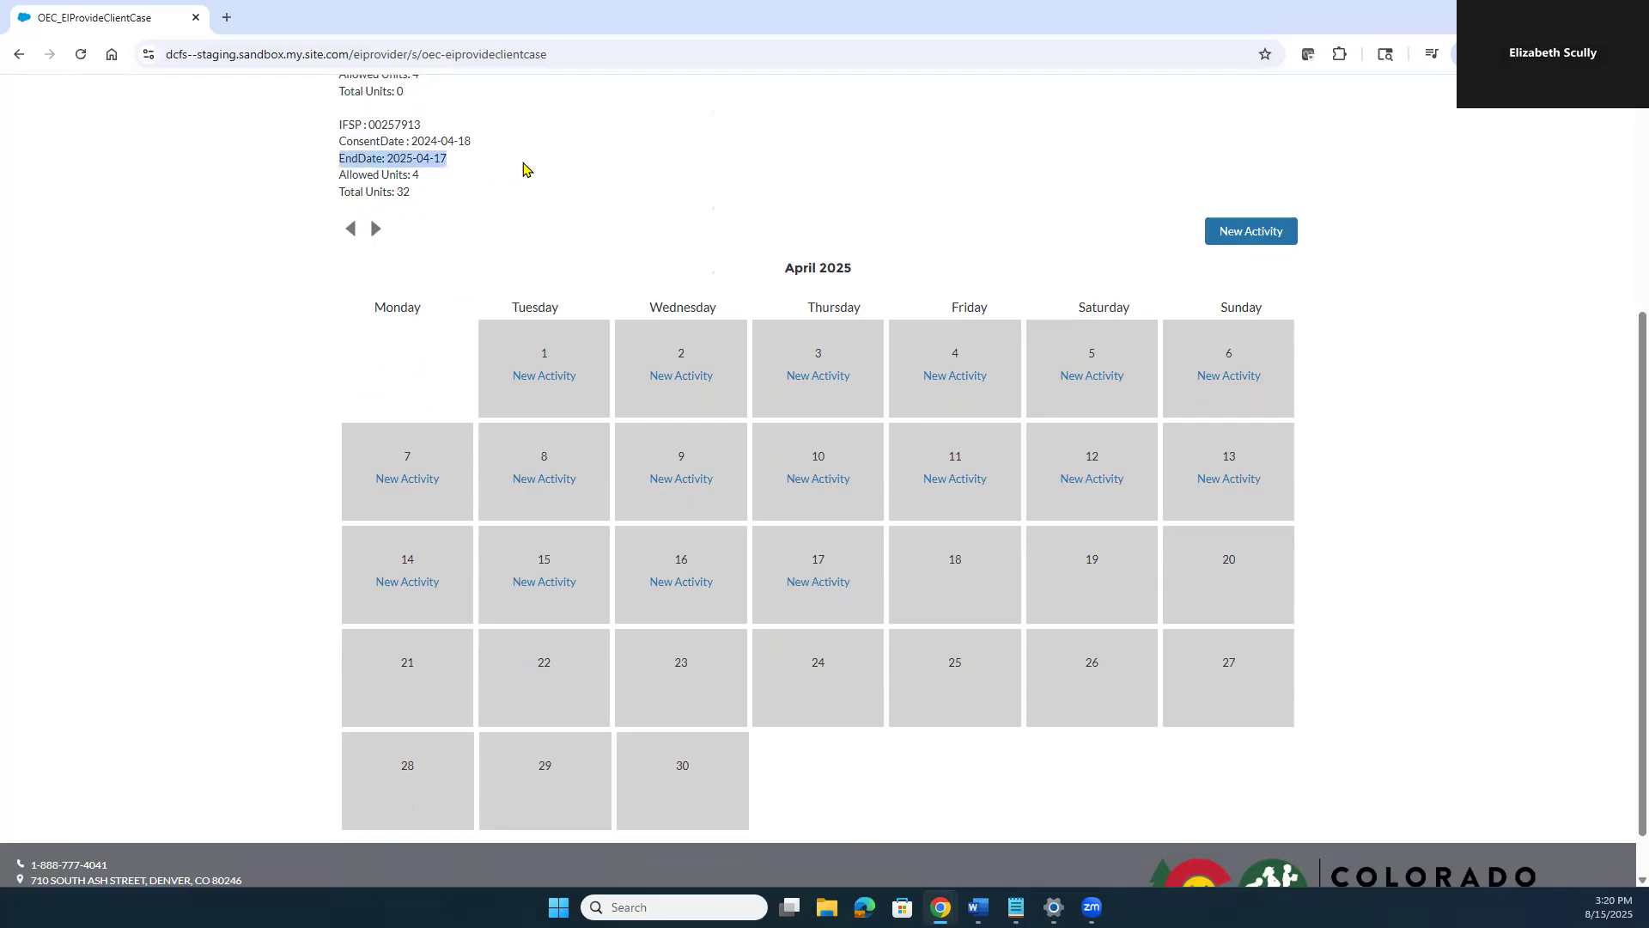
{"action": "left_click_drag", "start_coordinate": [767, 266], "coordinate": [913, 273]}
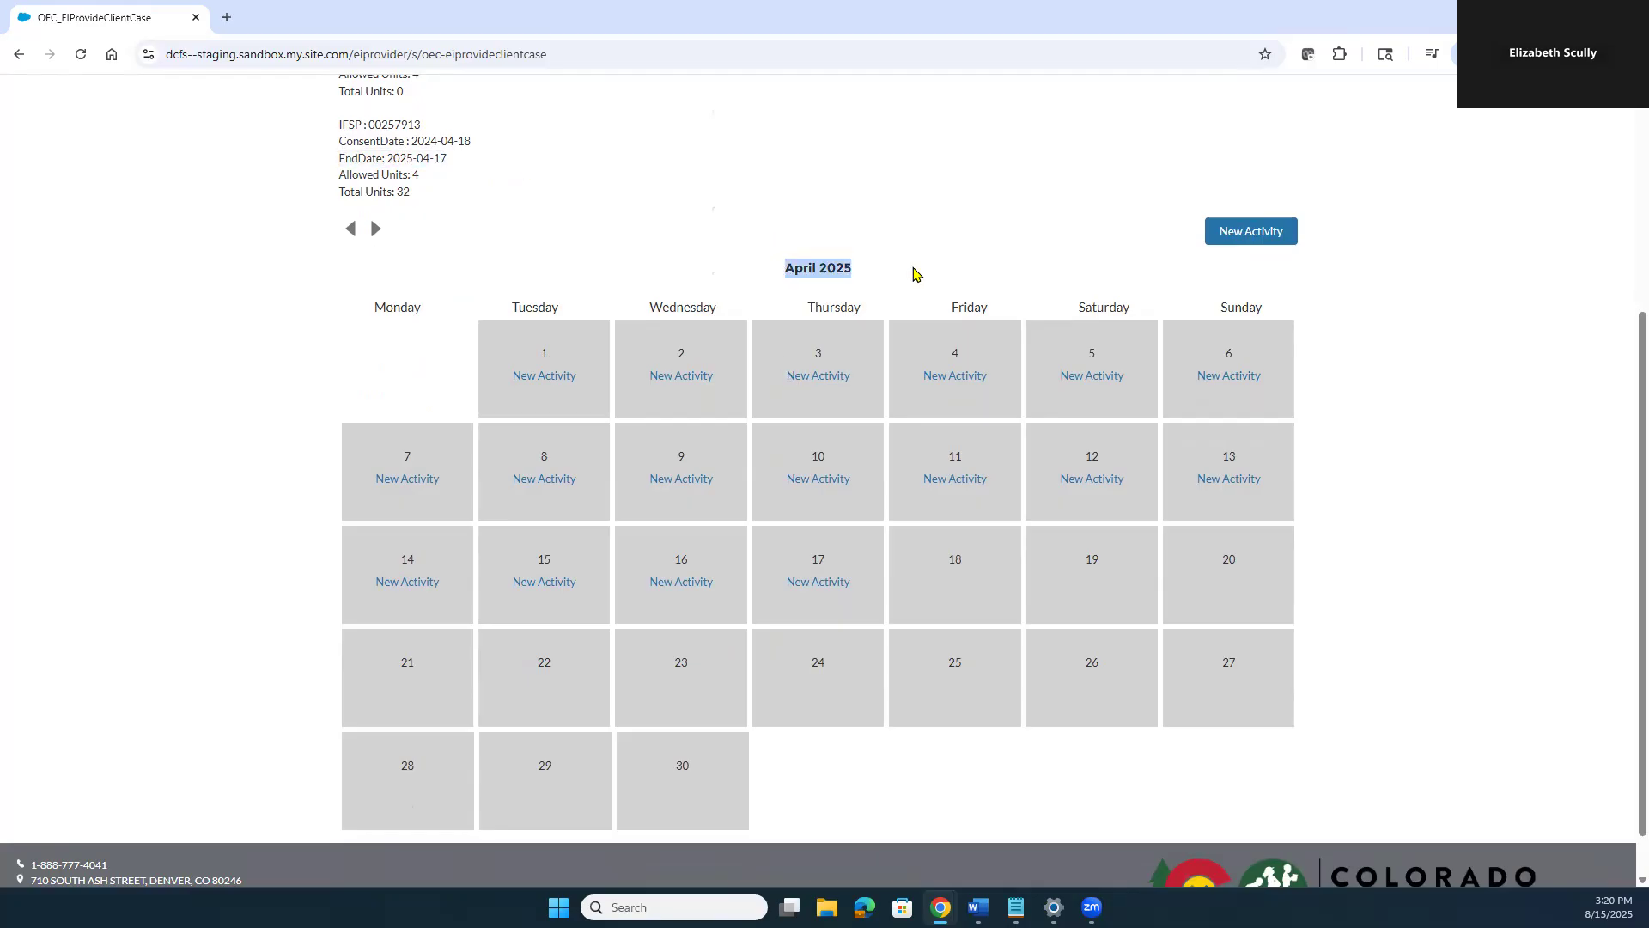
{"action": "scroll", "coordinate": [626, 302], "scroll_direction": "up", "scroll_amount": 4}
{"action": "left_click_drag", "start_coordinate": [334, 234], "coordinate": [492, 252]}
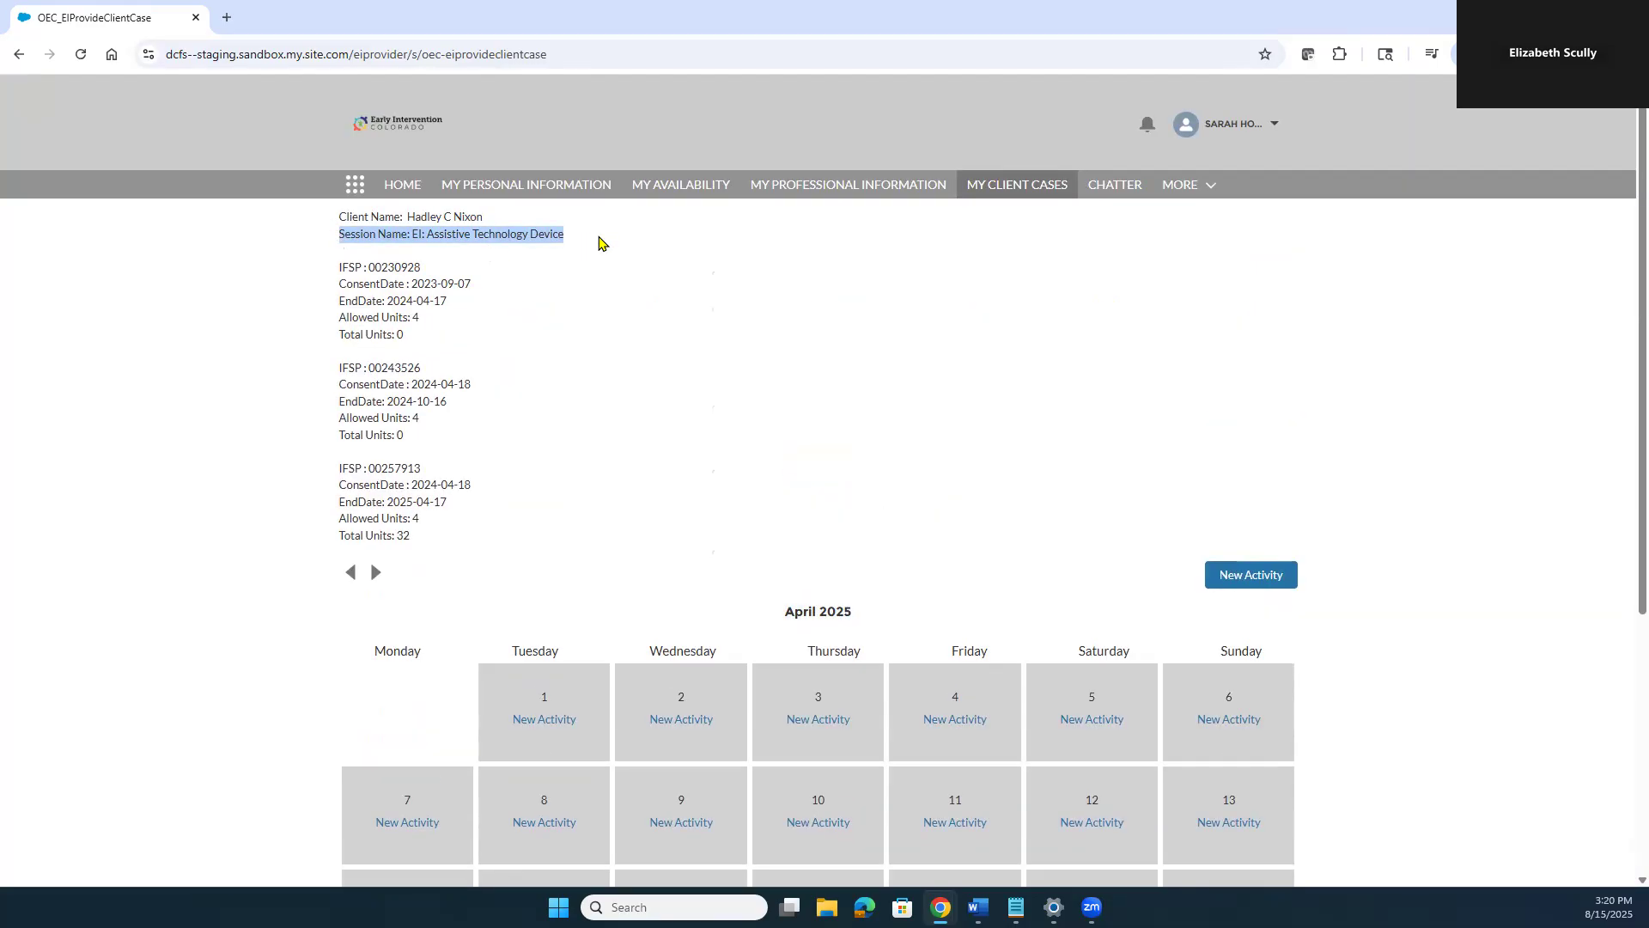
Try to save an April 17, 2025 activity with amount 108 and description "purchased AT item", and close the form
{"action": "scroll", "coordinate": [475, 541], "scroll_direction": "down", "scroll_amount": 3}
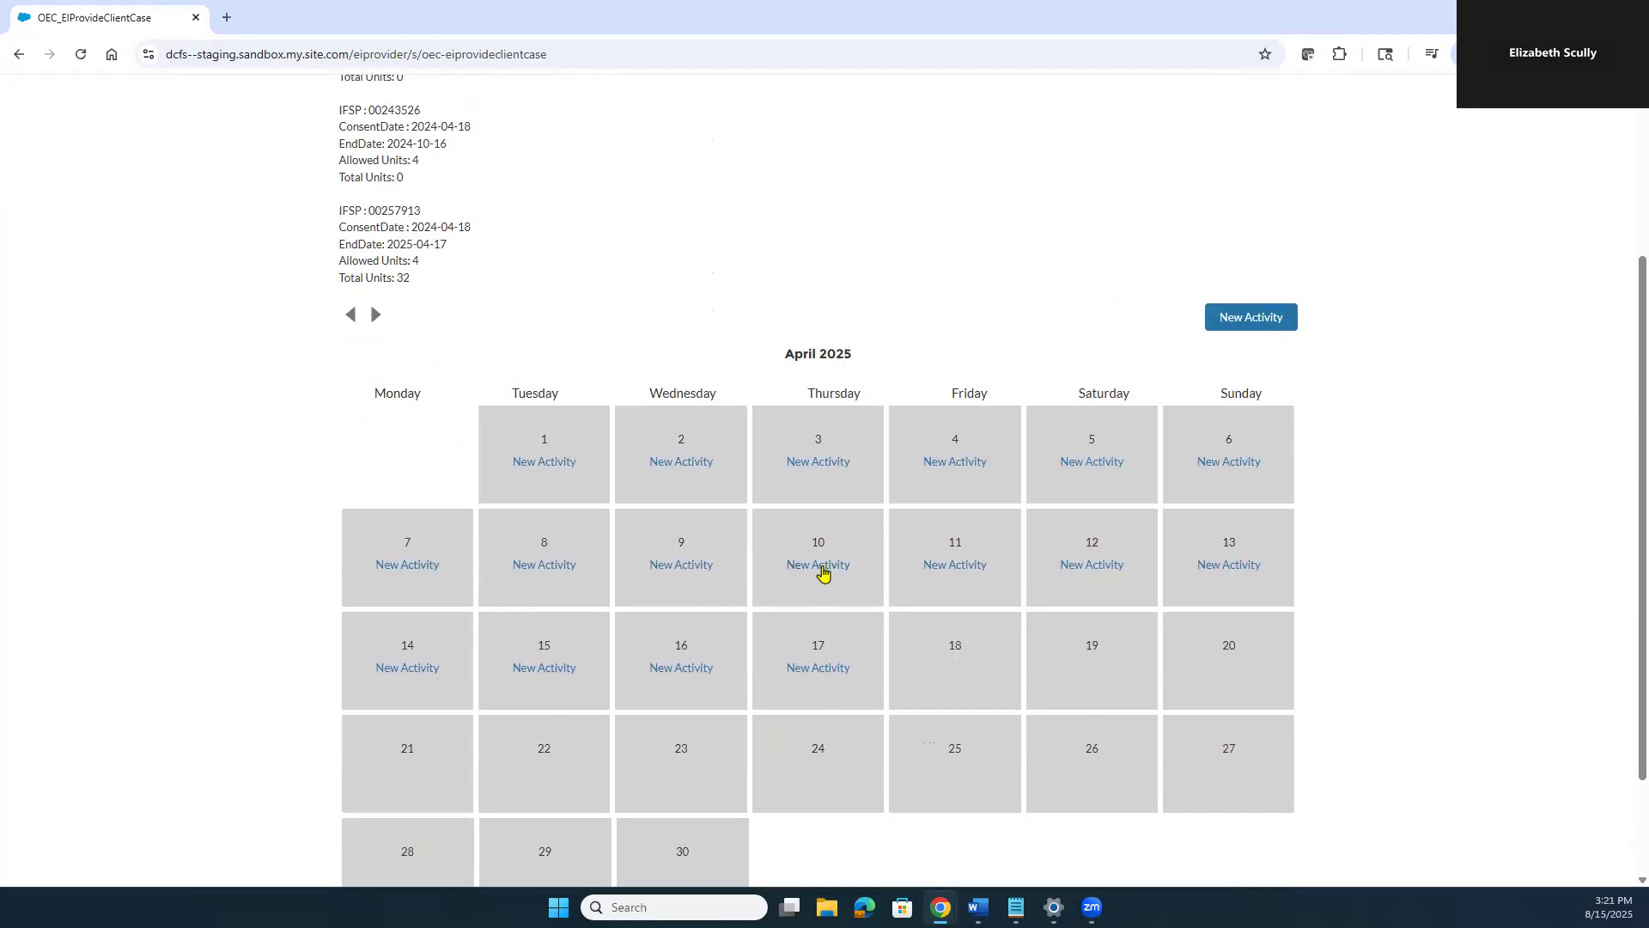
{"action": "left_click", "coordinate": [821, 669]}
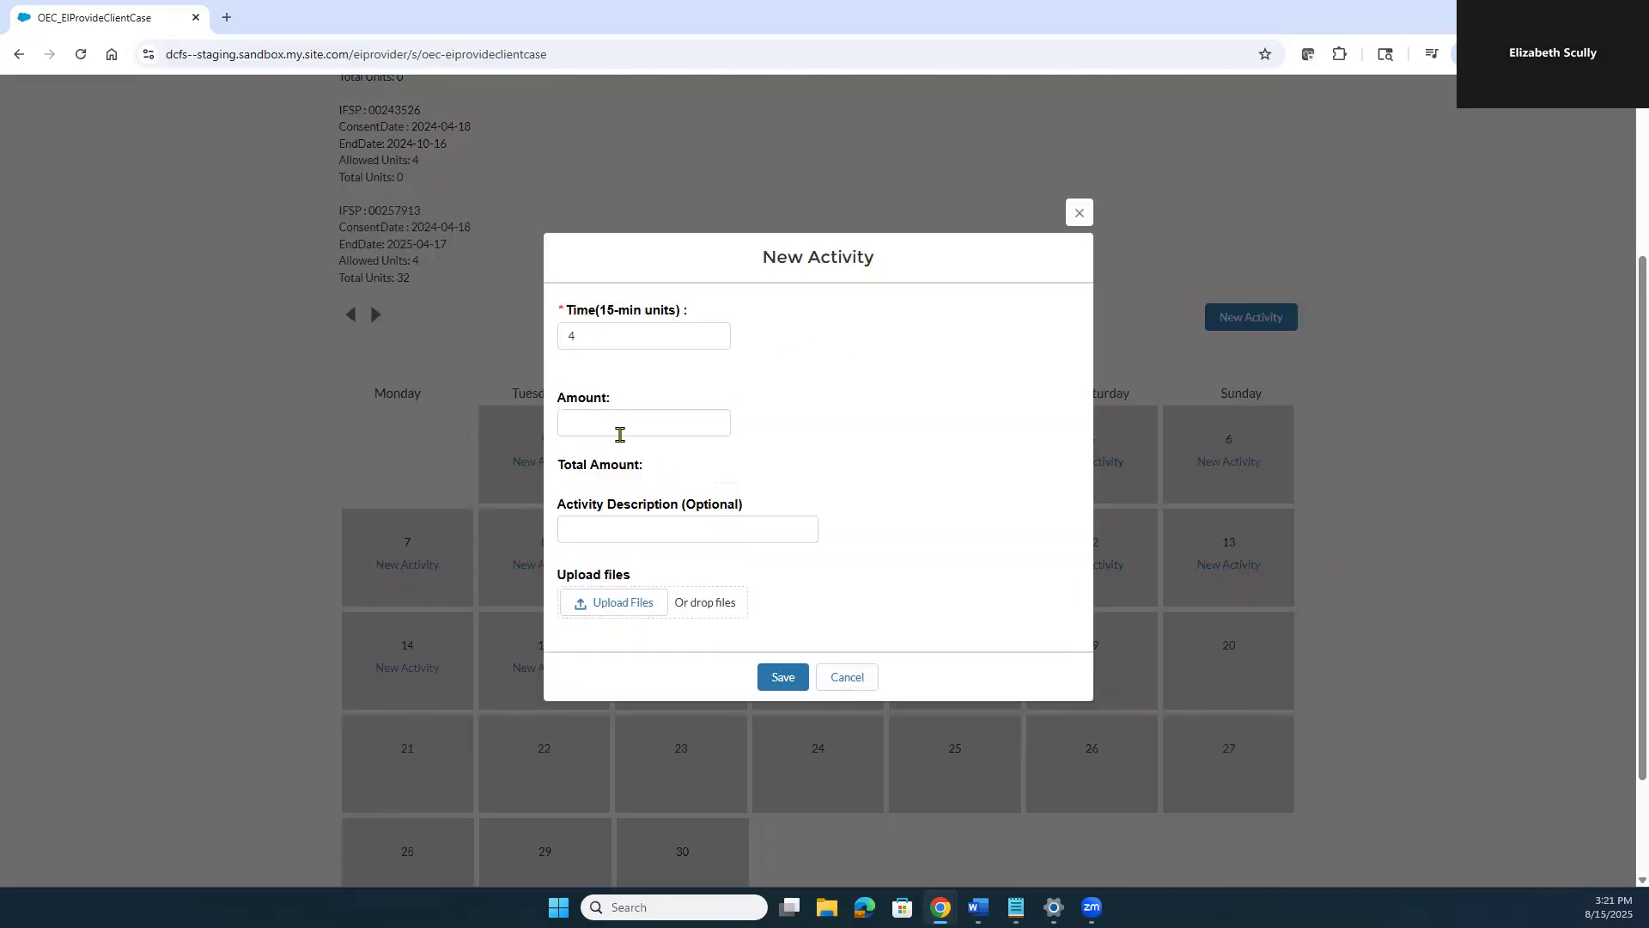
{"action": "left_click", "coordinate": [632, 422]}
{"action": "type", "text": "108"}
{"action": "left_click", "coordinate": [840, 481]}
{"action": "left_click", "coordinate": [597, 524]}
{"action": "type", "text": "pur"}
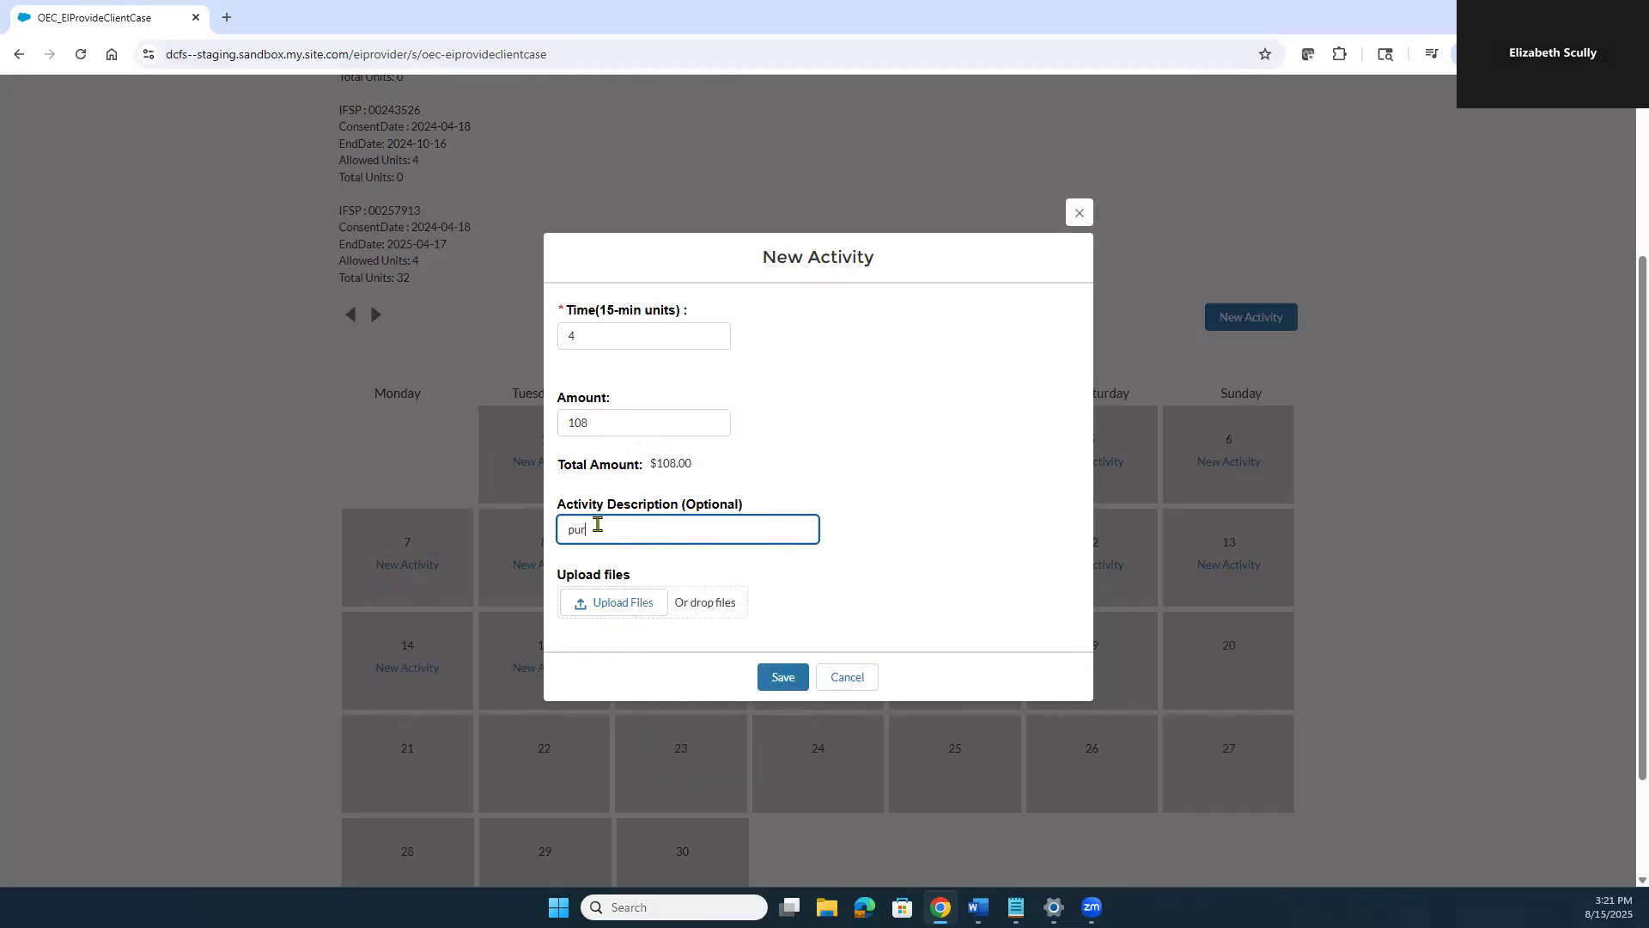
{"action": "type", "text": "chased AT"}
{"action": "type", "text": " T"}
{"action": "type", "text": " item"}
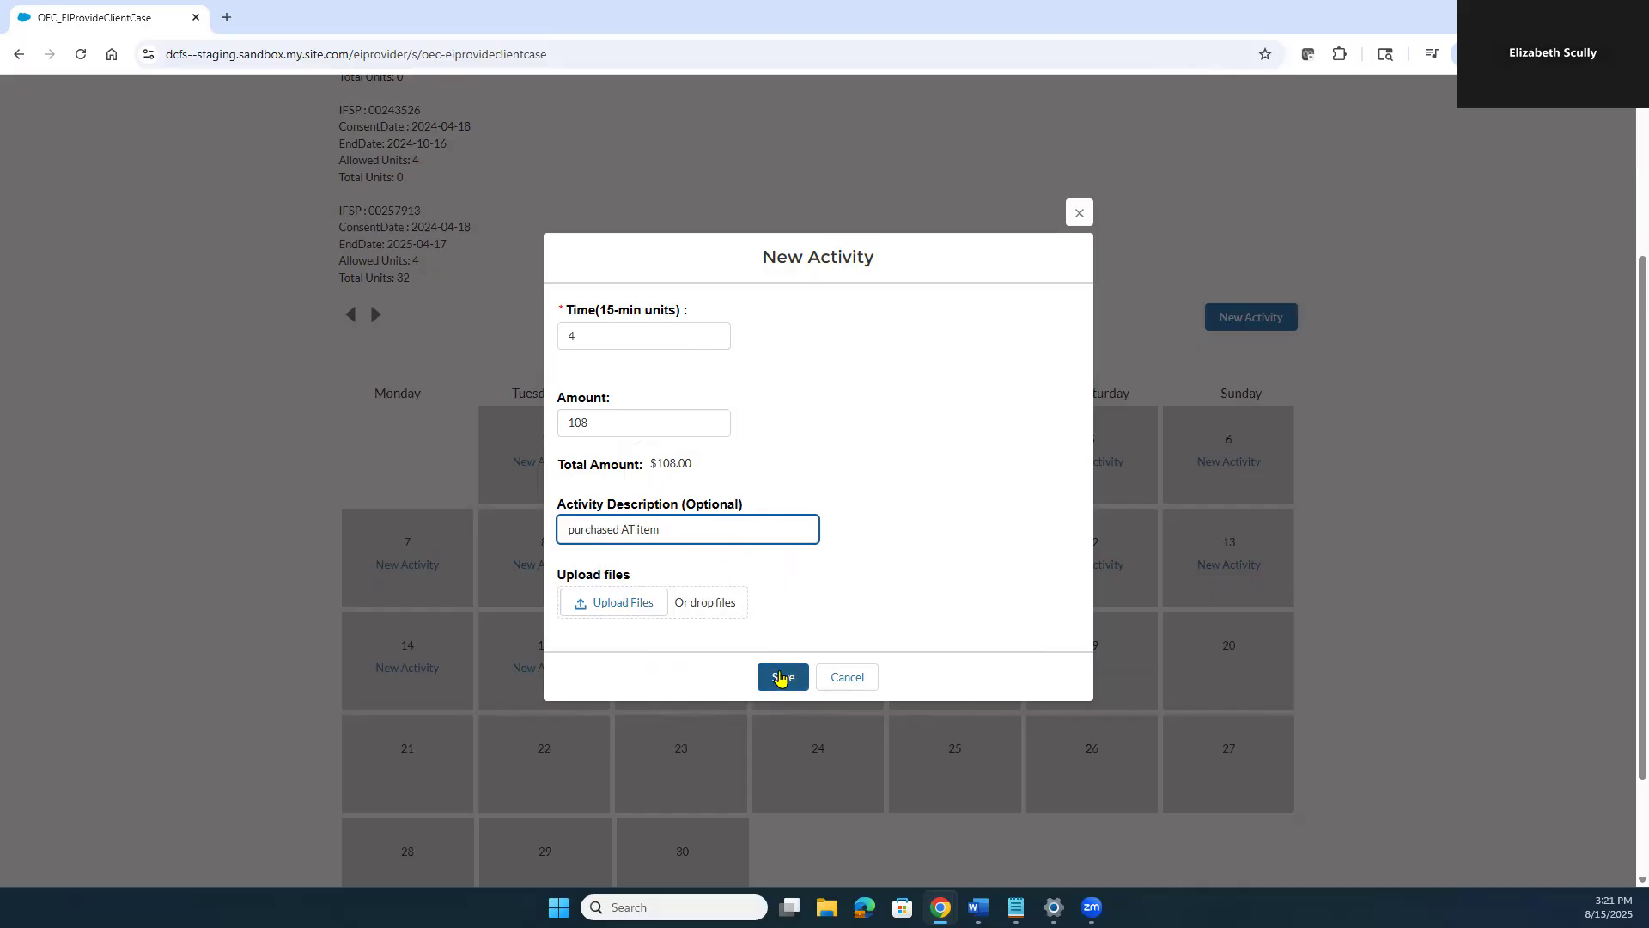
{"action": "left_click", "coordinate": [781, 684]}
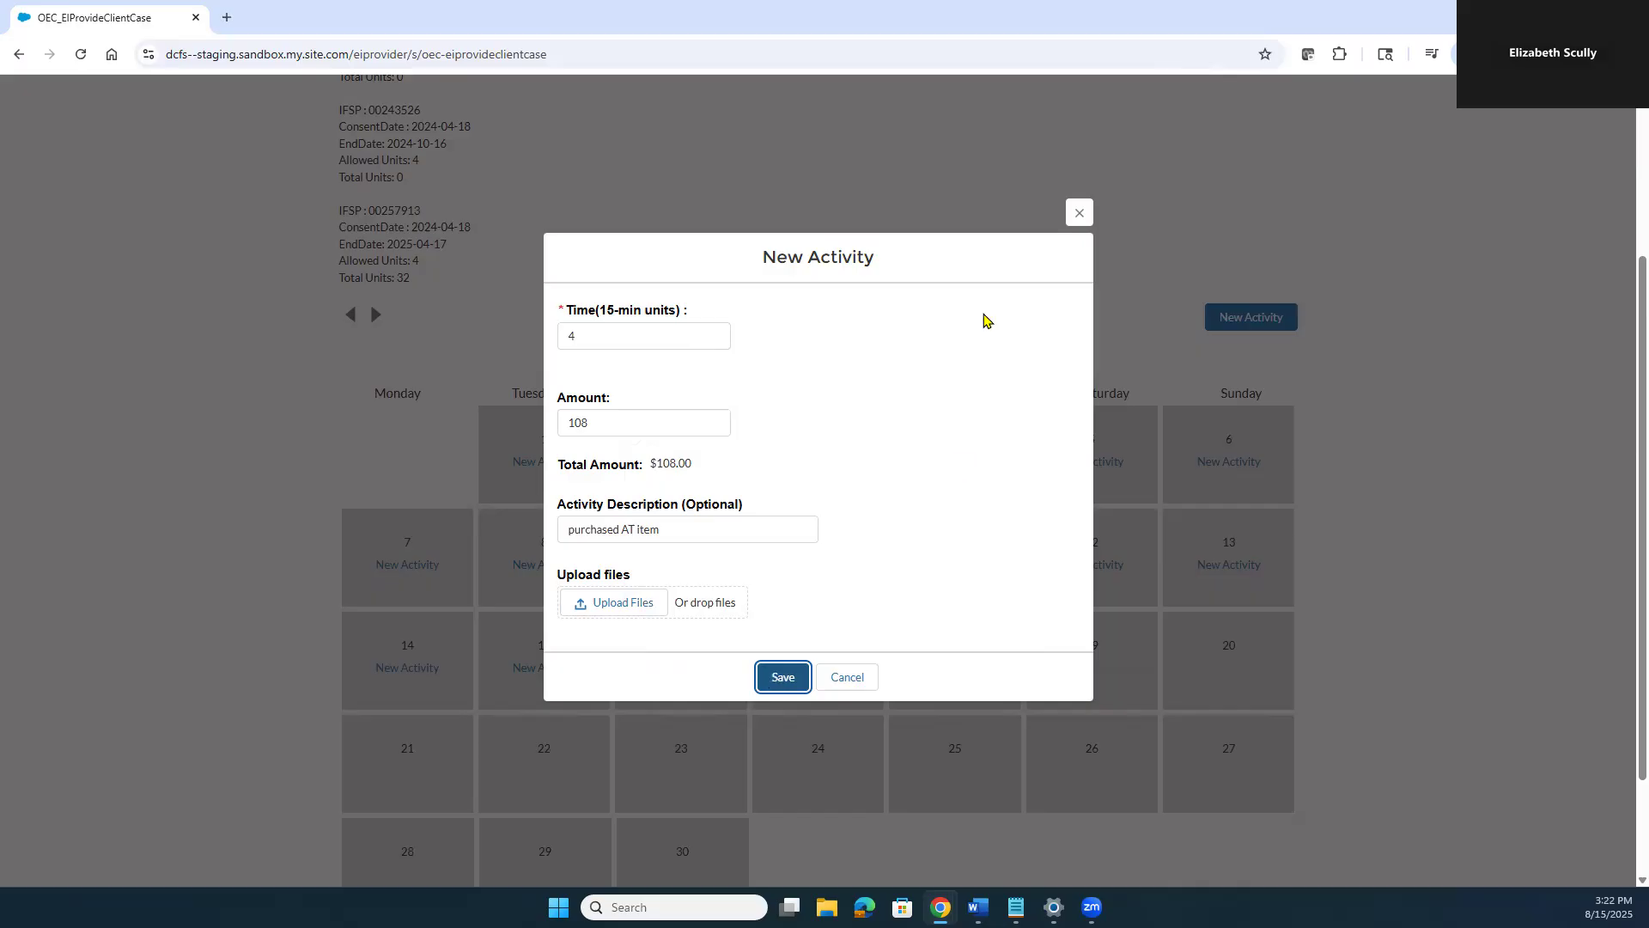
{"action": "left_click", "coordinate": [1085, 219]}
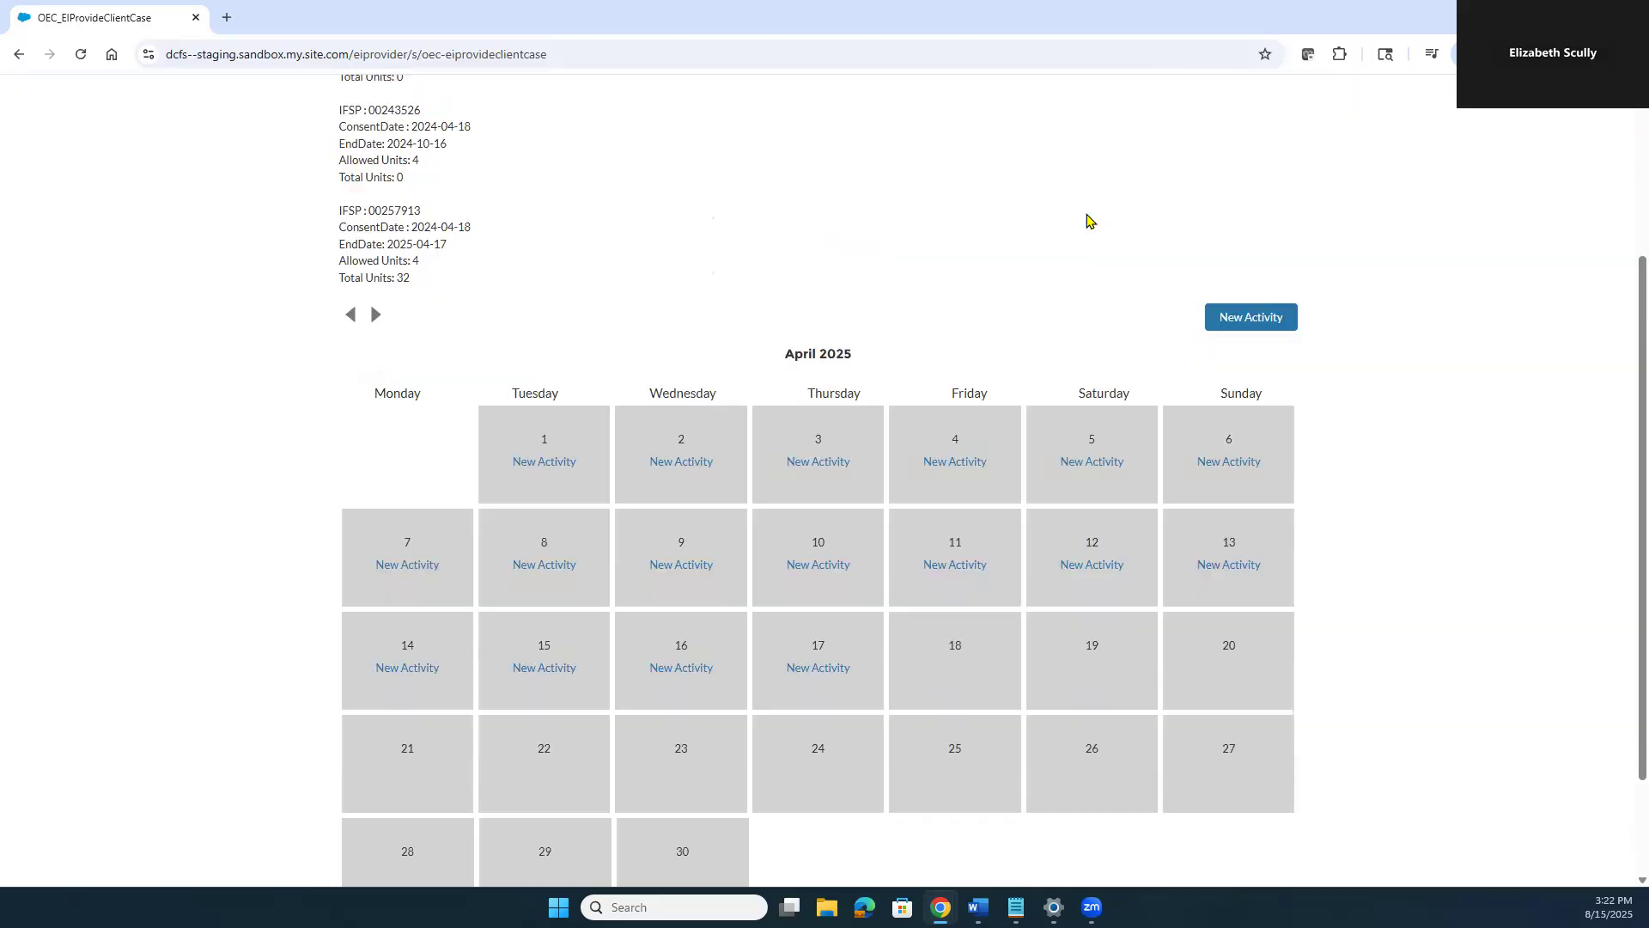
Return from the assistive technology calendar to the My Client Cases list
{"action": "scroll", "coordinate": [670, 364], "scroll_direction": "up", "scroll_amount": 3}
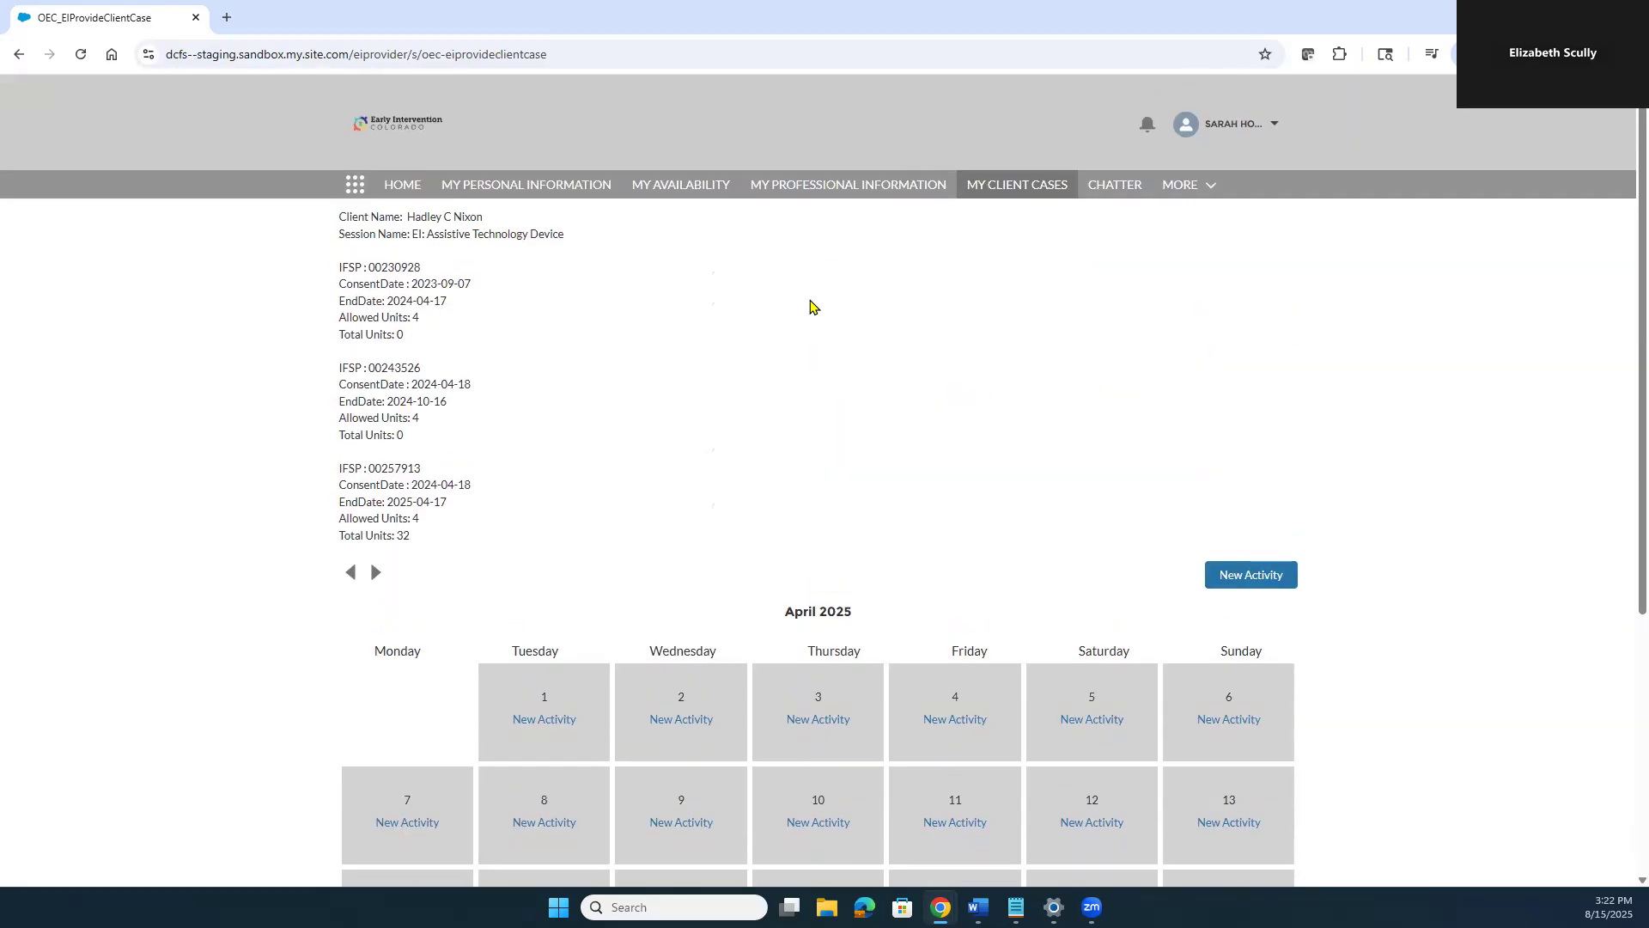
{"action": "left_click", "coordinate": [1003, 188]}
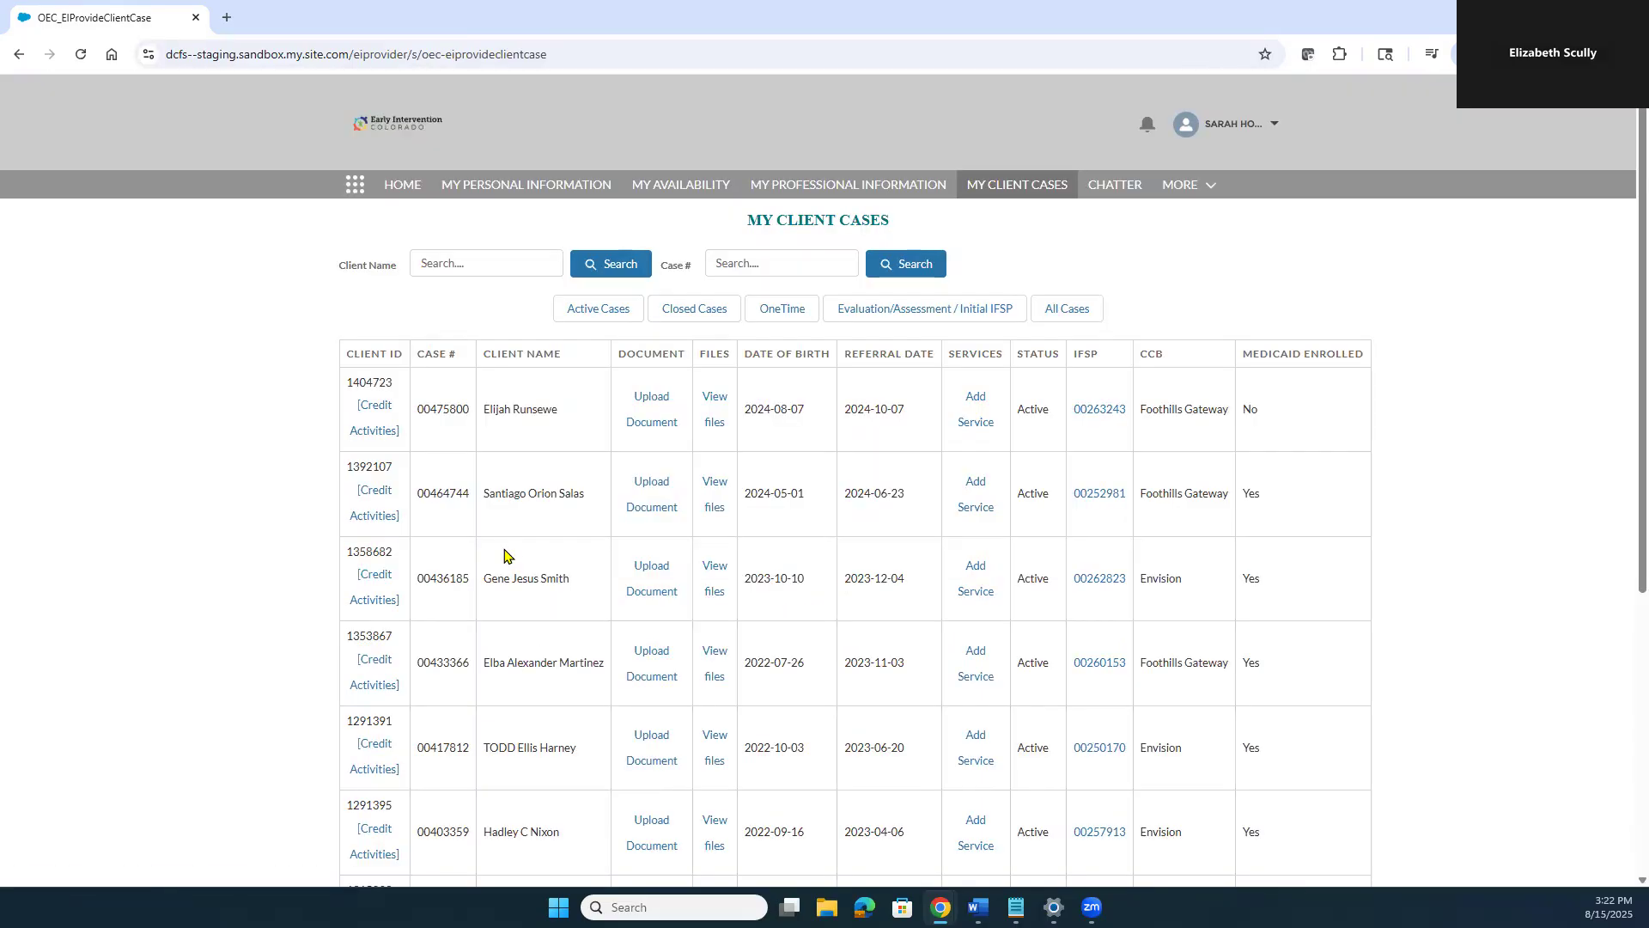